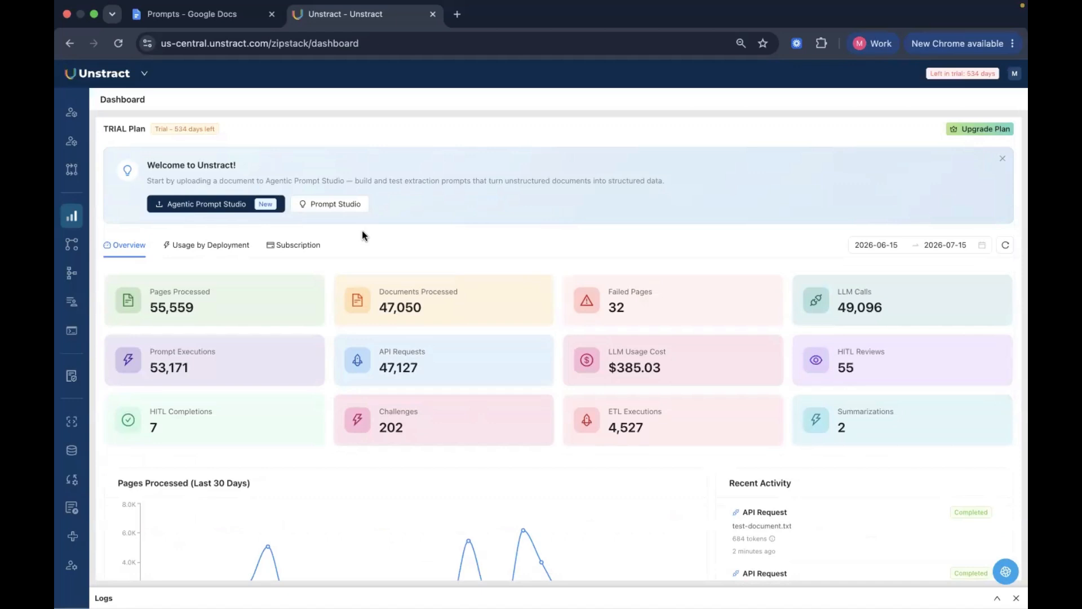
Examine the text extractor types offered for a new text extractor, and view the list of sibling products
mouse_move(109, 442)
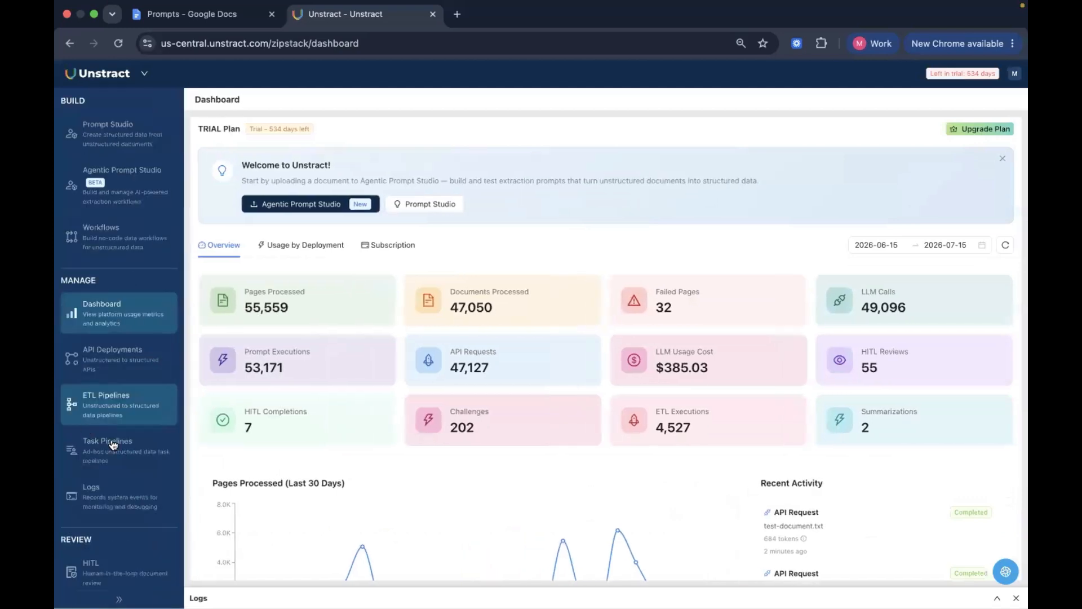
scroll(120, 453, "down", 3)
scroll(119, 452, "down", 3)
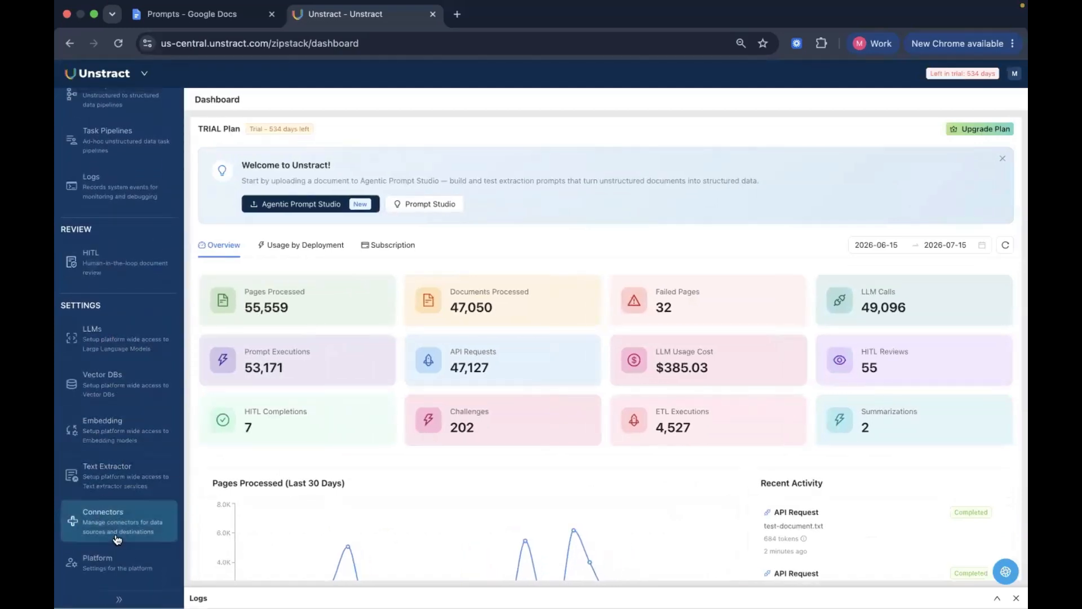
left_click(118, 481)
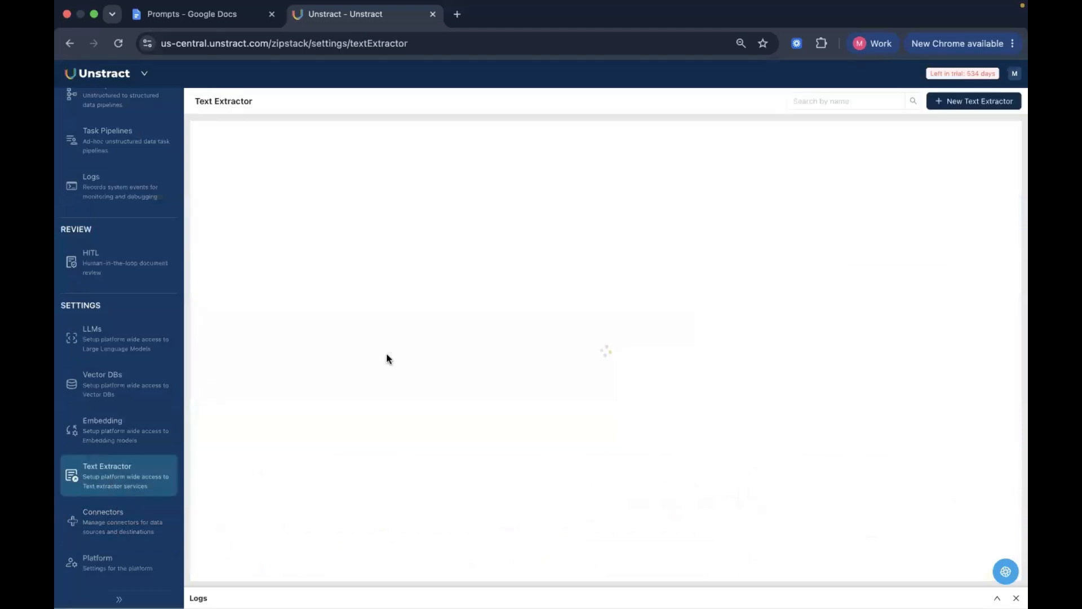
left_click(961, 106)
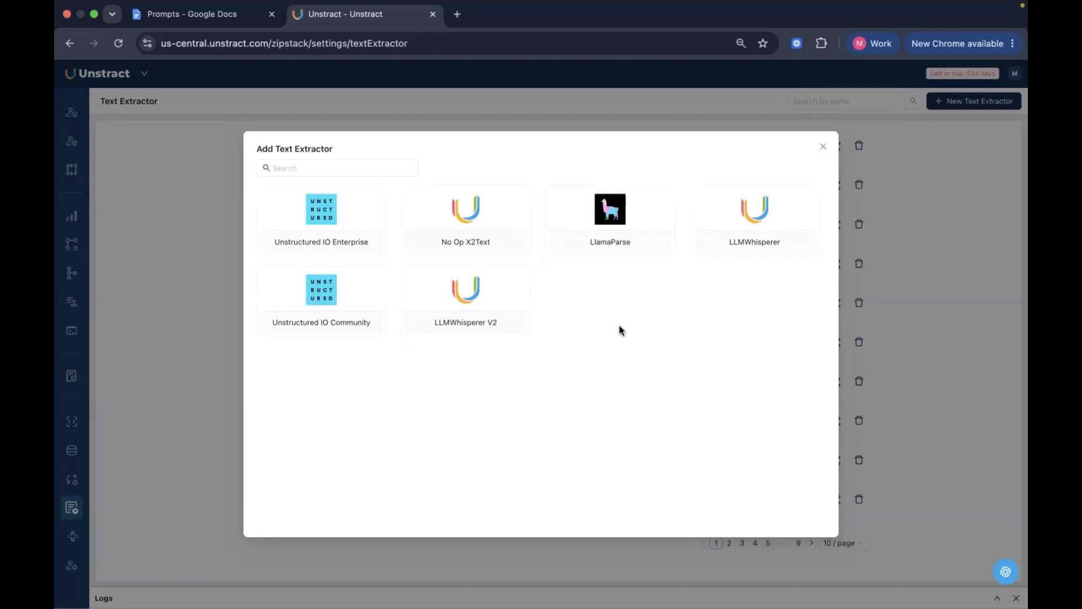
left_click(822, 147)
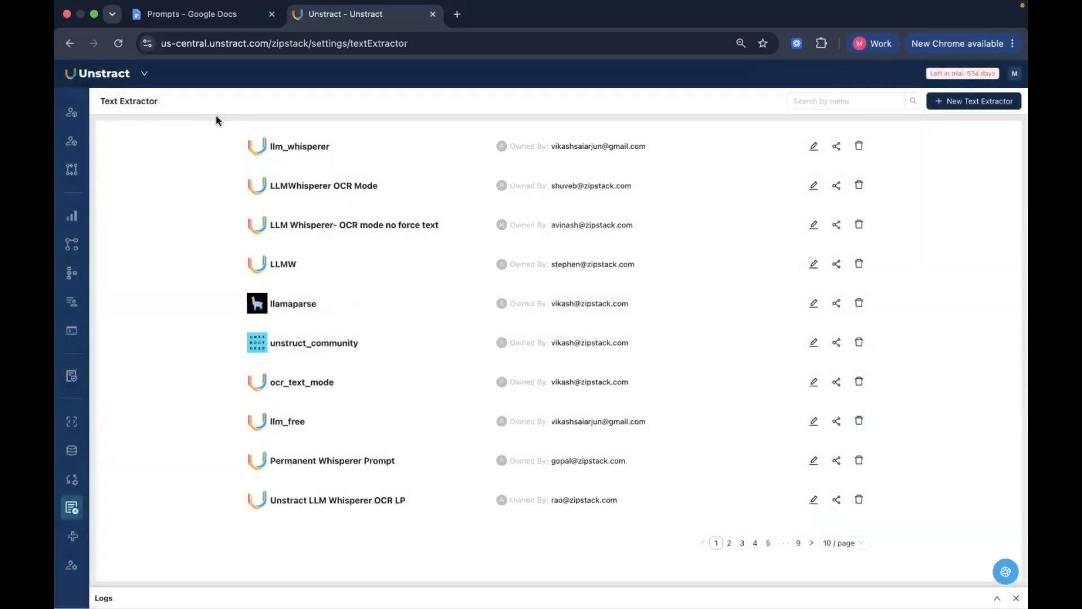
left_click(145, 75)
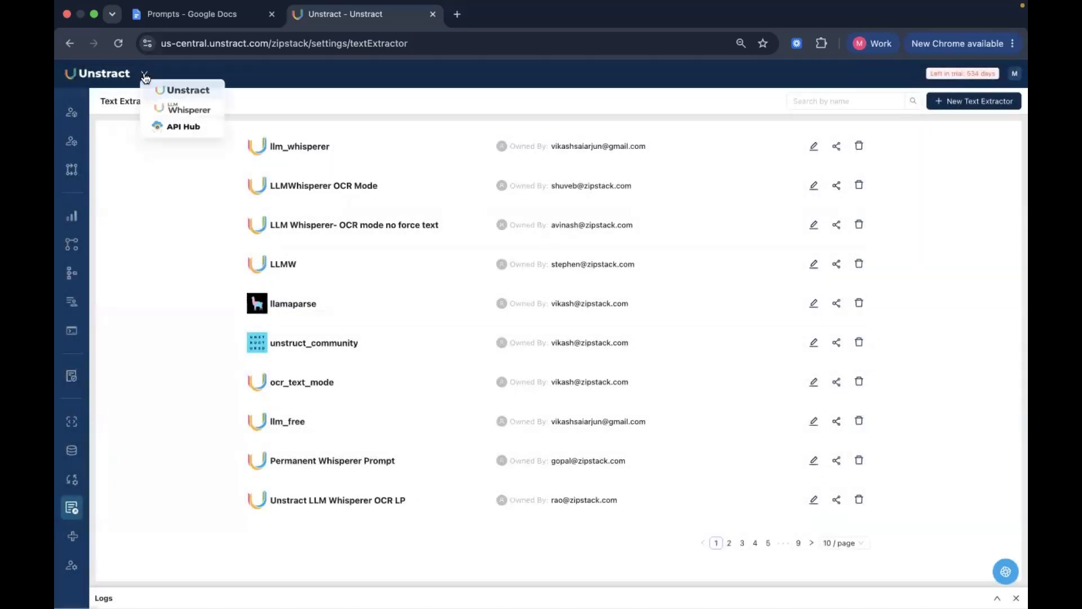
left_click(276, 99)
Open the LLM settings and examine the providers offered for a new LLM profile
mouse_move(66, 318)
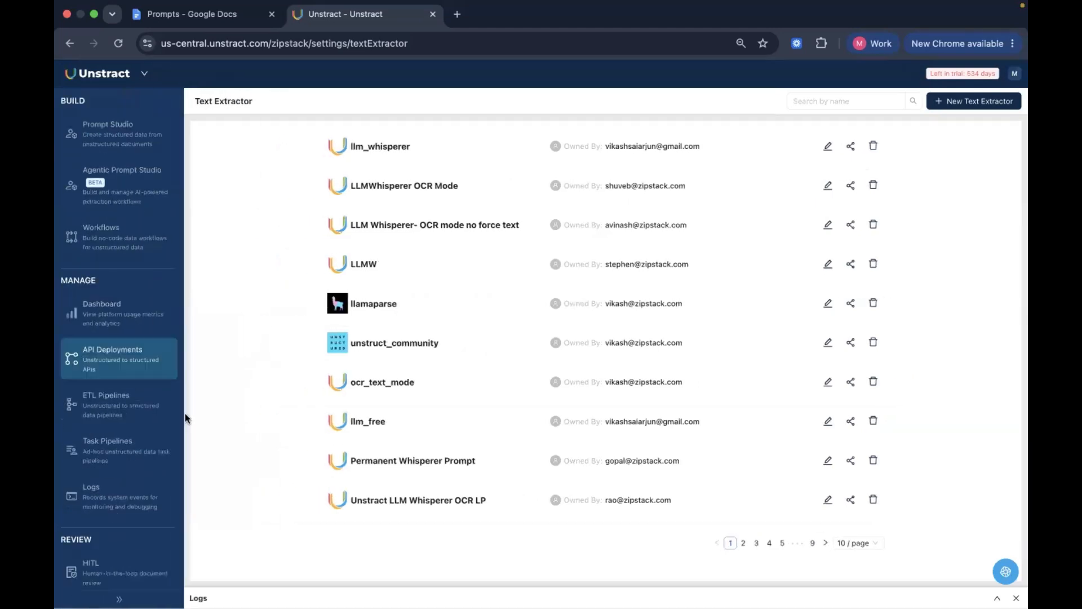
scroll(139, 535, "down", 3)
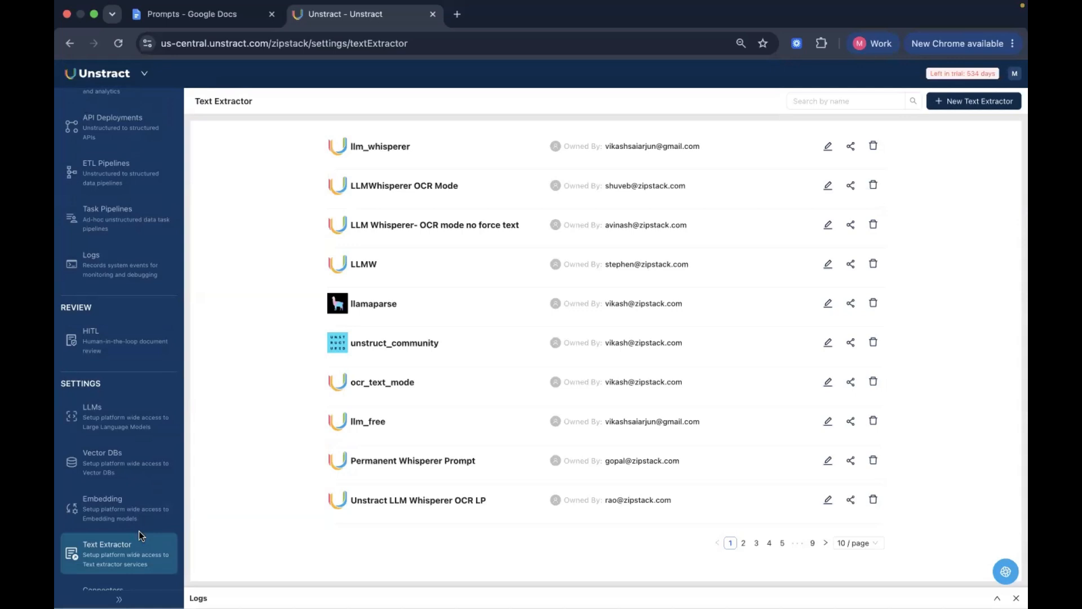
left_click(122, 425)
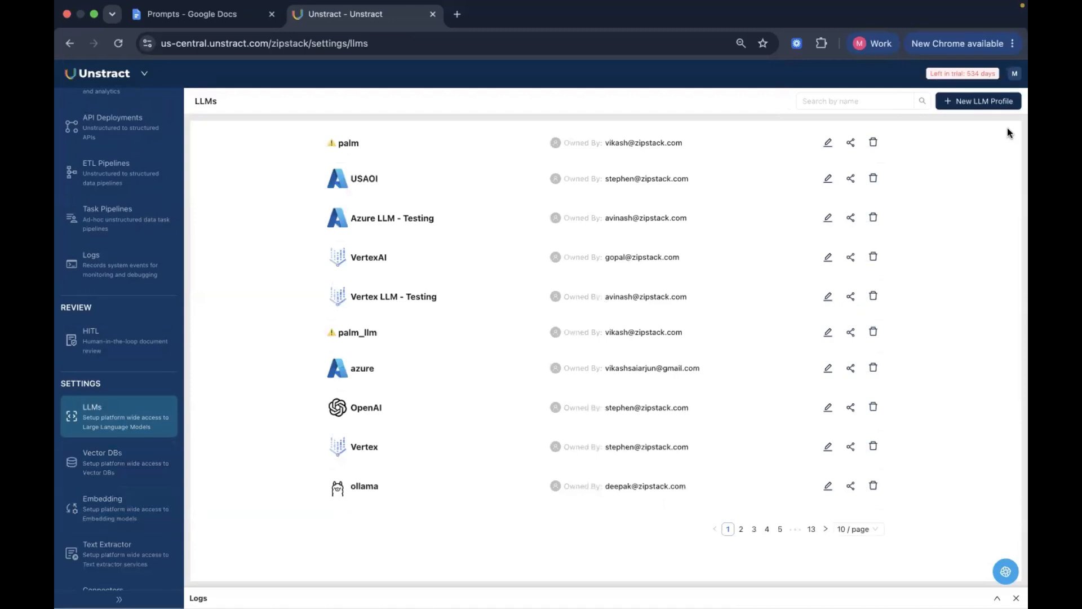
left_click(998, 101)
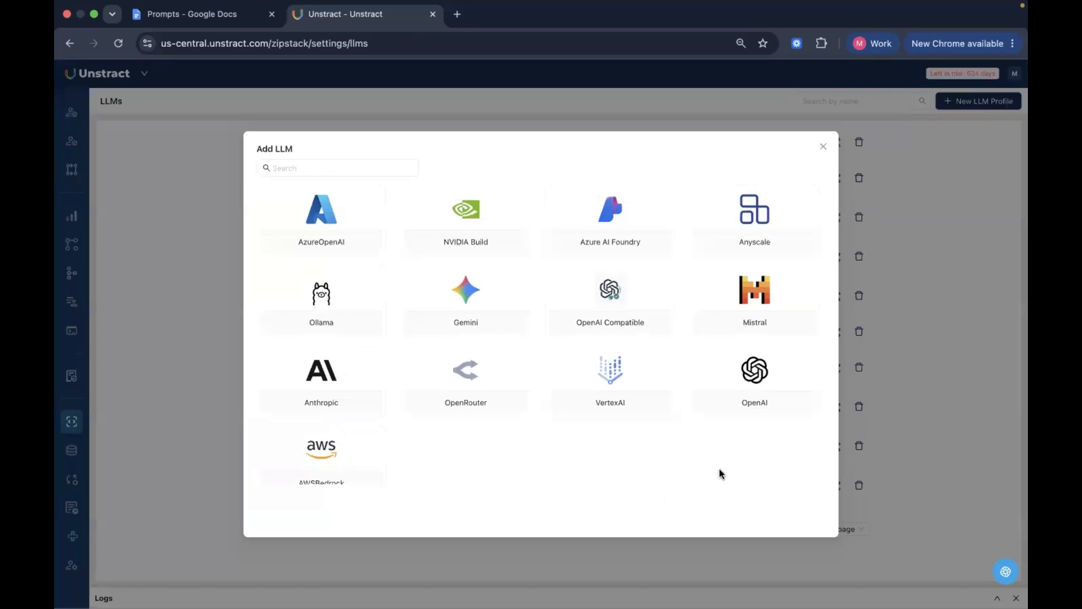
left_click(822, 147)
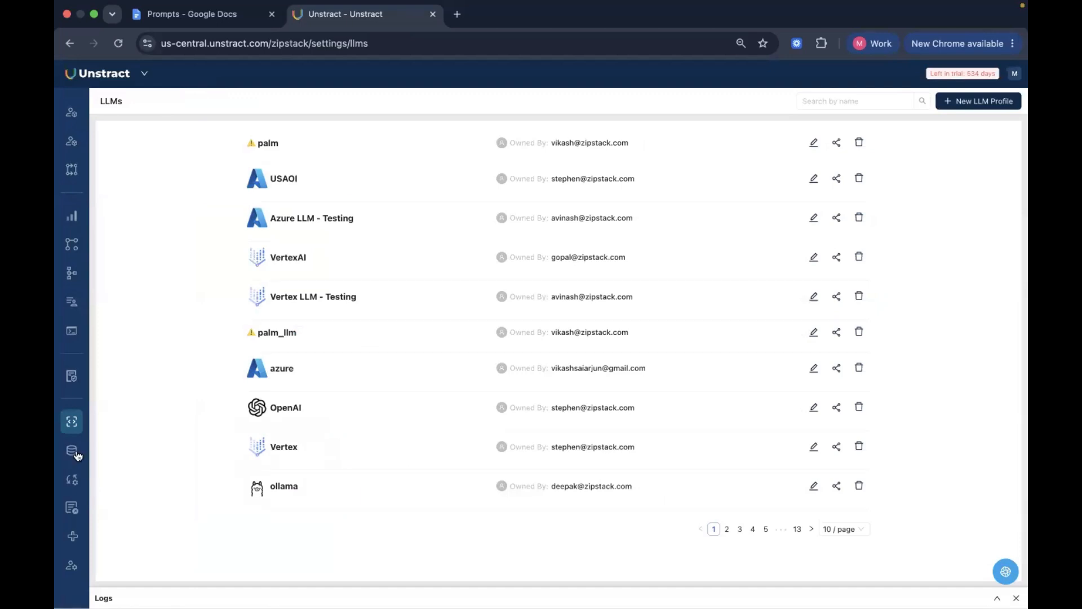
View the platform's Vector DBs and Embedding settings, and return to the LLMs settings
mouse_move(146, 449)
scroll(130, 532, "down", 4)
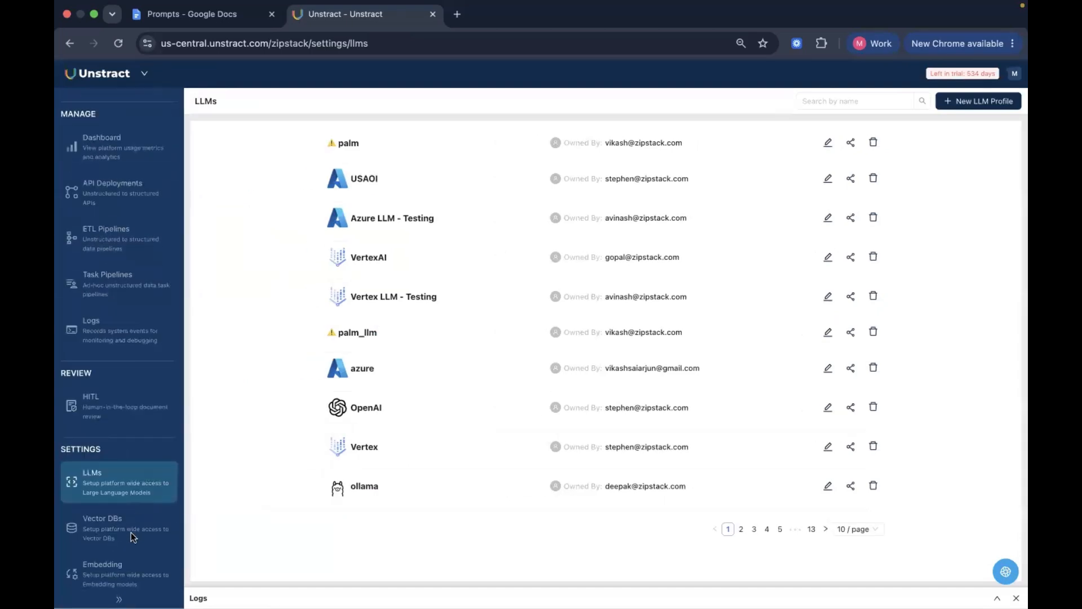
scroll(133, 537, "down", 2)
left_click(130, 463)
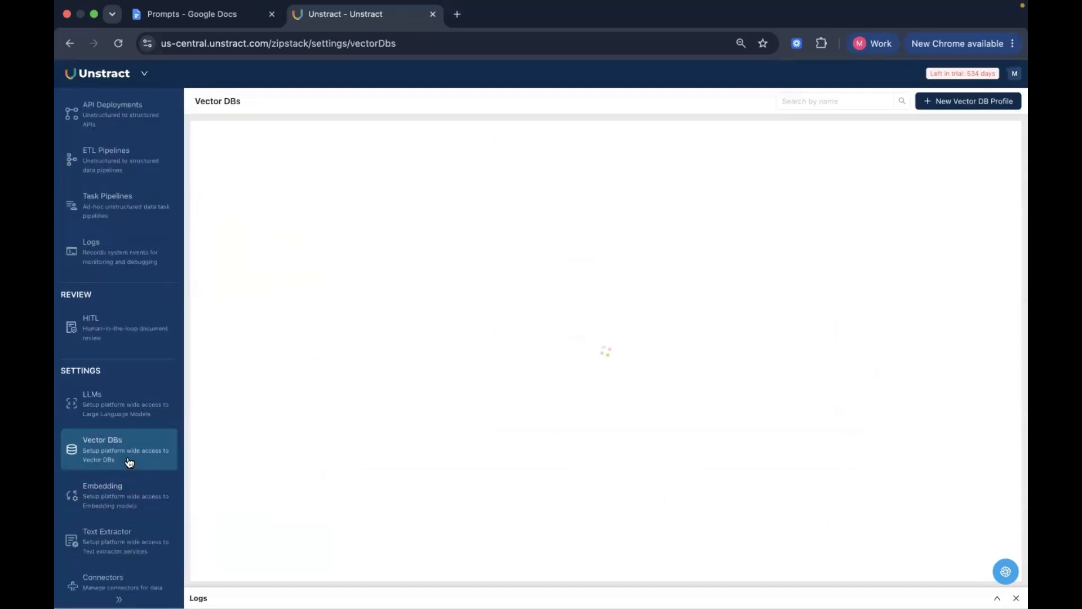
left_click(129, 507)
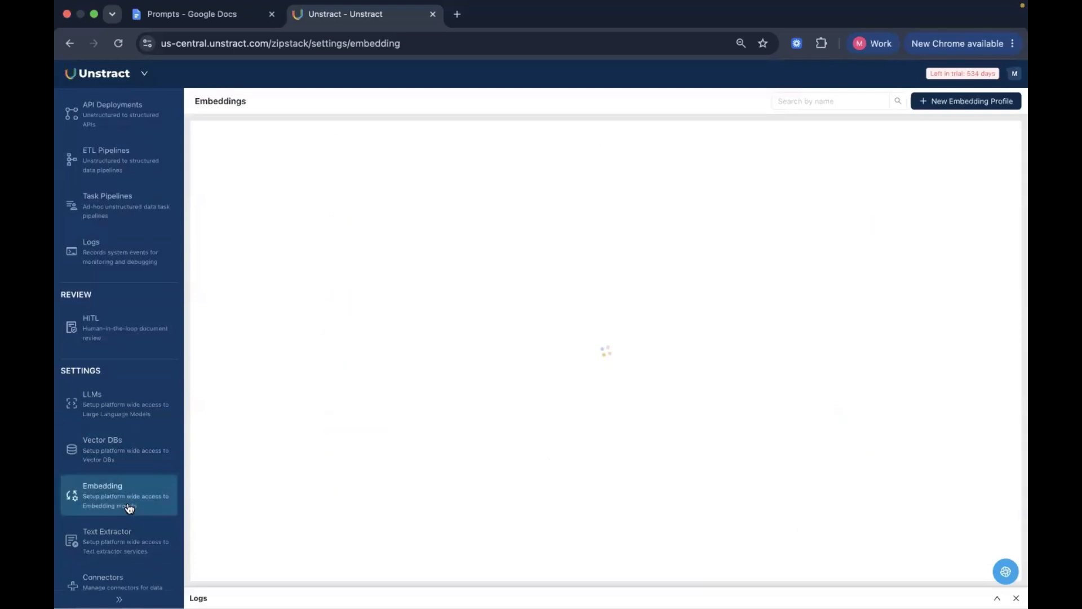
left_click(127, 416)
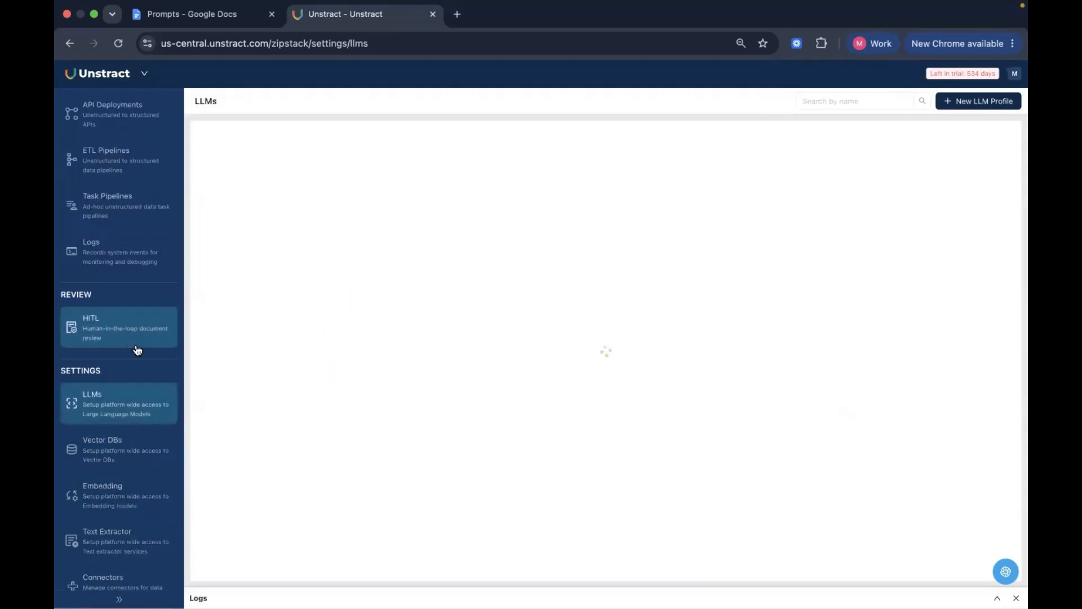
Start a new Prompt Studio project named "Invoice Extraction - Webinar" and enter the author's name
scroll(130, 373, "up", 5)
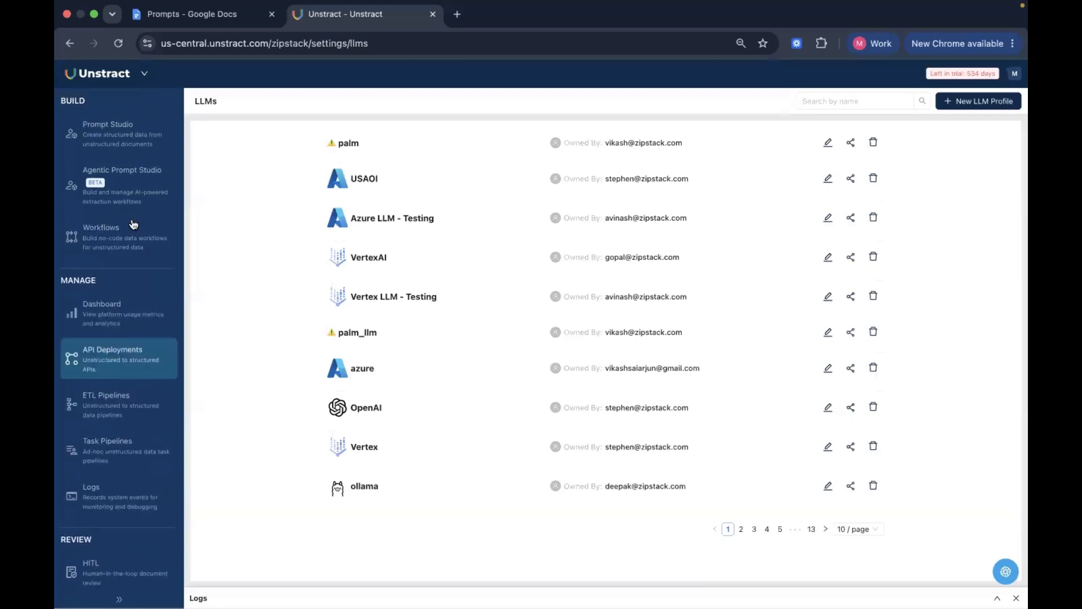
left_click(114, 153)
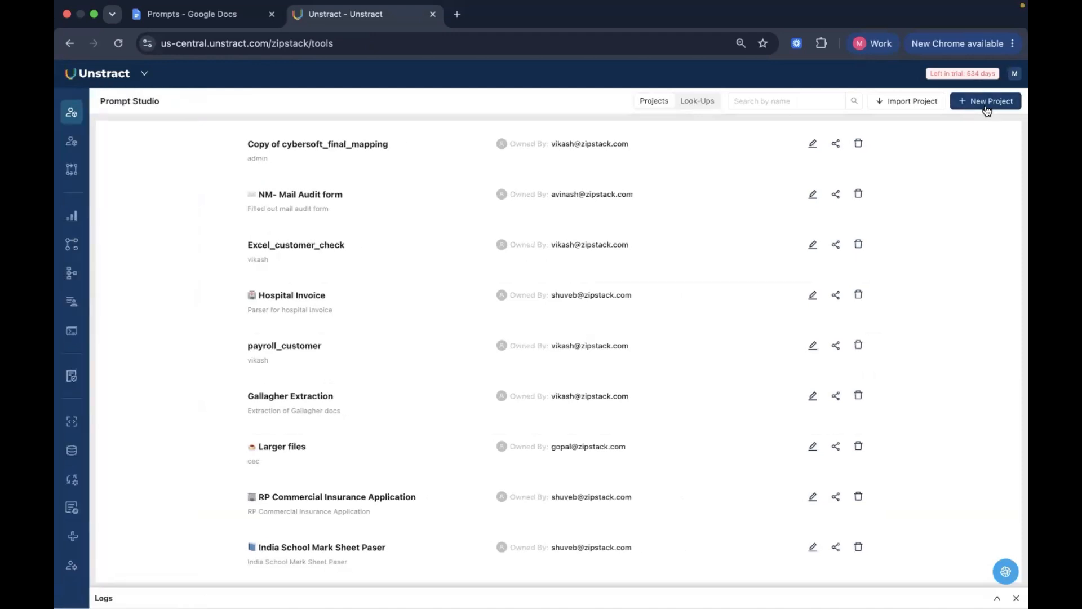
left_click(986, 107)
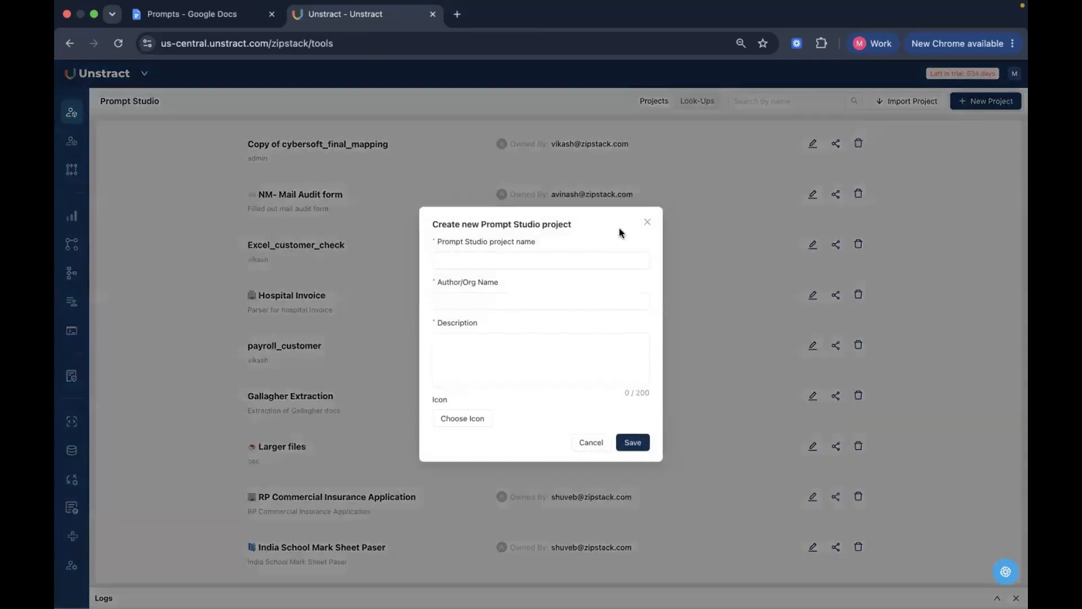
left_click(470, 263)
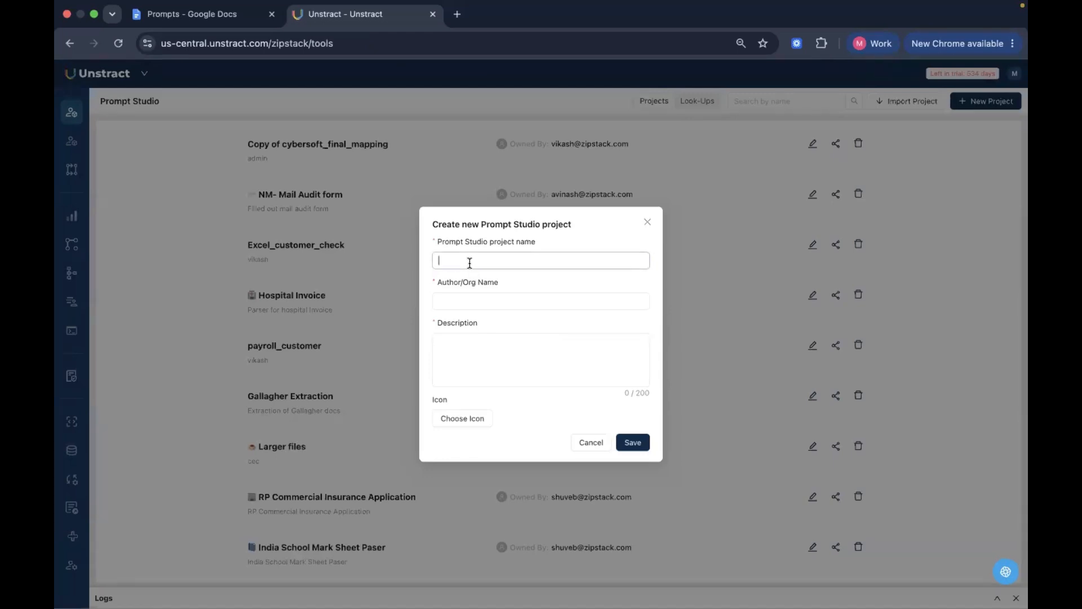
type("Invoice Extraction - Webinar")
left_click(471, 300)
type("Mahashree")
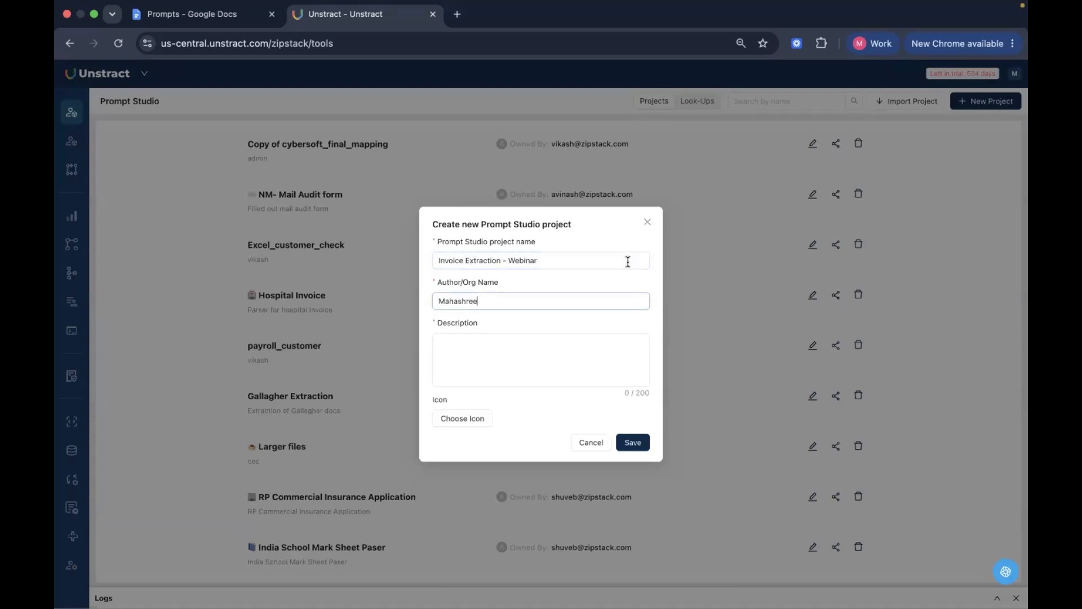
Copy the project name "Invoice Extraction - Webinar" into the description and save the new project
double_click(610, 256)
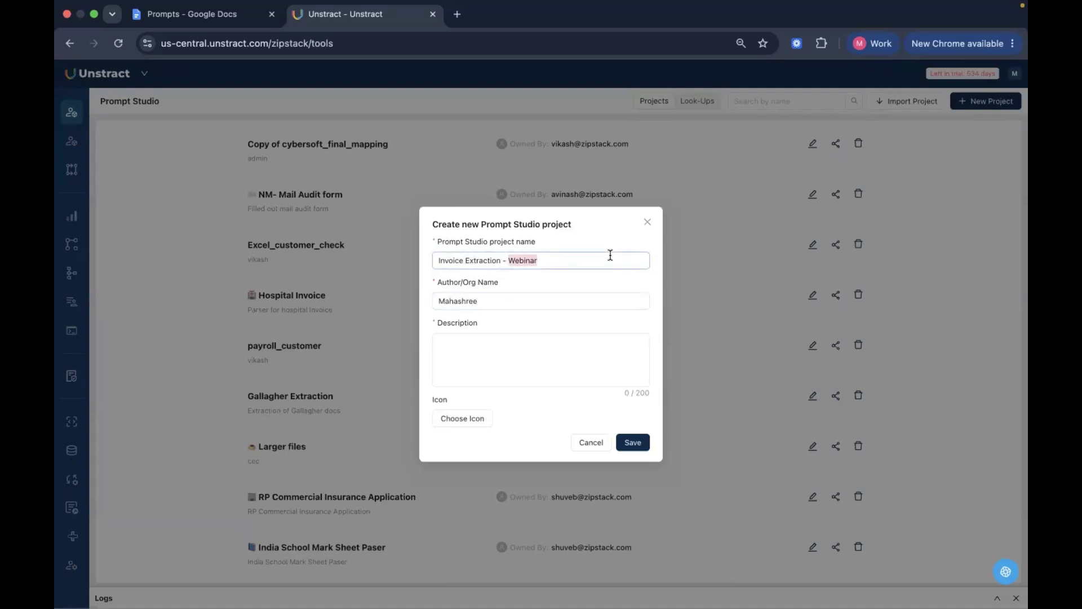
triple_click(611, 255)
key("super+c")
left_click(577, 352)
key("super+v")
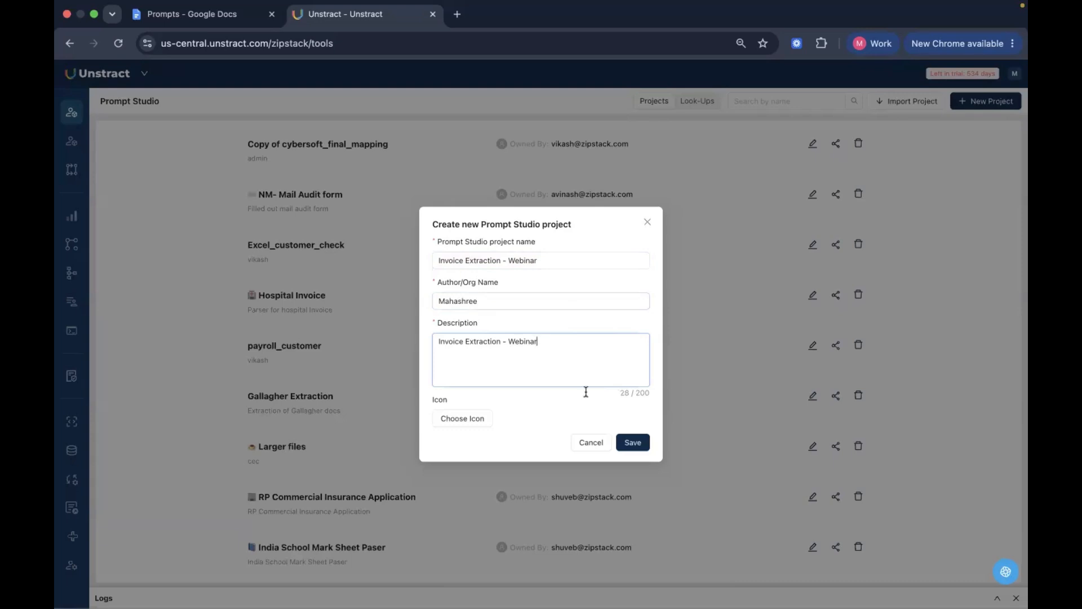
left_click(637, 445)
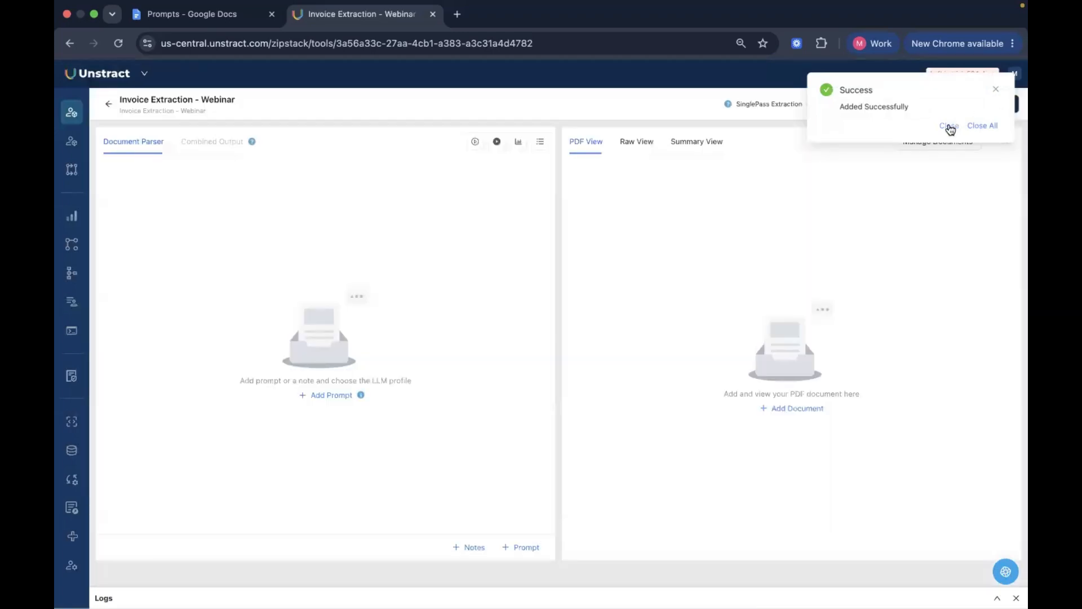
left_click(949, 127)
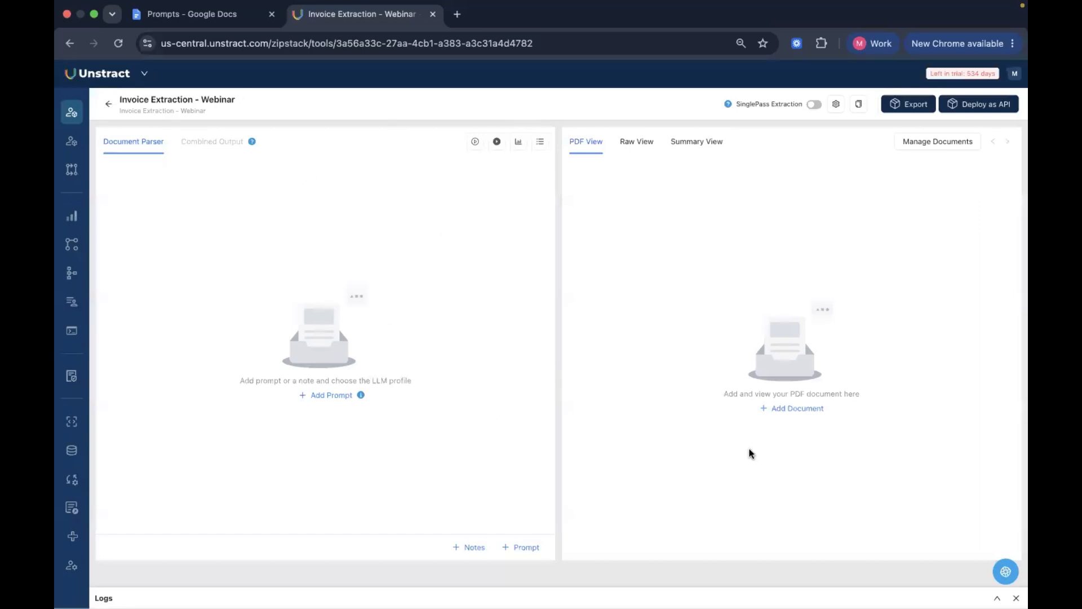
Examine the default LLM profile in the project's settings, including the LLMs it can use, without changing it
left_click(836, 104)
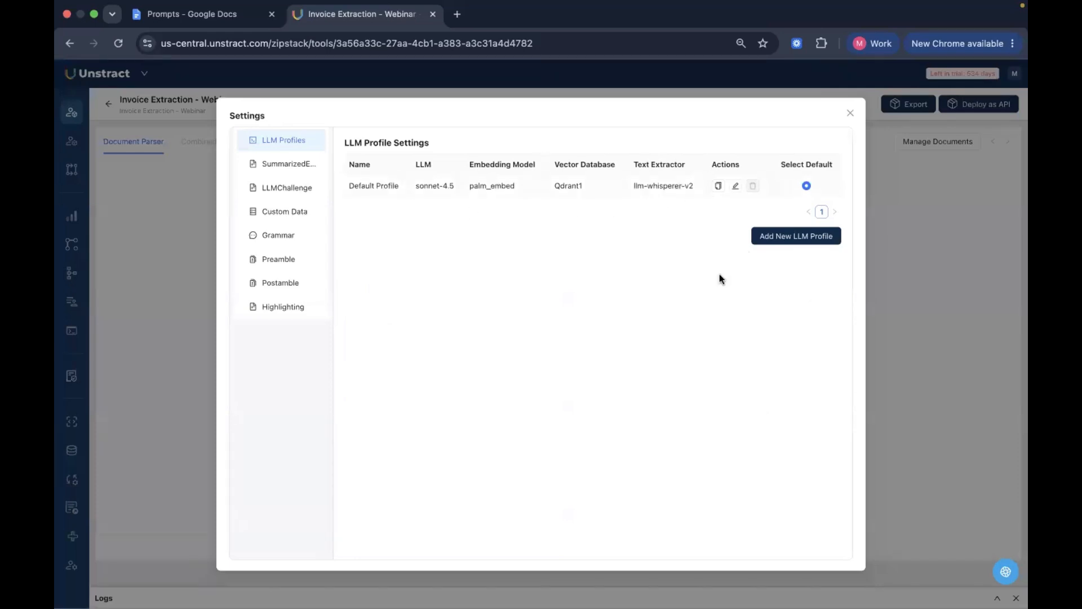
left_click(734, 186)
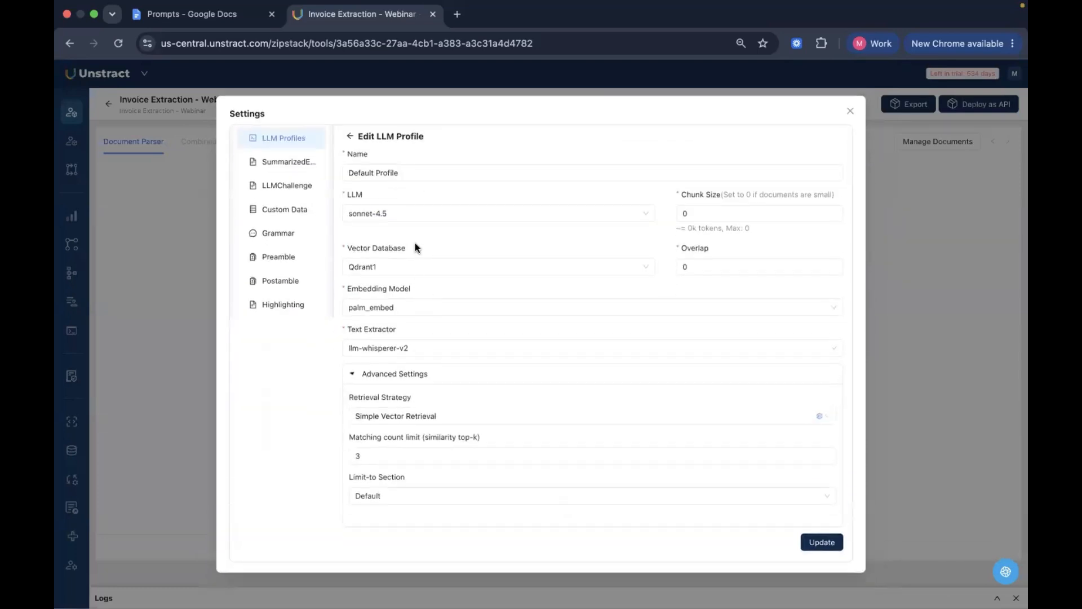
left_click(411, 218)
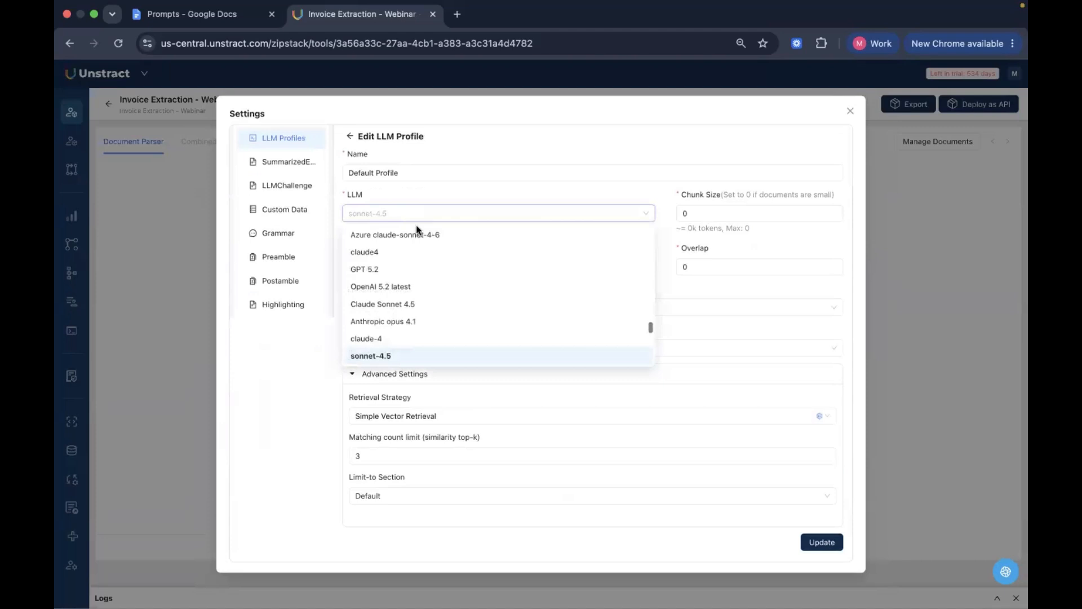
left_click(663, 226)
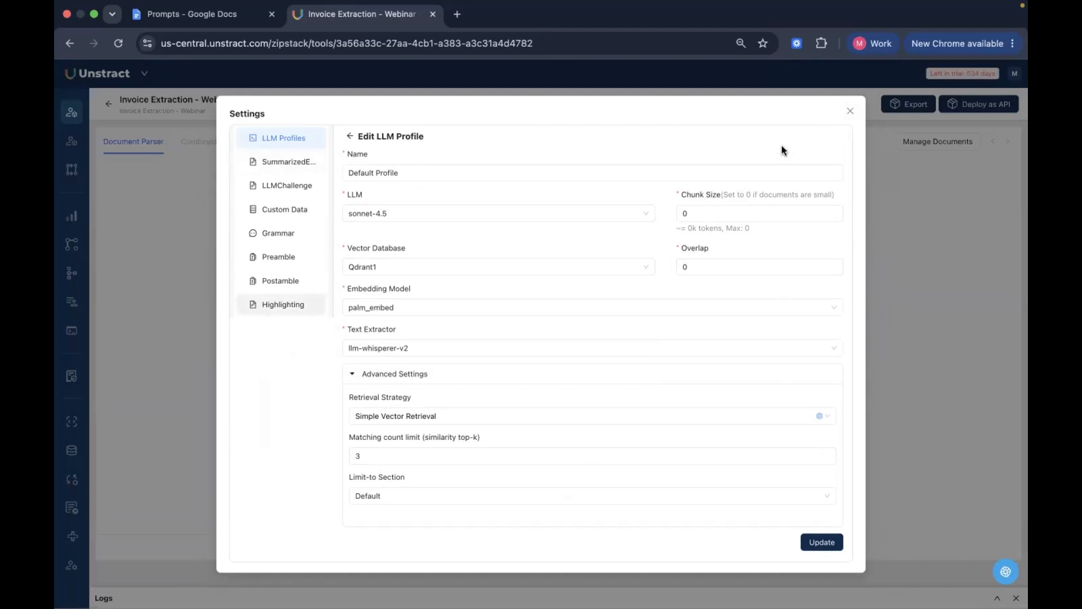
left_click(850, 111)
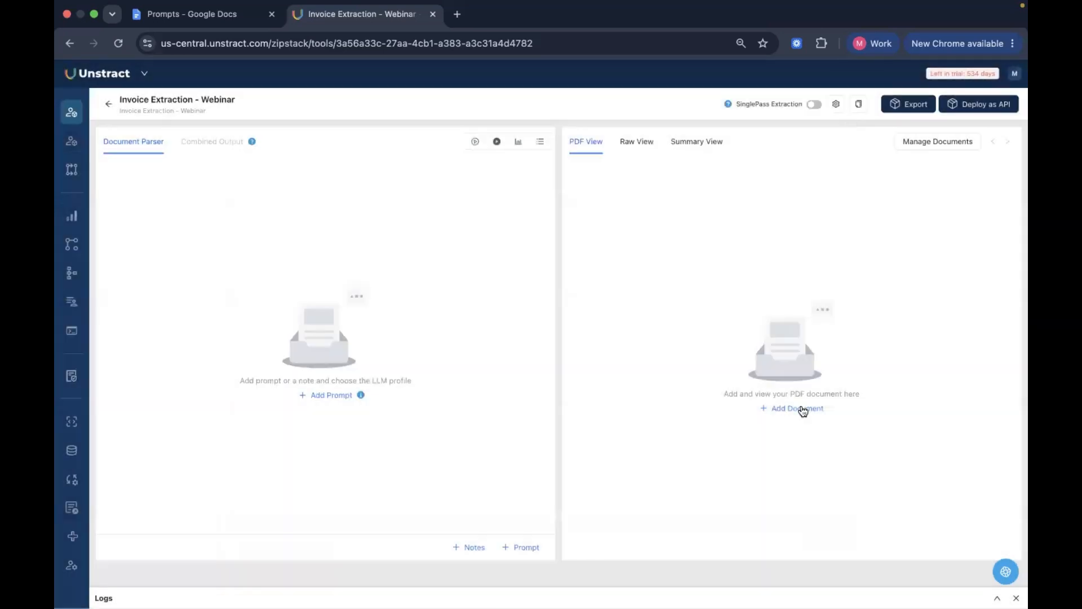
Upload freight_invoice_1_usa.pdf and freight_invoice_2_us.pdf from Downloads as the project's document variants
left_click(805, 411)
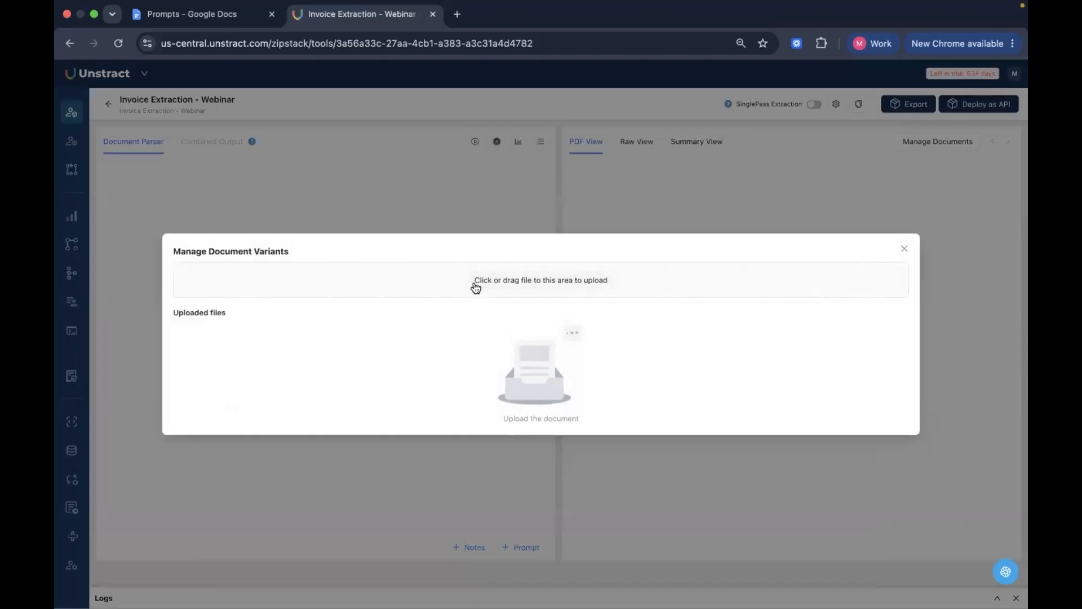
left_click(475, 286)
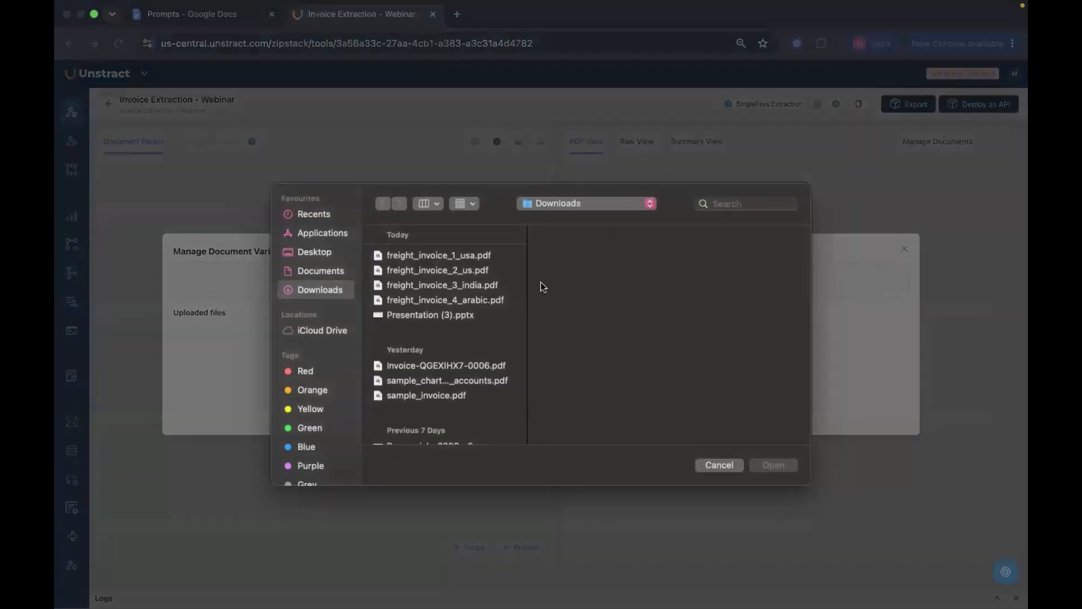
left_click(475, 257)
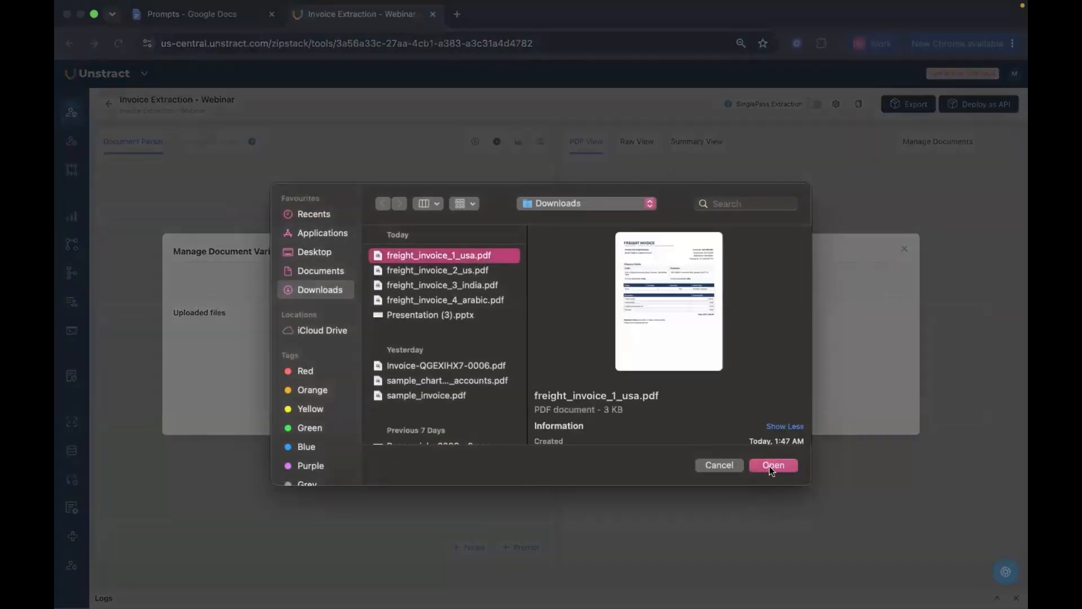
left_click(771, 465)
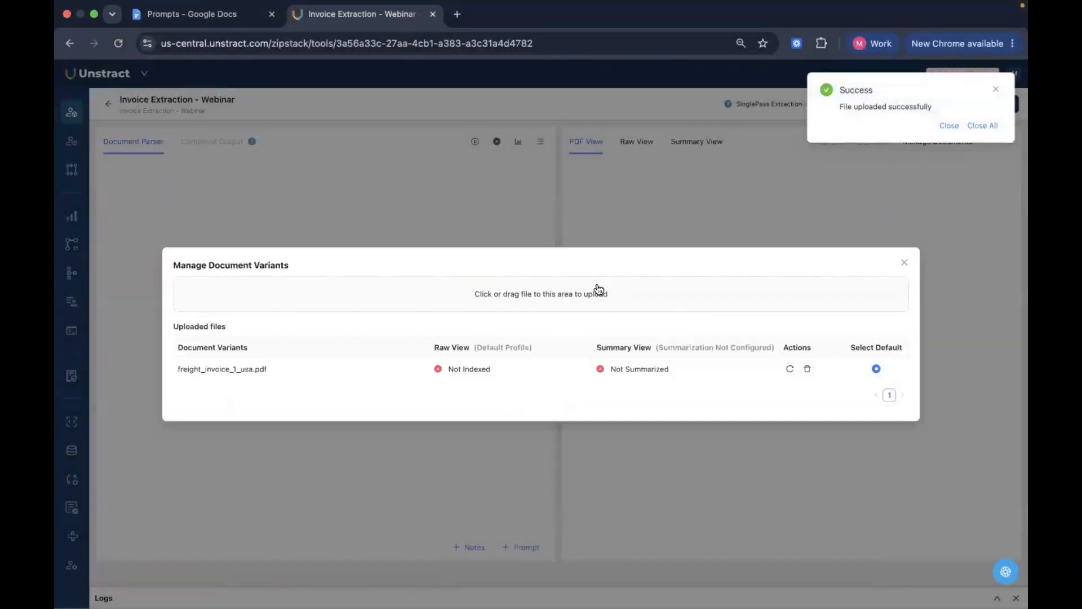
left_click(583, 288)
left_click(449, 270)
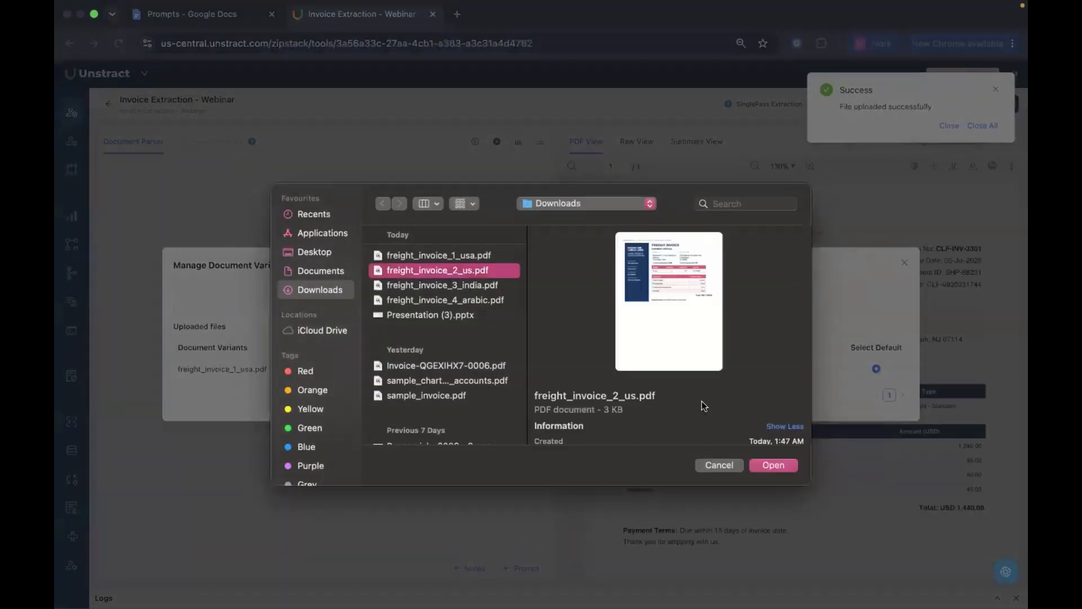
left_click(772, 465)
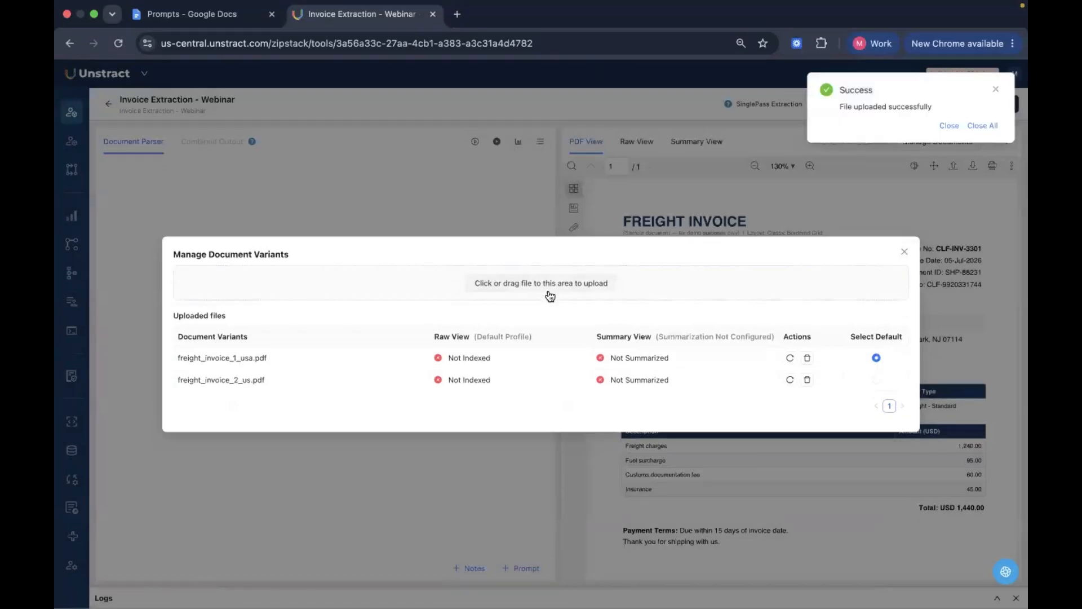
Upload freight_invoice_3_india.pdf and freight_invoice_4_arabic.pdf from Downloads as further document variants
left_click(550, 294)
left_click(464, 285)
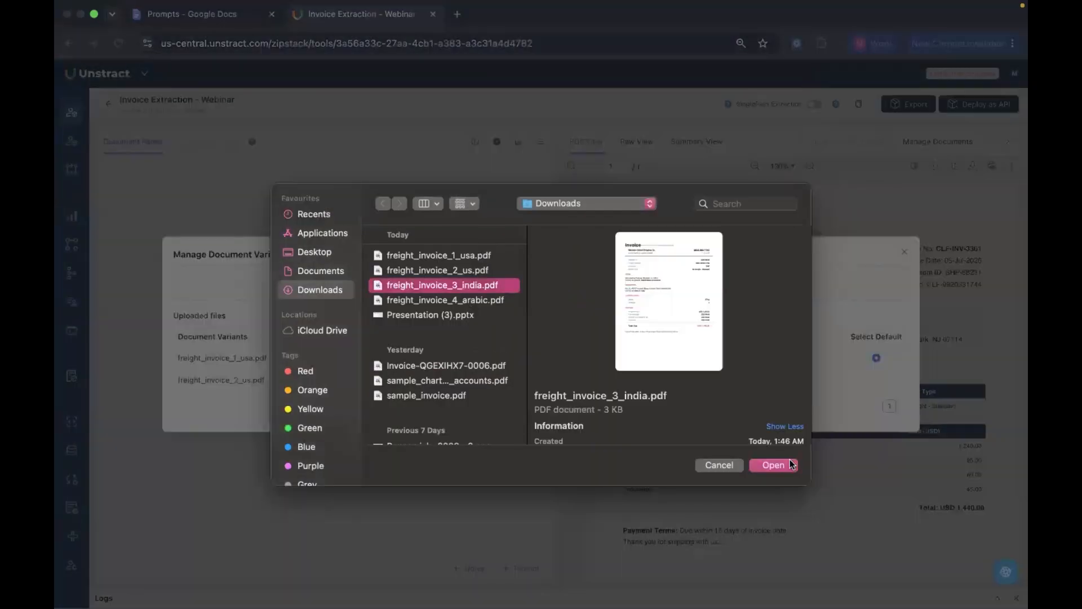
left_click(786, 467)
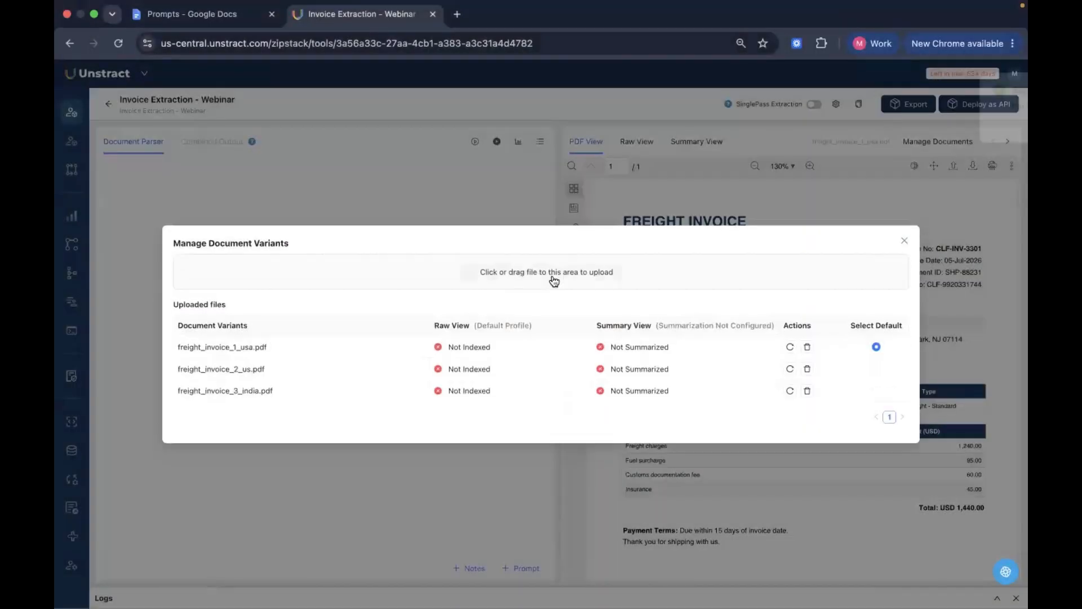
left_click(552, 276)
left_click(473, 299)
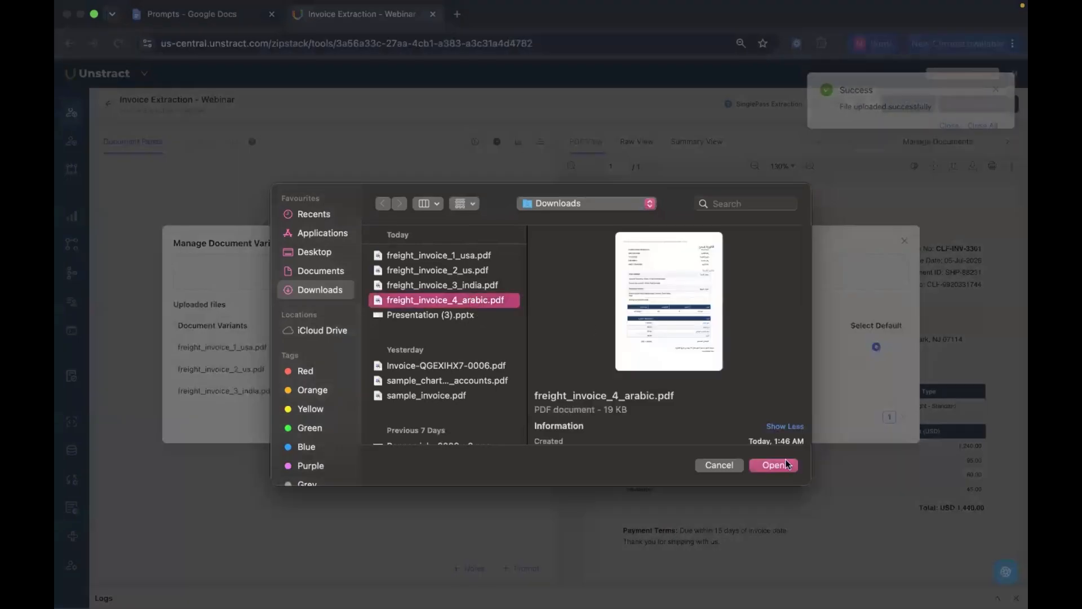
left_click(782, 464)
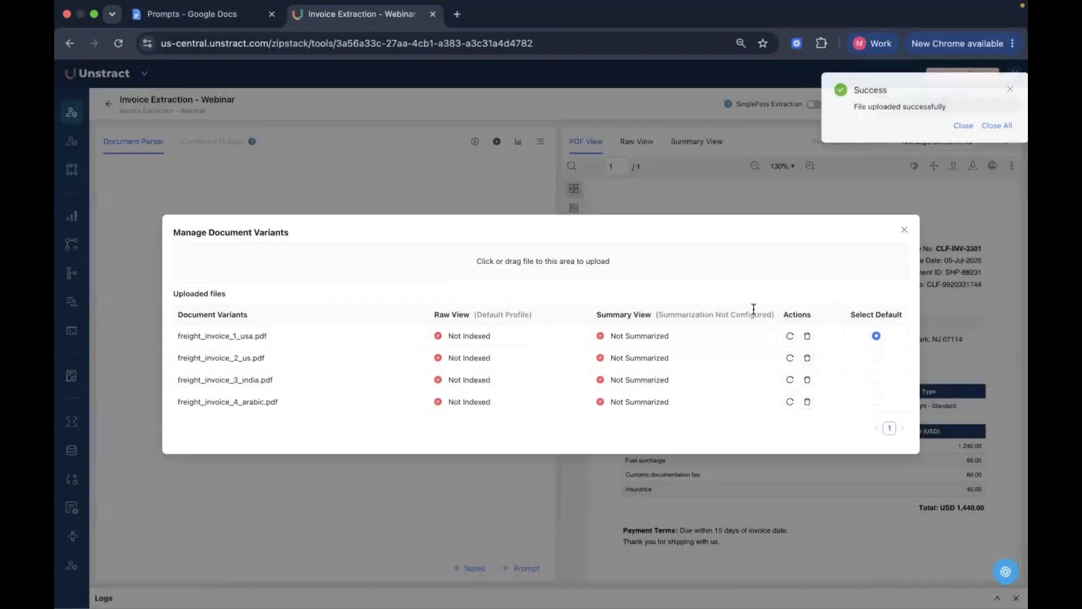
Index the uploaded freight invoice variants with the default profile, dismiss the notifications and close the document manager
left_click(790, 359)
left_click(788, 381)
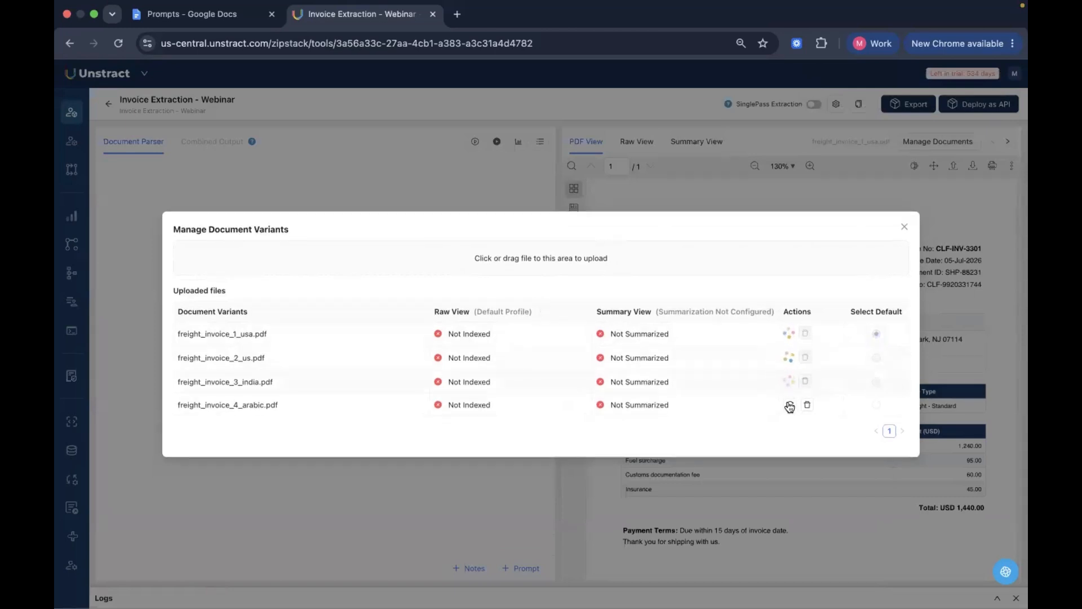
left_click(790, 405)
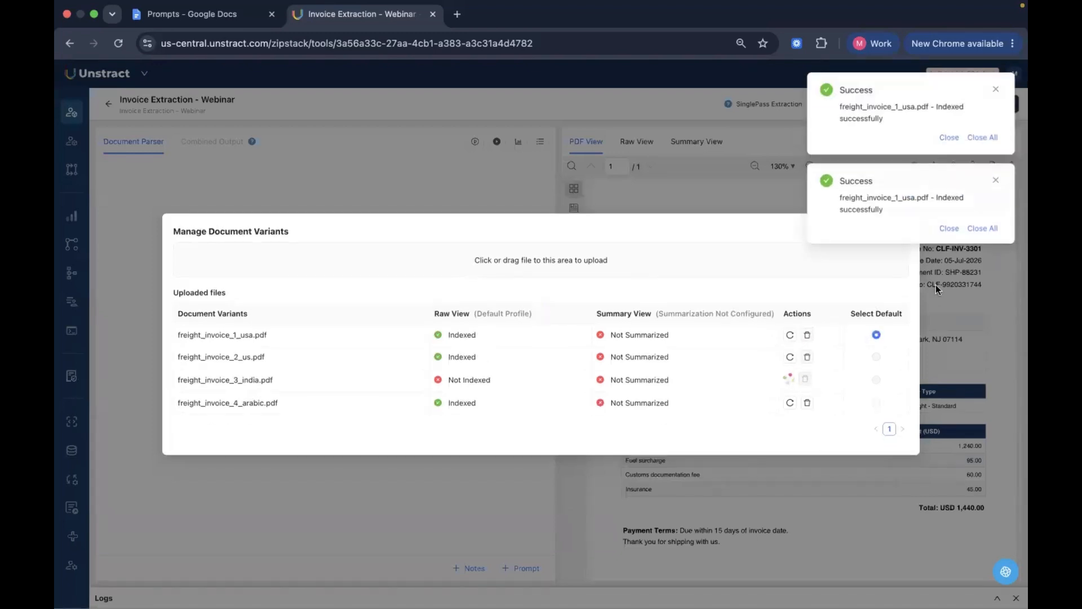
left_click(991, 235)
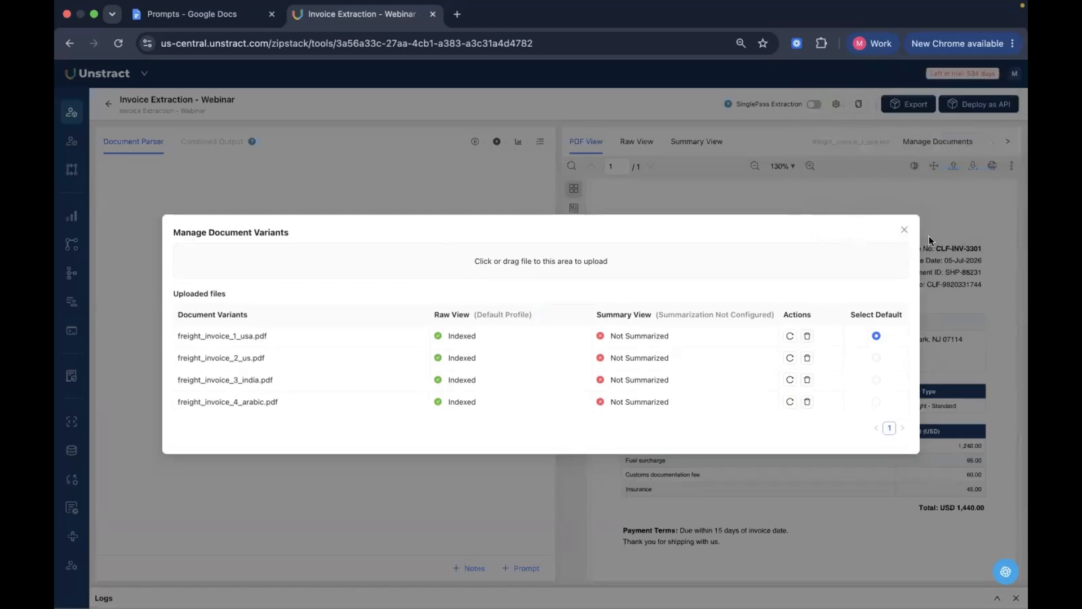
left_click(907, 231)
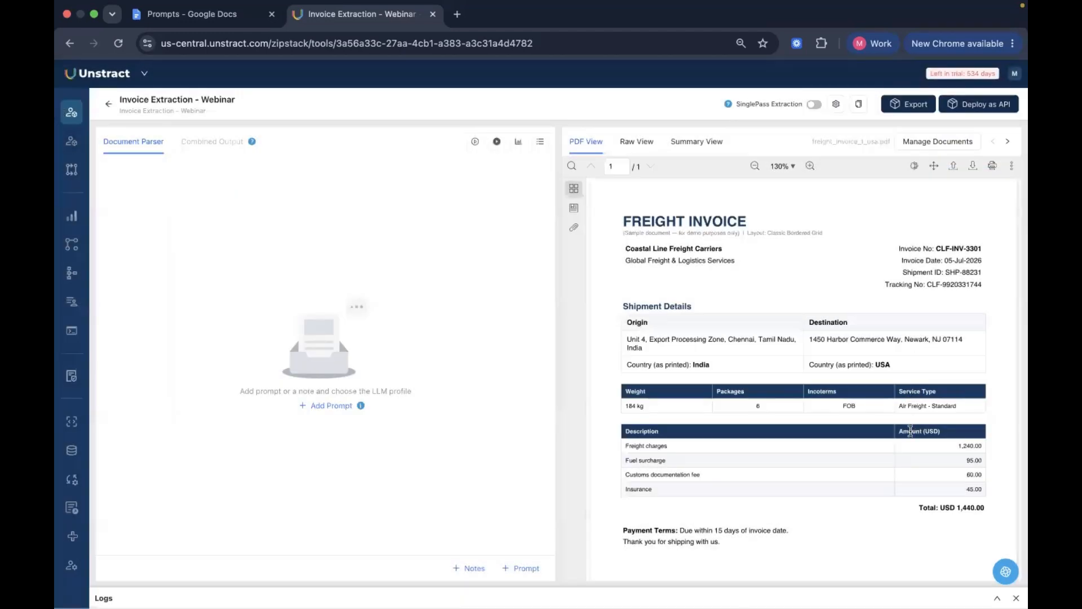
Compare the PDF view with the extracted raw text of freight_invoice_1_usa.pdf and freight_invoice_2_us.pdf
scroll(910, 431, "down", 3)
scroll(913, 430, "up", 3)
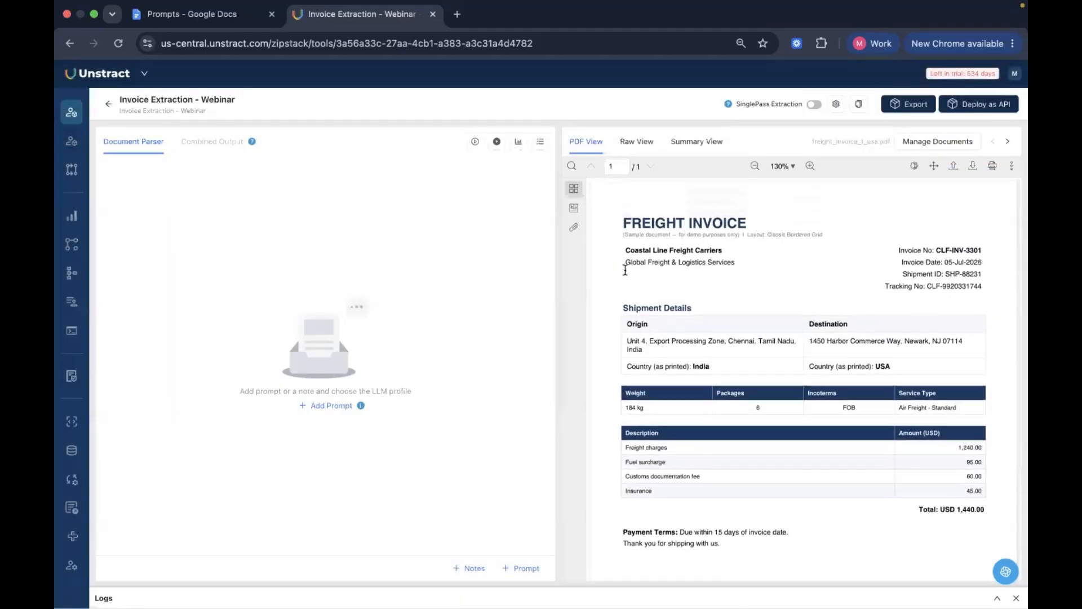
left_click(634, 144)
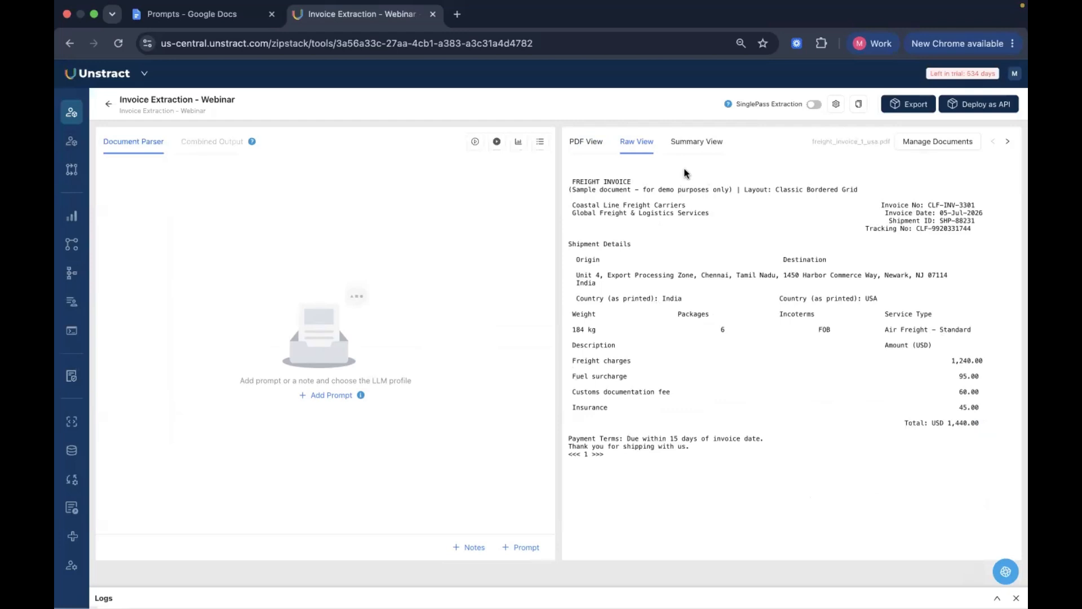
left_click(583, 141)
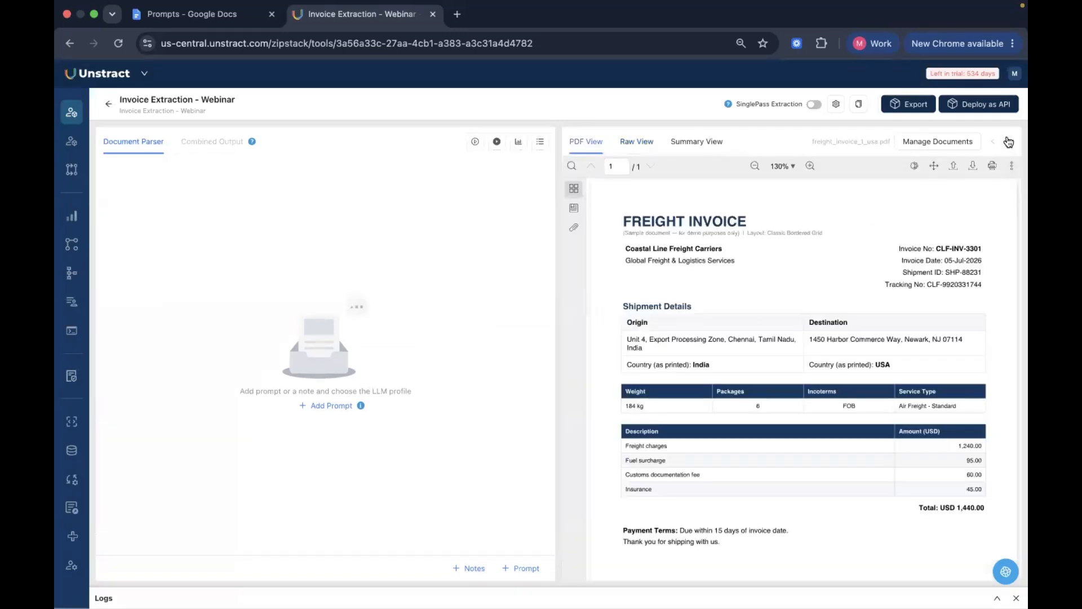
left_click(1007, 142)
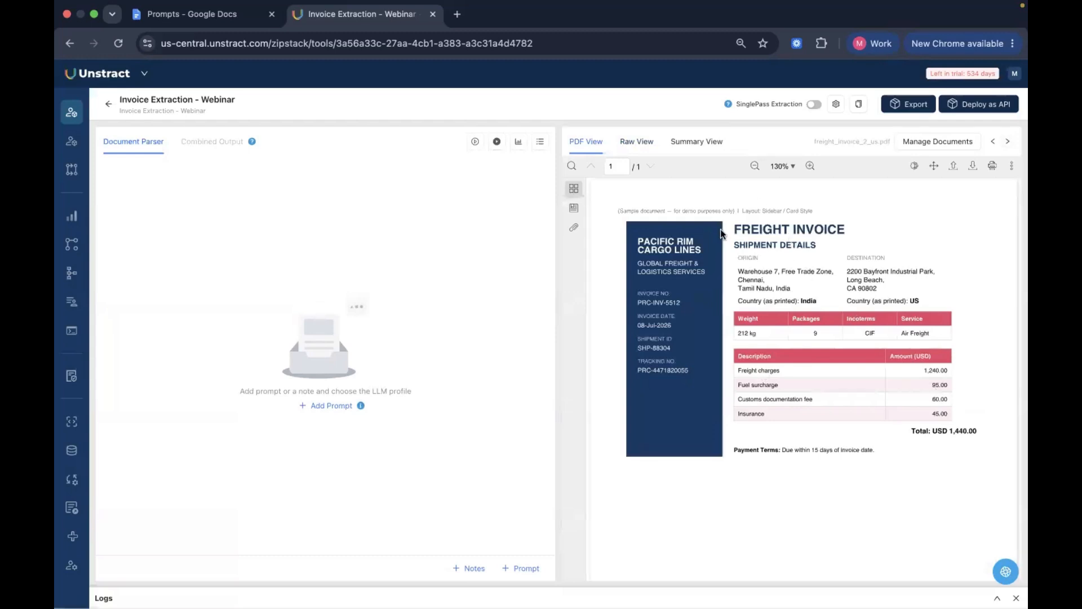
left_click(622, 144)
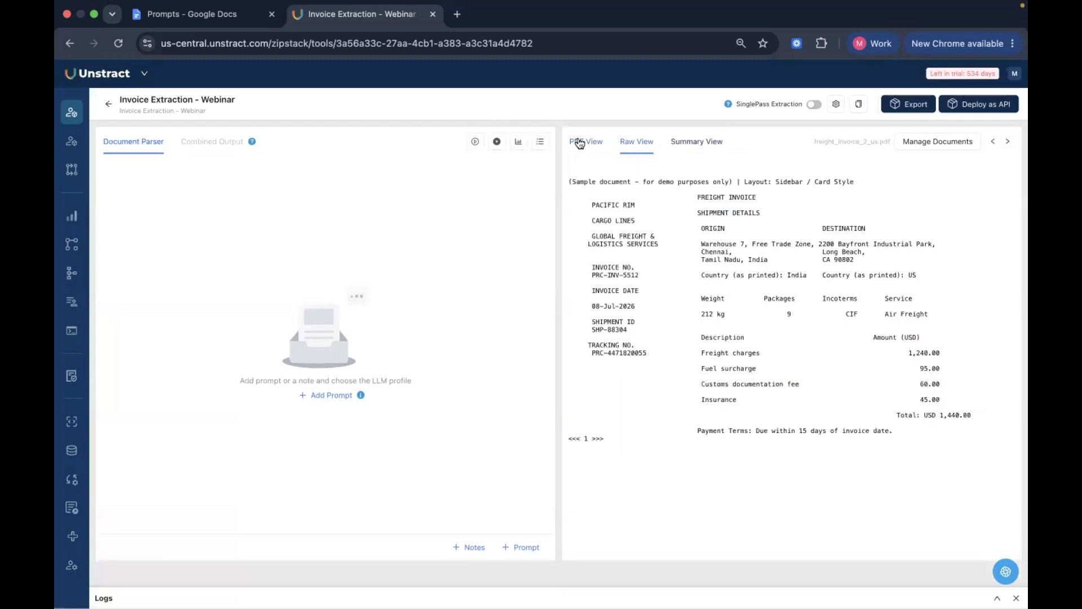
left_click(579, 141)
Go past freight_invoice_3_india.pdf and compare the PDF and raw text views of freight_invoice_4_arabic.pdf
left_click(1006, 143)
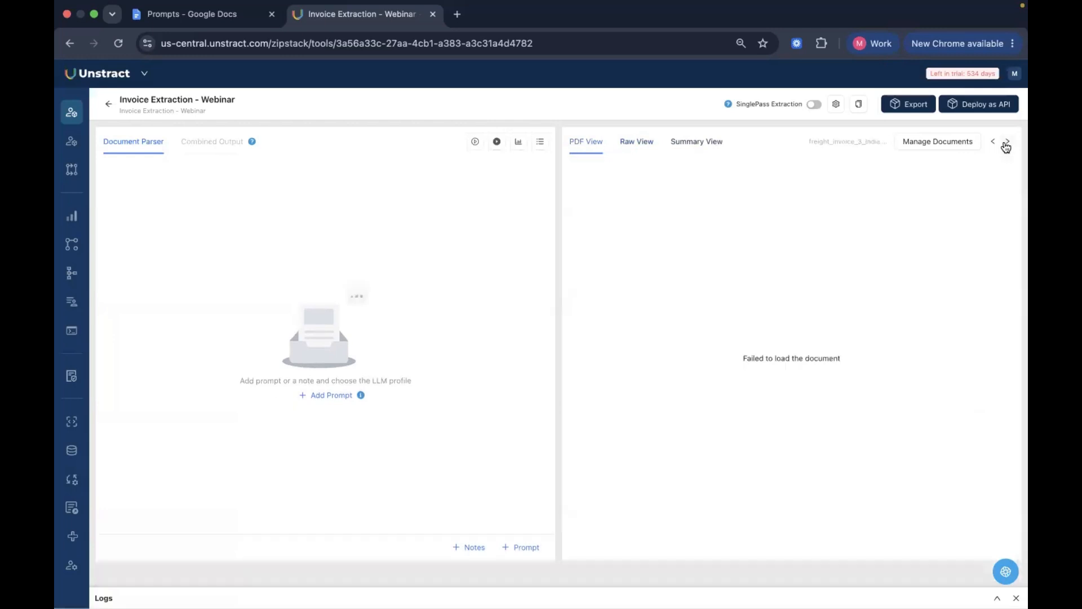
left_click(1006, 143)
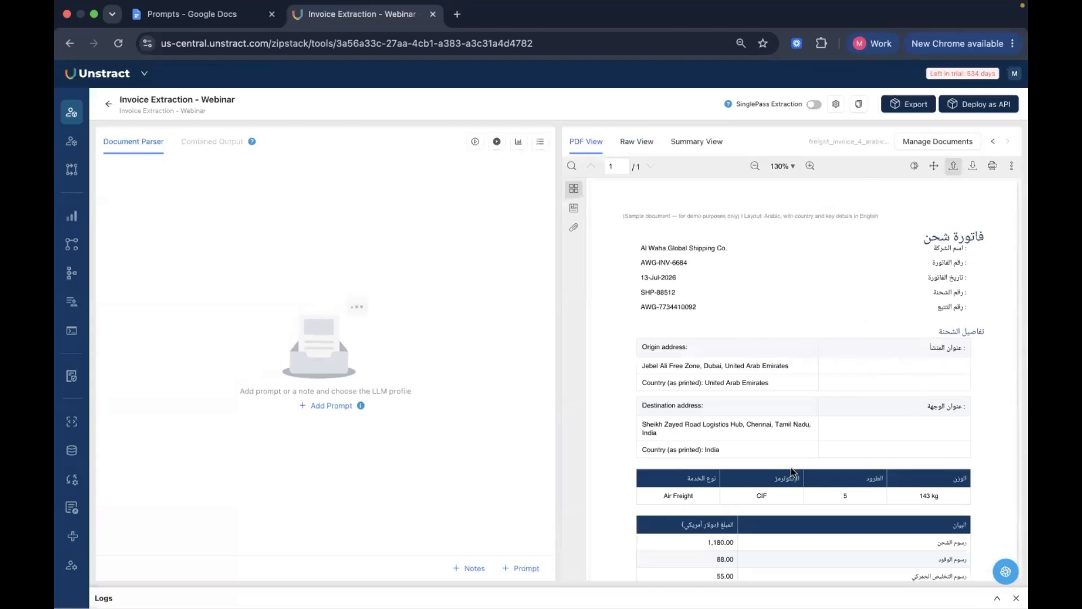
scroll(824, 501, "down", 3)
scroll(824, 502, "up", 4)
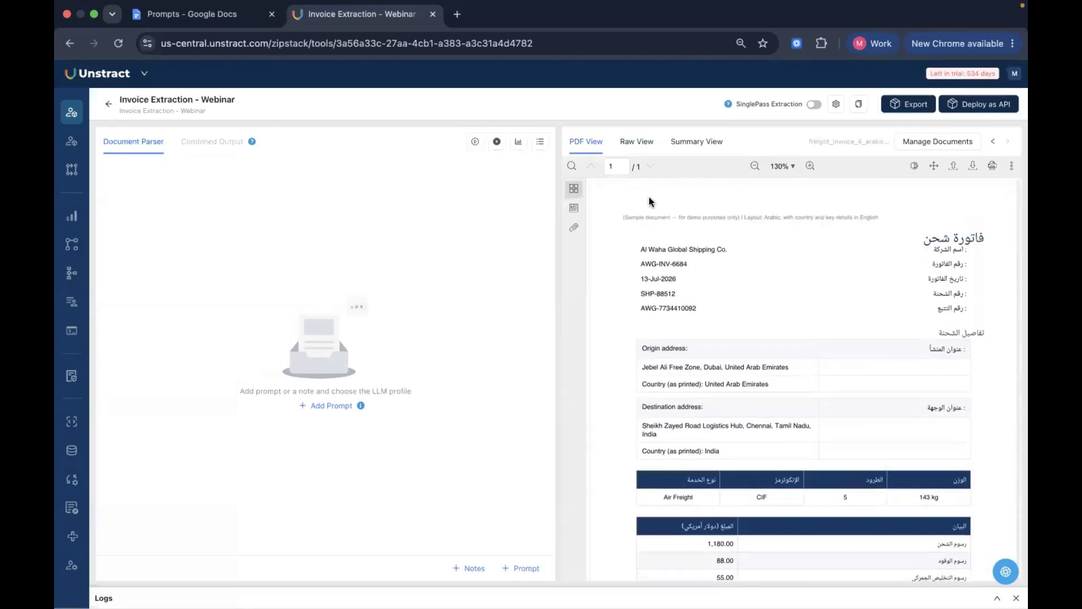
left_click(636, 142)
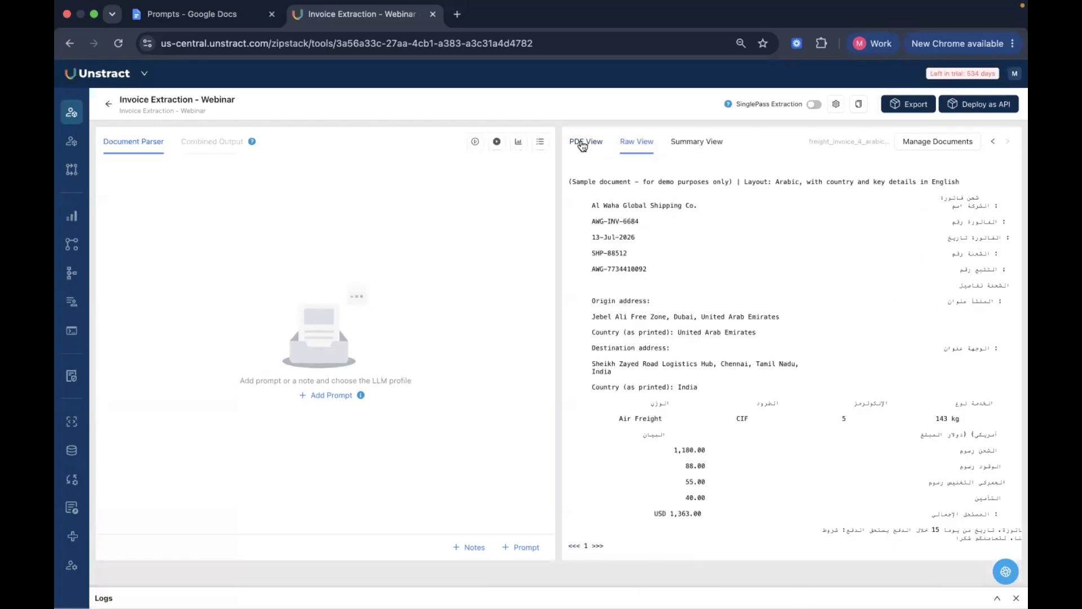
left_click(584, 143)
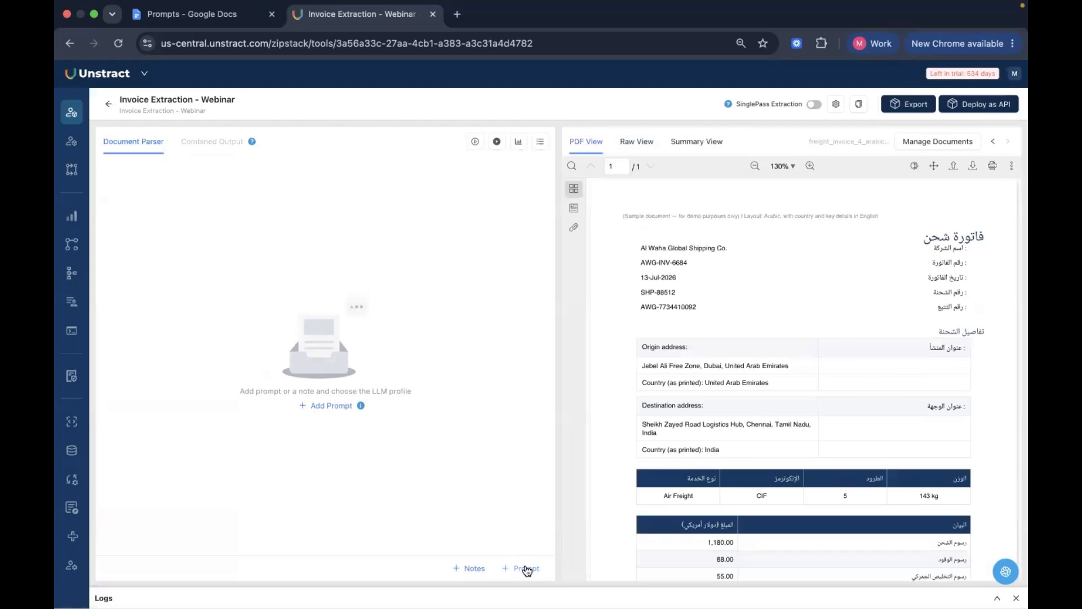
Add a first prompt to the project and fill it with the Prompt 1 text copied from the Prompts document in Google Docs
left_click(526, 568)
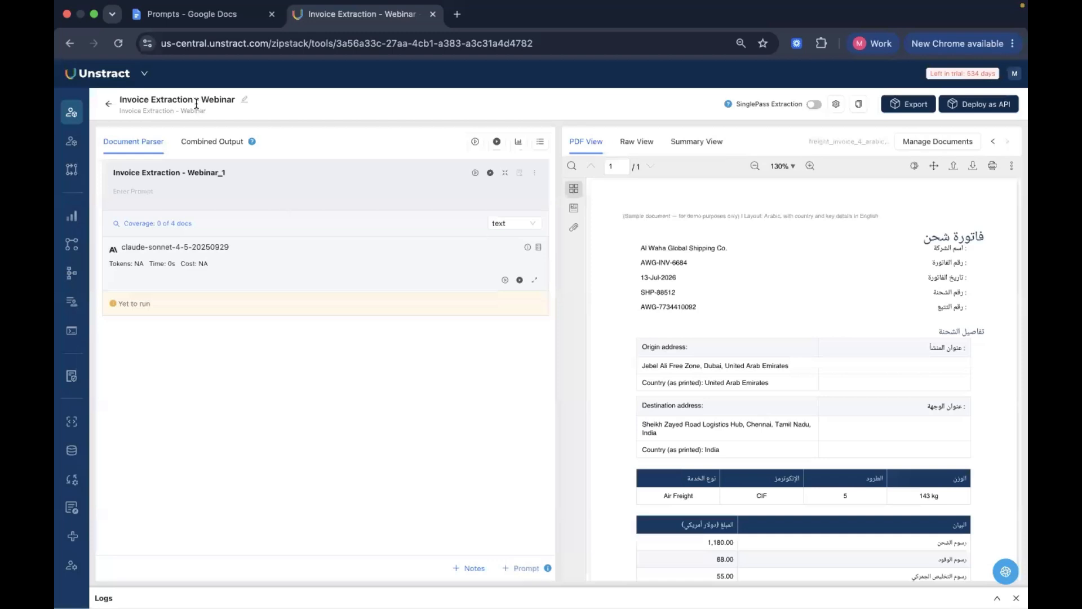
left_click(205, 22)
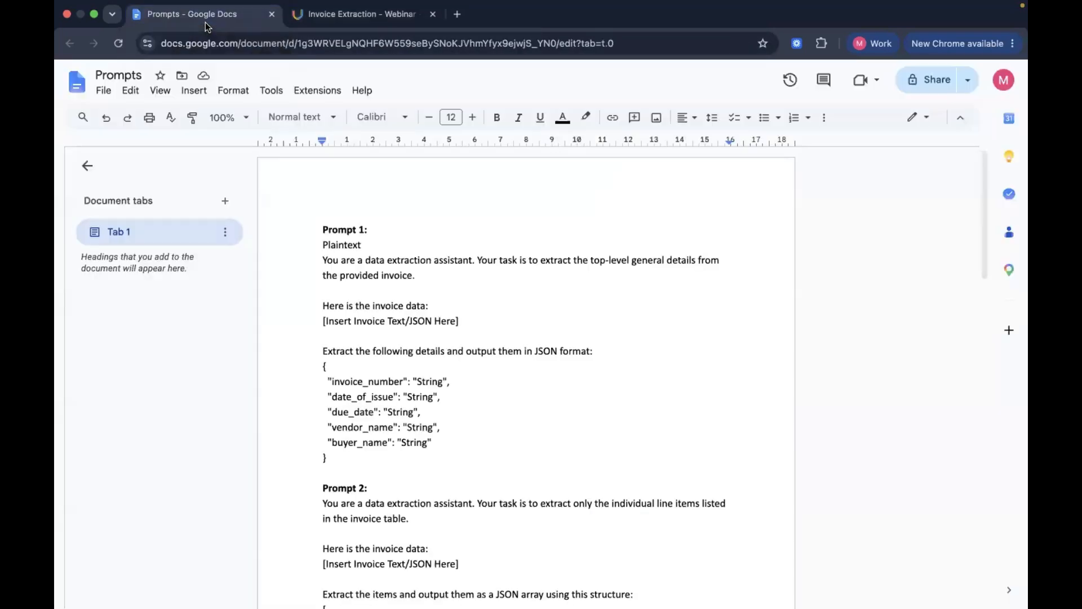
left_click_drag(319, 260, 471, 450)
key("super+c")
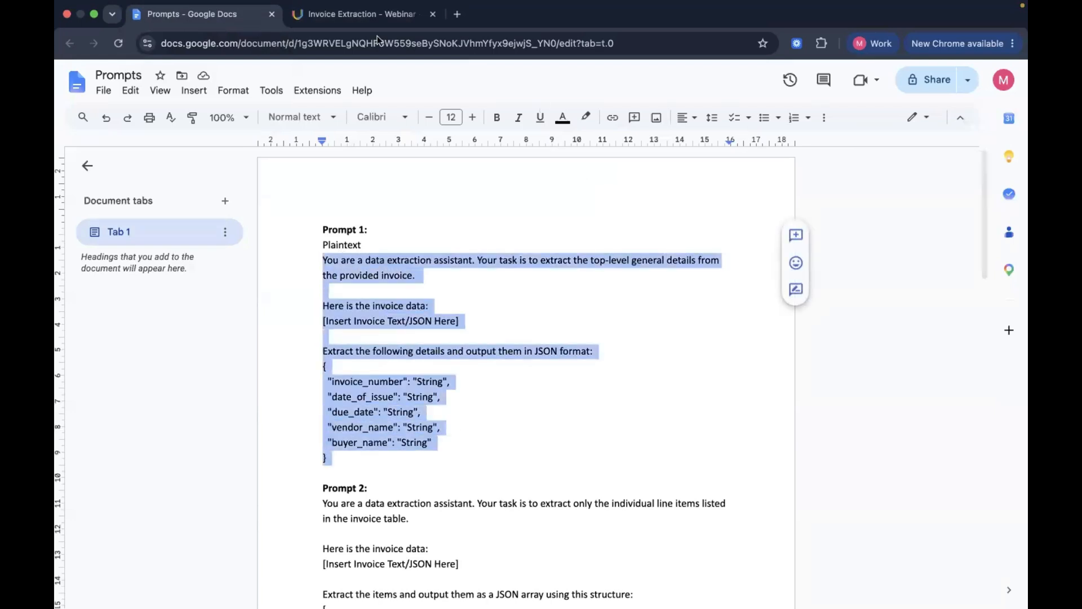
key("ctrl+Tab")
left_click(303, 194)
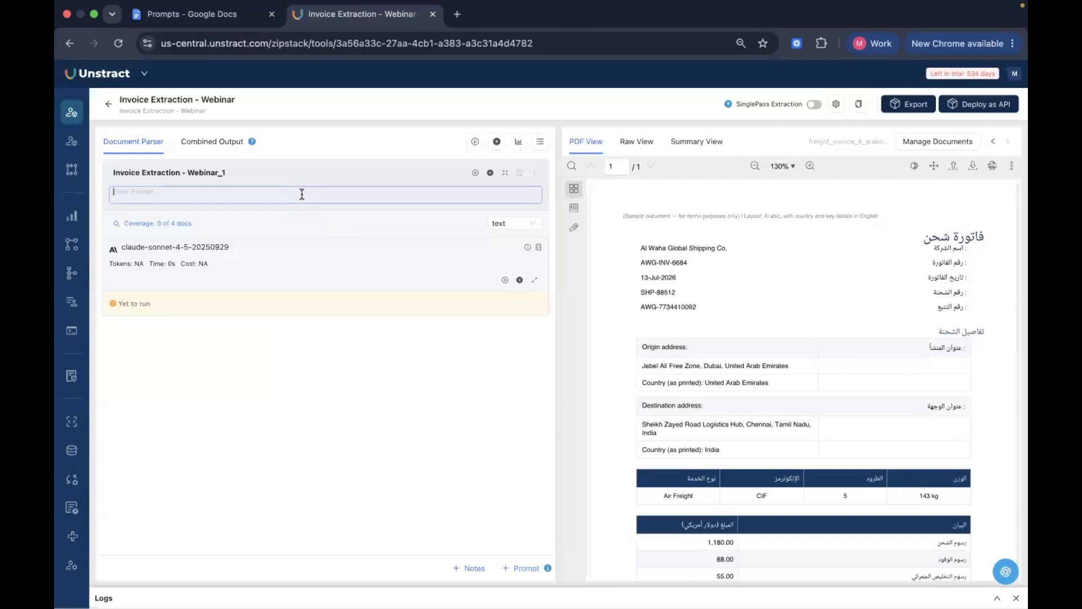
key("super+v")
left_click(522, 352)
left_click(374, 350)
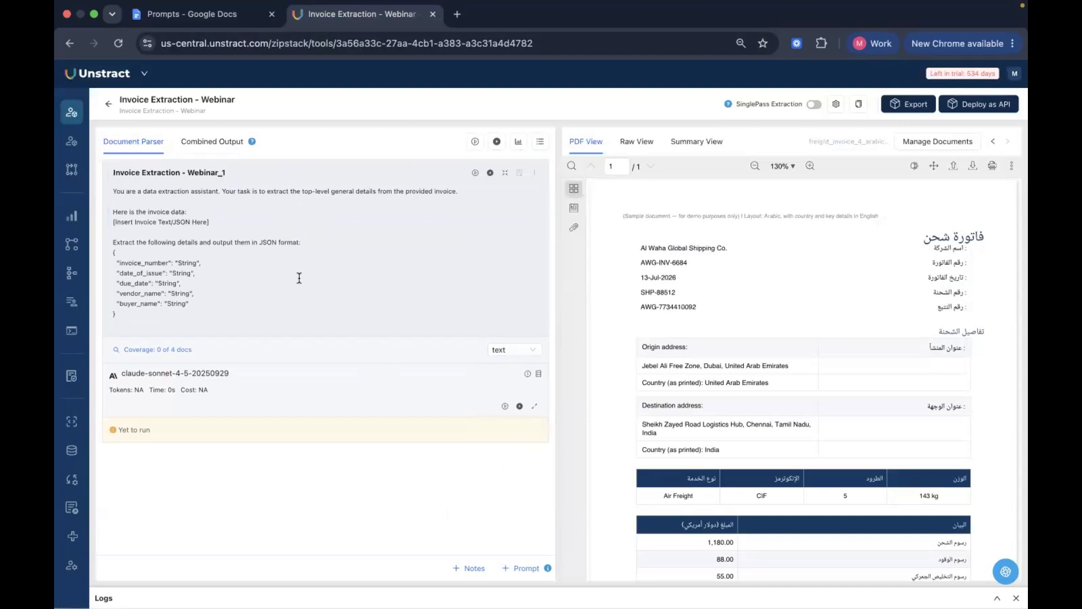
double_click(251, 167)
left_click(220, 235)
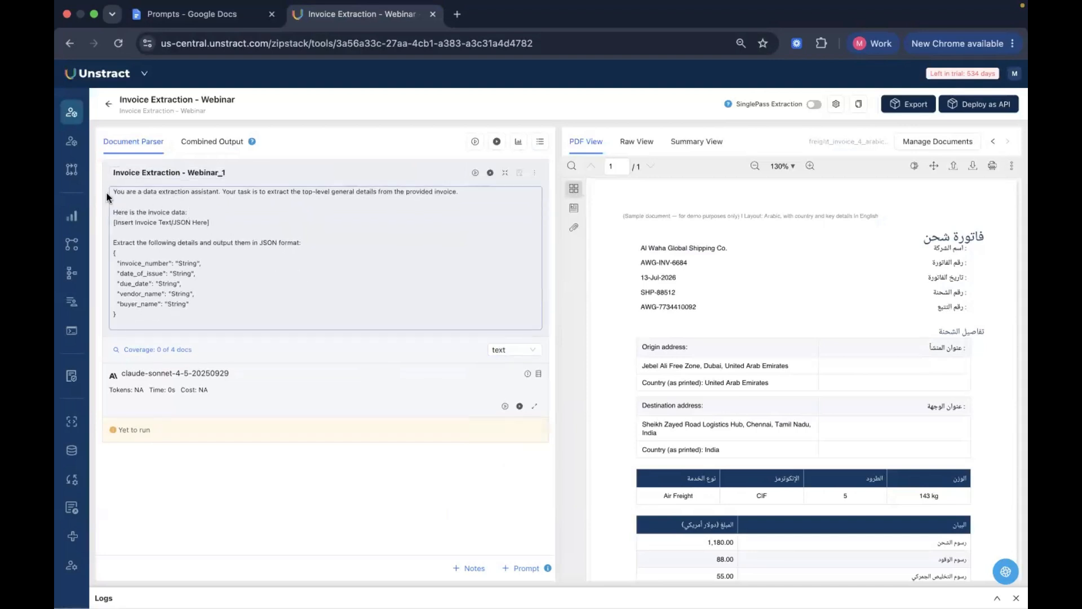
left_click_drag(107, 194, 264, 340)
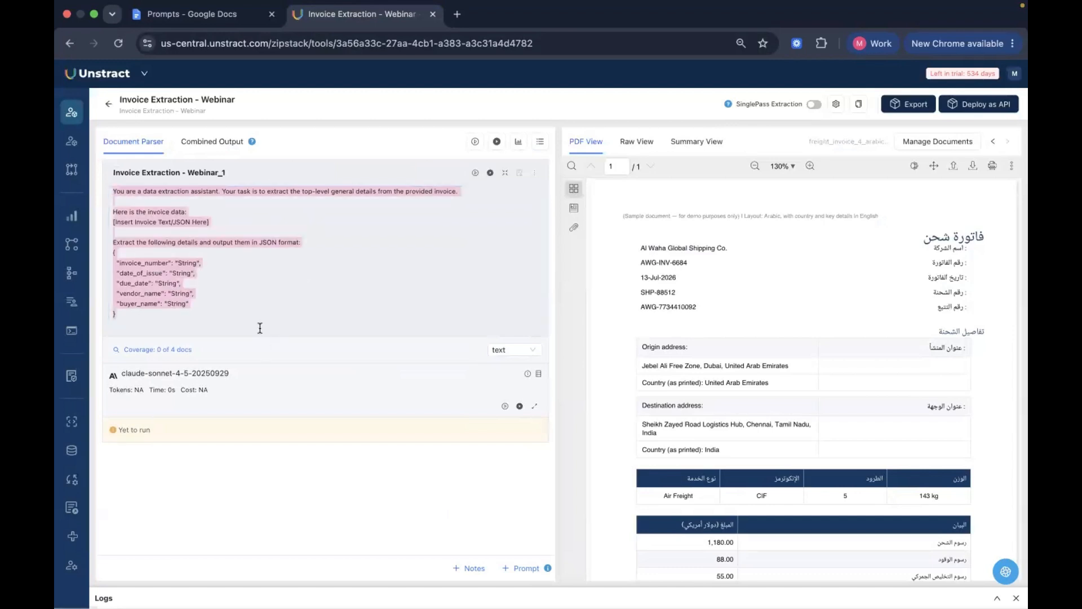
left_click(236, 303)
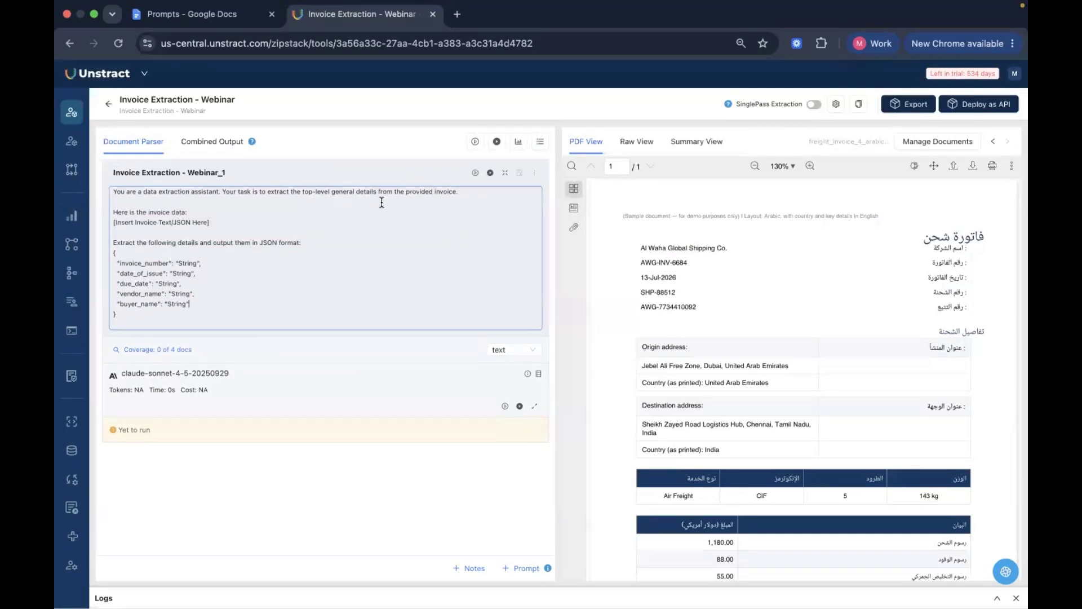
Set the output type of the general invoice details prompt to json
left_click(505, 355)
scroll(515, 442, "down", 1)
scroll(514, 442, "up", 1)
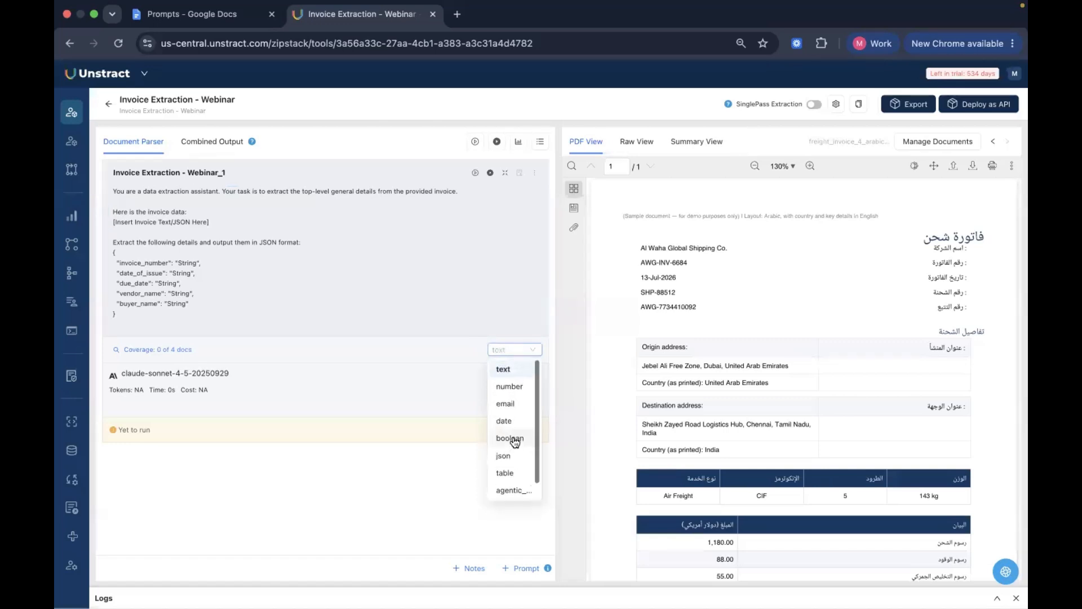
left_click(509, 460)
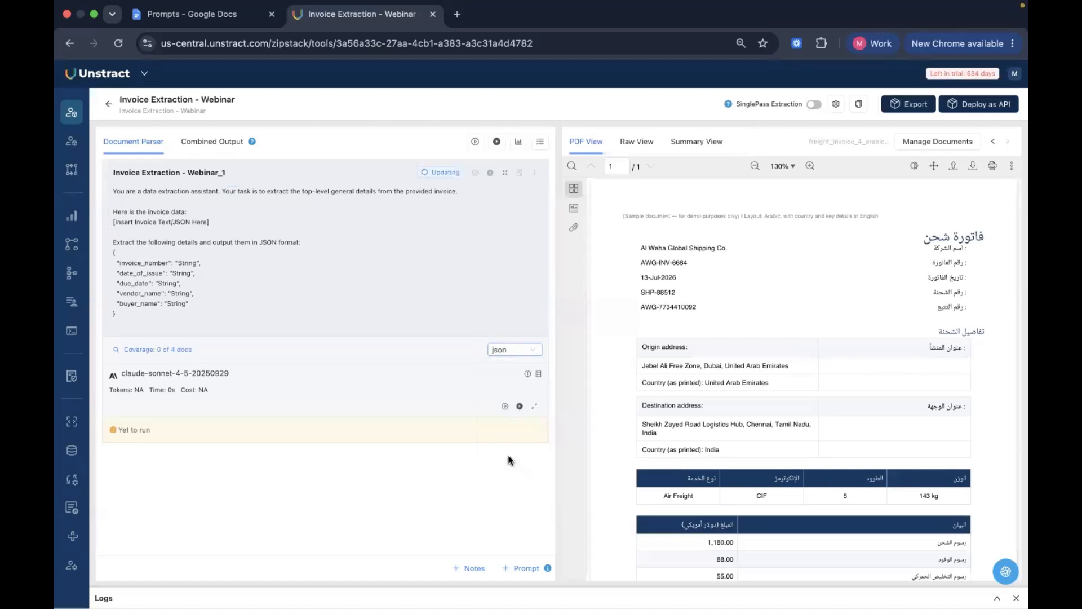
Add a second prompt and fill it with the Prompt 2 line-item extraction text copied from the Prompts document in Google Docs
left_click(523, 569)
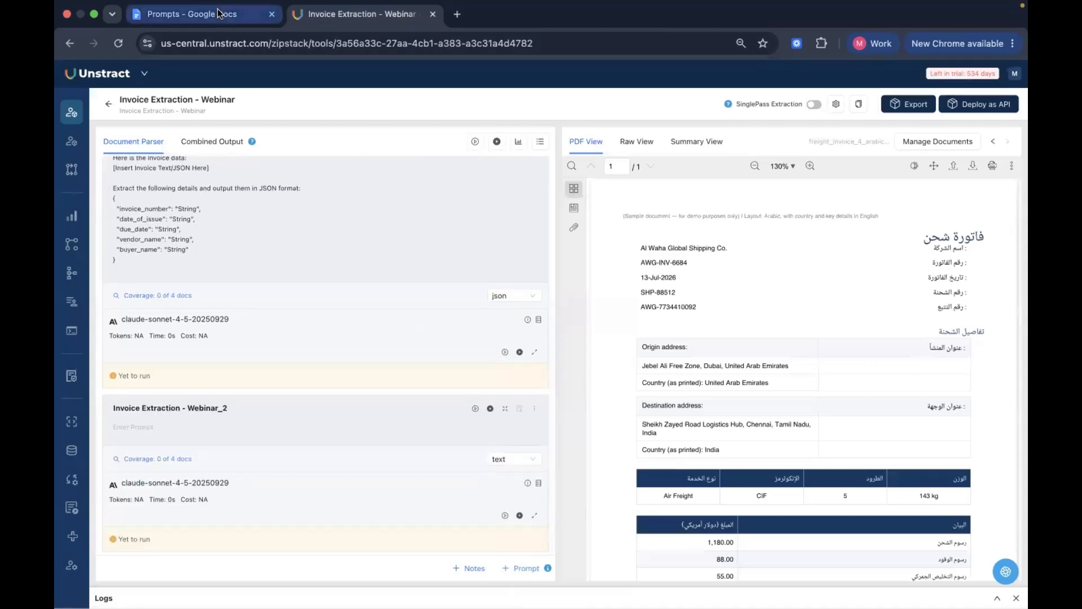
left_click(229, 9)
scroll(448, 376, "down", 5)
left_click_drag(321, 351, 358, 453)
key("super+c")
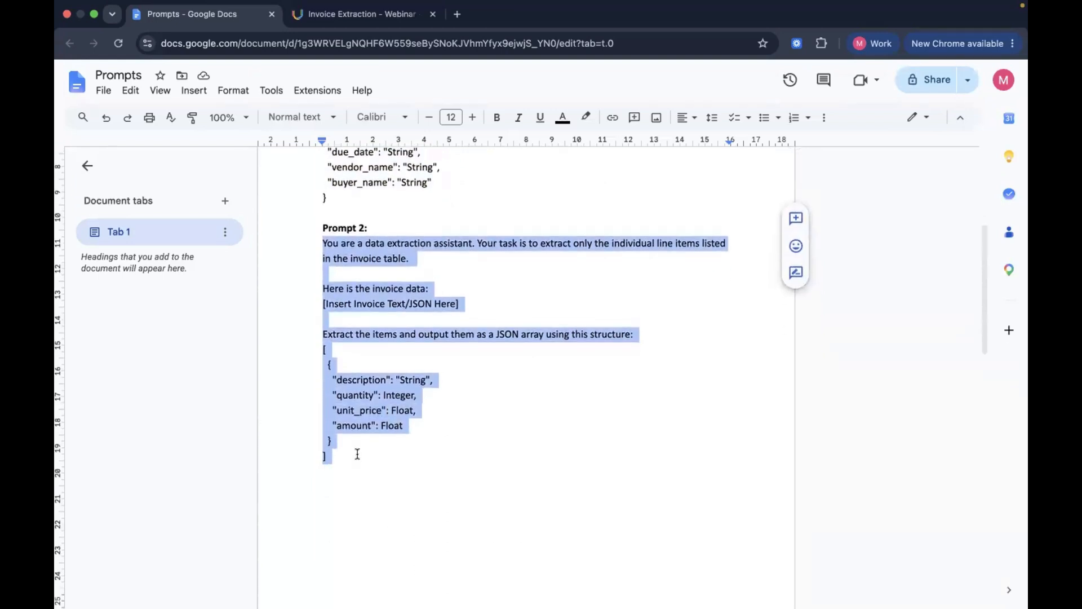
left_click(361, 14)
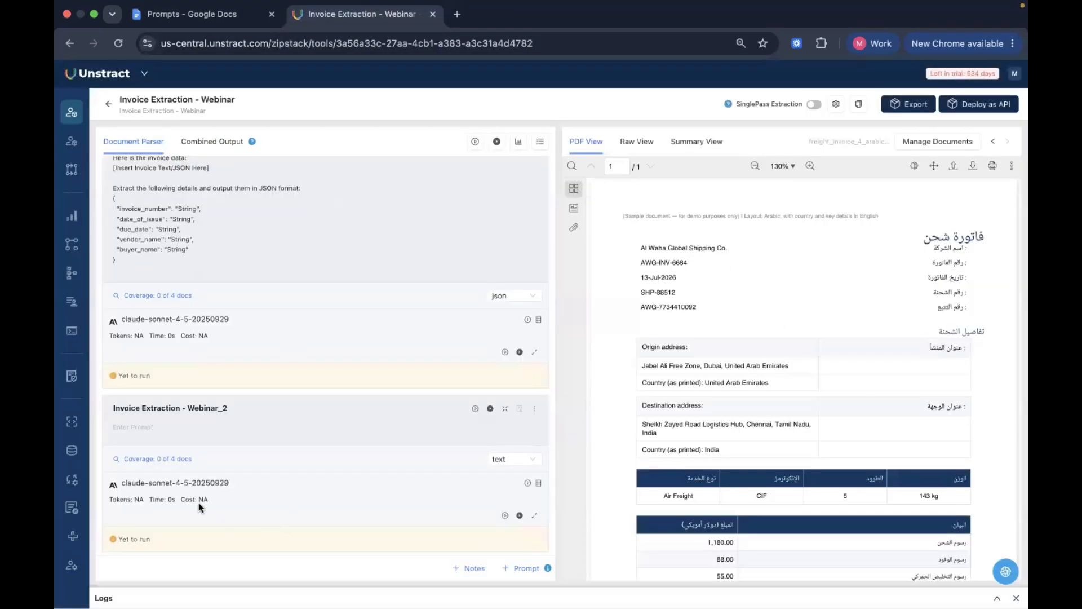
left_click(188, 422)
key("super+v")
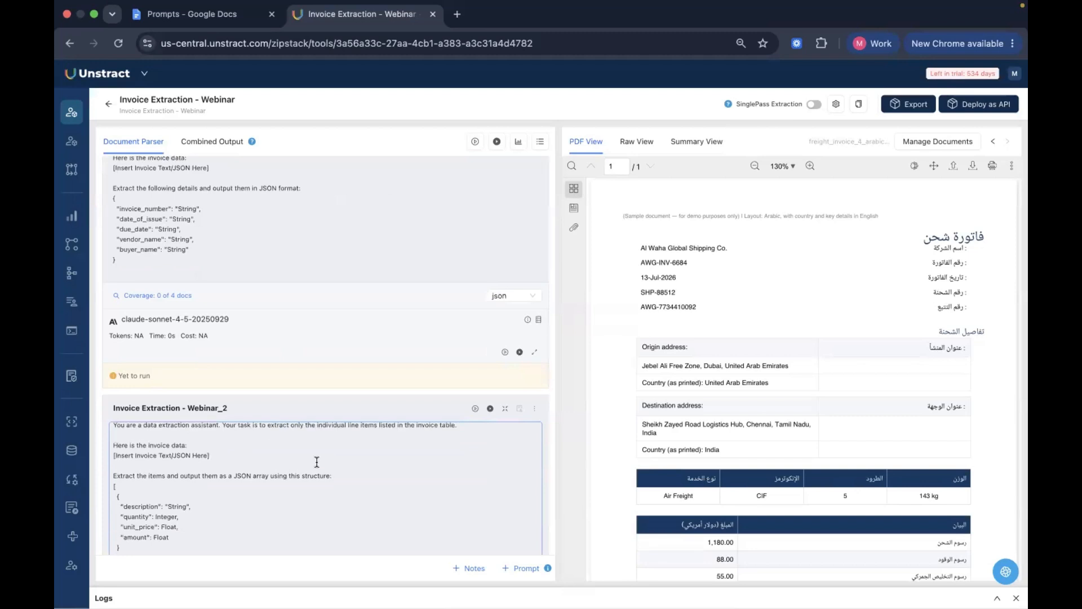
Set the line-item prompt's output type to json and run all prompts on all document variants
scroll(416, 386, "down", 3)
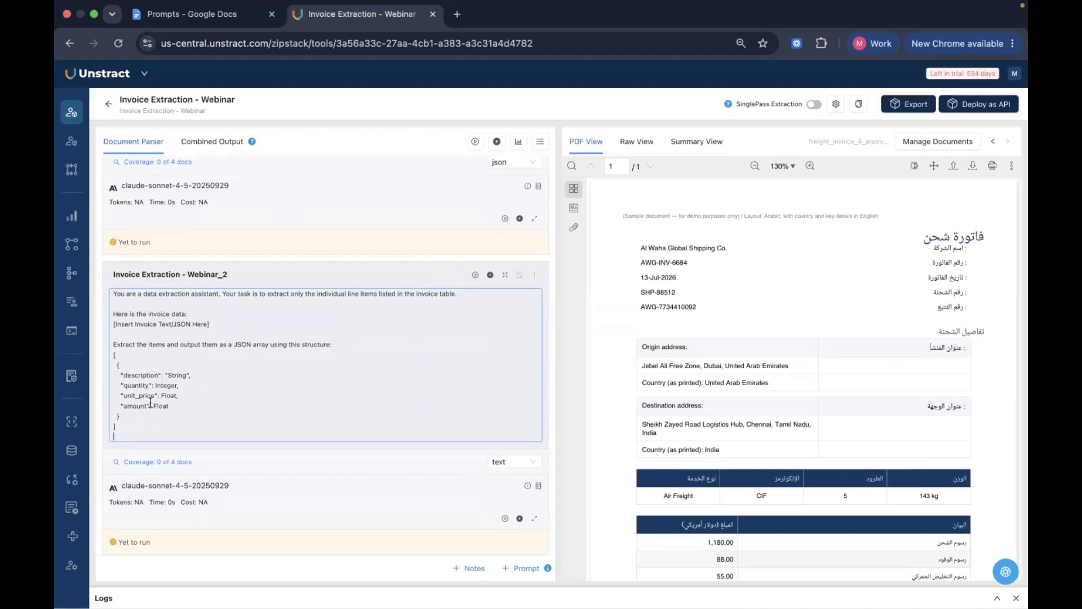
left_click(518, 469)
left_click(521, 407)
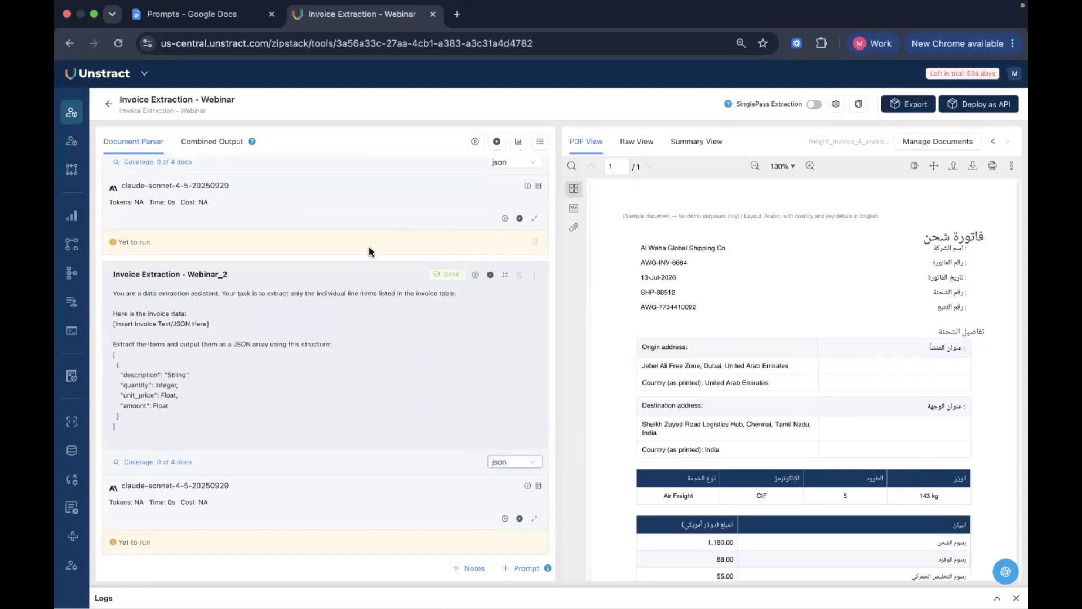
scroll(378, 265, "up", 4)
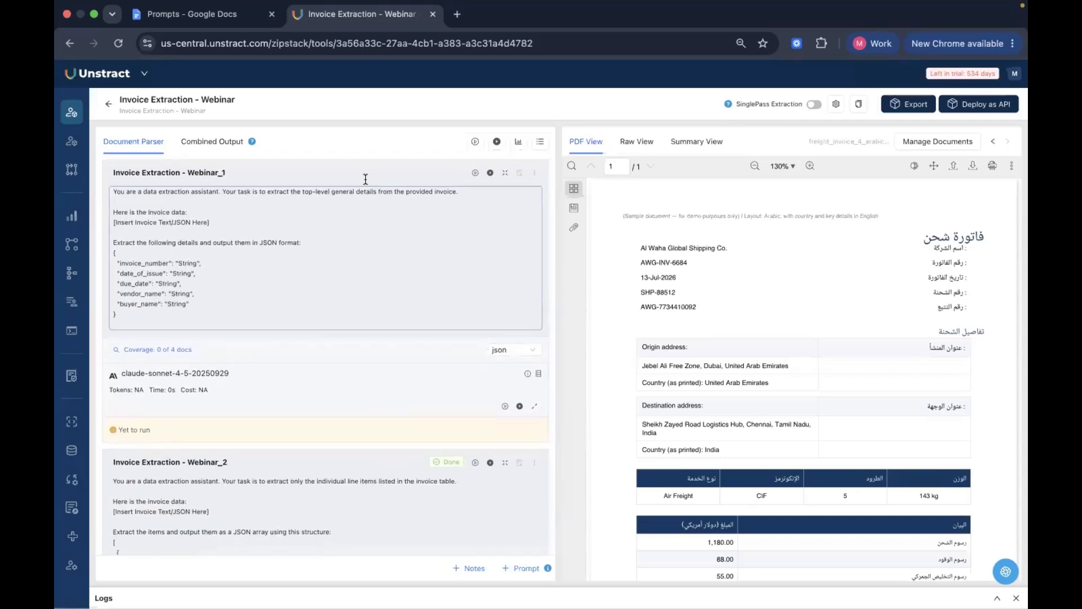
left_click(496, 141)
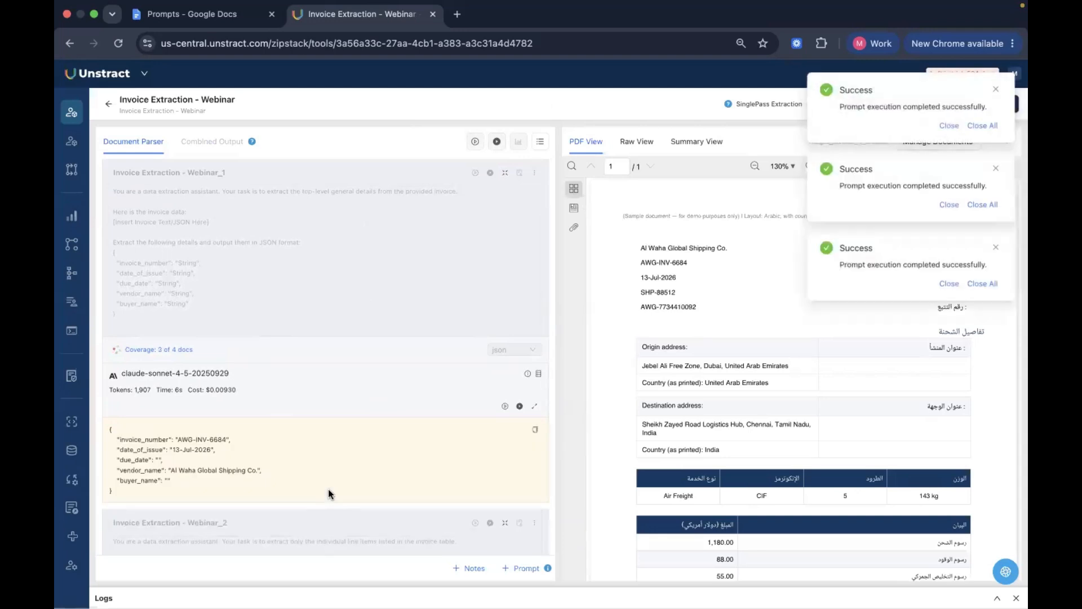
Dismiss the notifications and review the JSON outputs of both prompts, checking the date_of_issue and due_date fields of the invoice
left_click(984, 126)
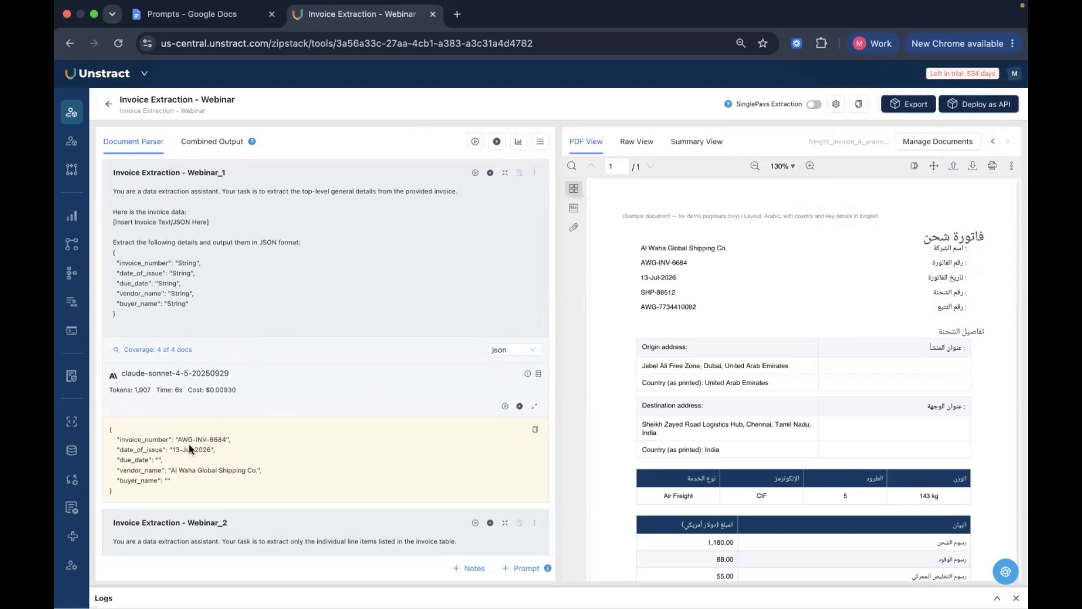
scroll(426, 525, "down", 1)
scroll(425, 525, "down", 6)
scroll(426, 525, "up", 1)
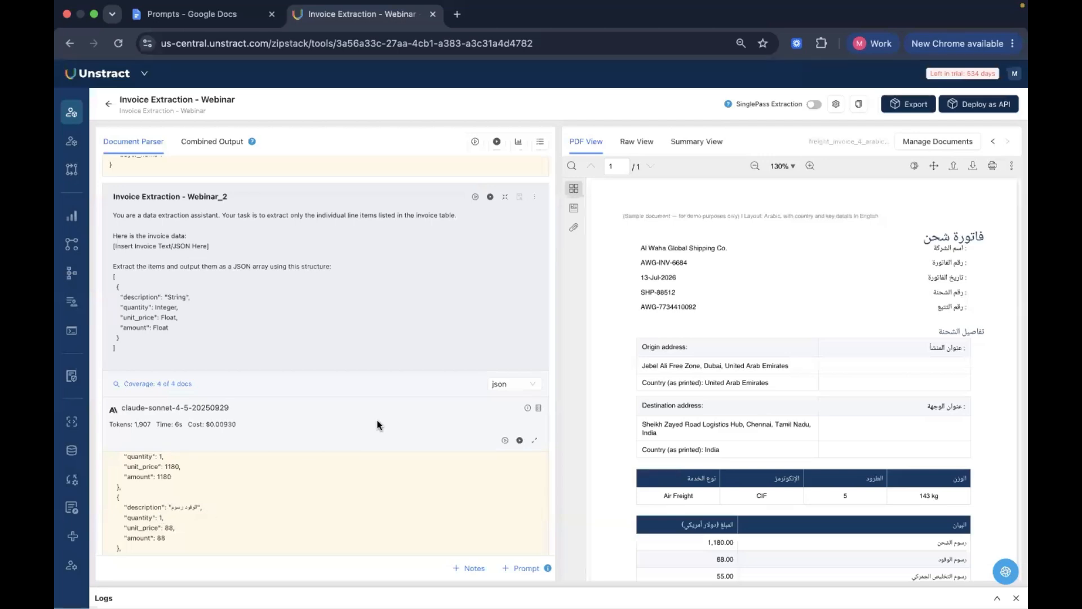
scroll(377, 420, "up", 7)
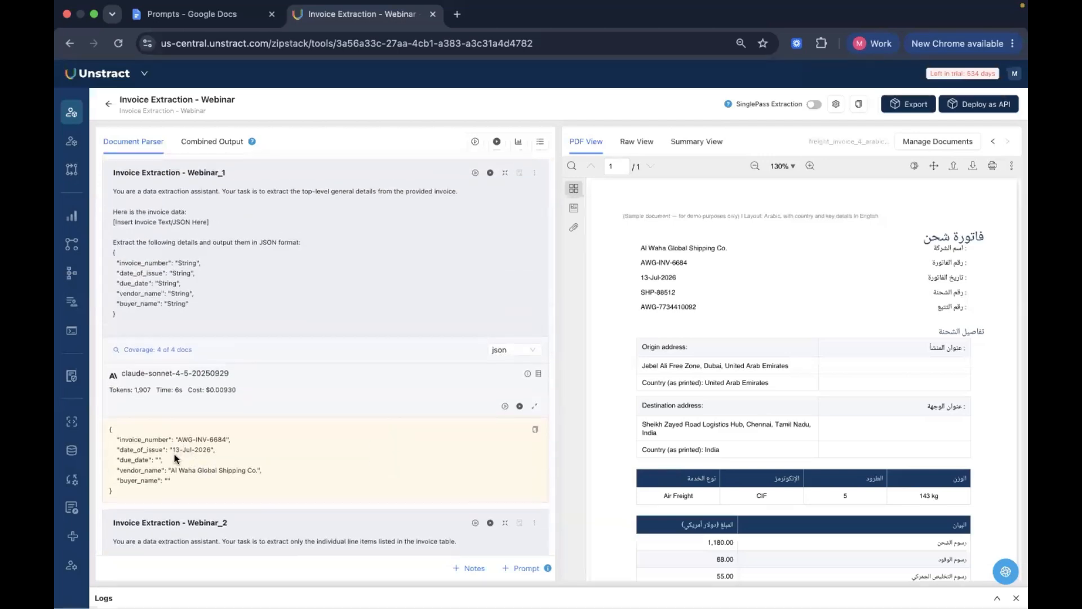
left_click_drag(173, 448, 220, 451)
left_click(215, 447)
left_click_drag(118, 448, 198, 458)
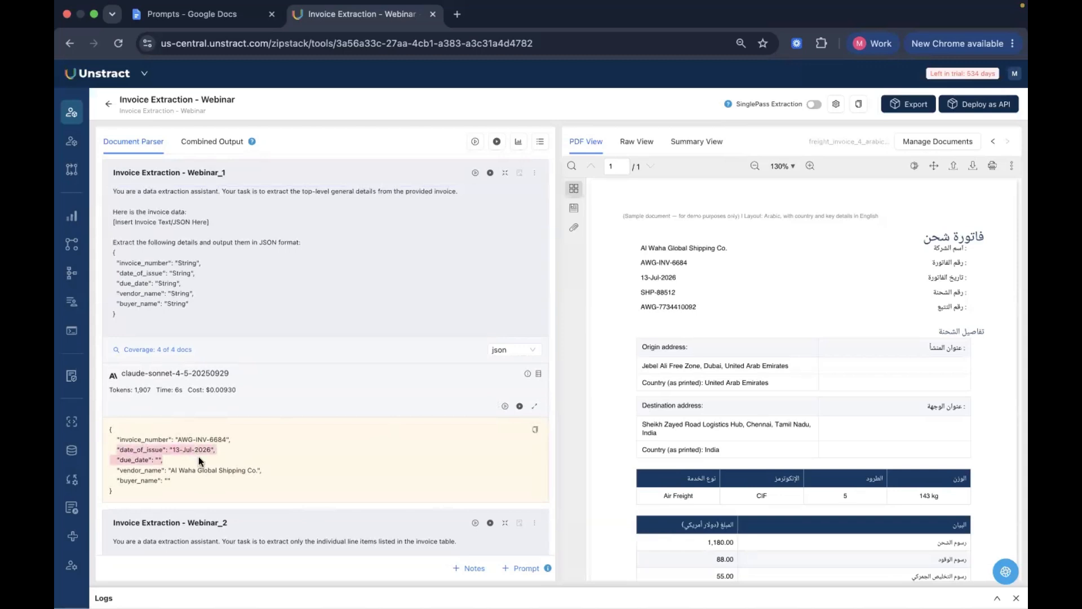
left_click(396, 388)
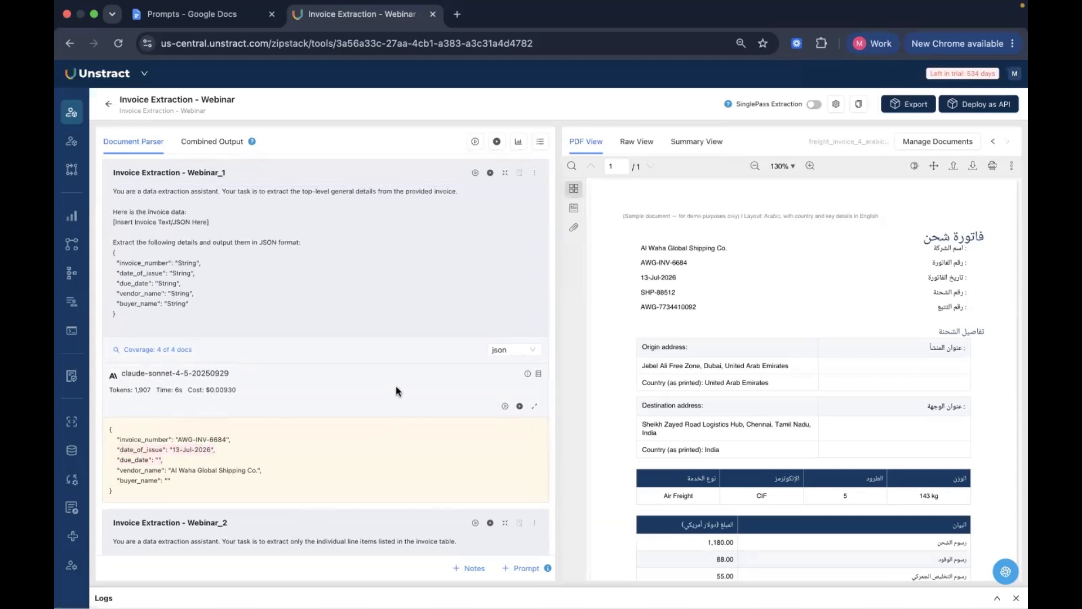
Open the lookup configuration for the Invoice Extraction - Webinar_1 prompt
left_click(539, 178)
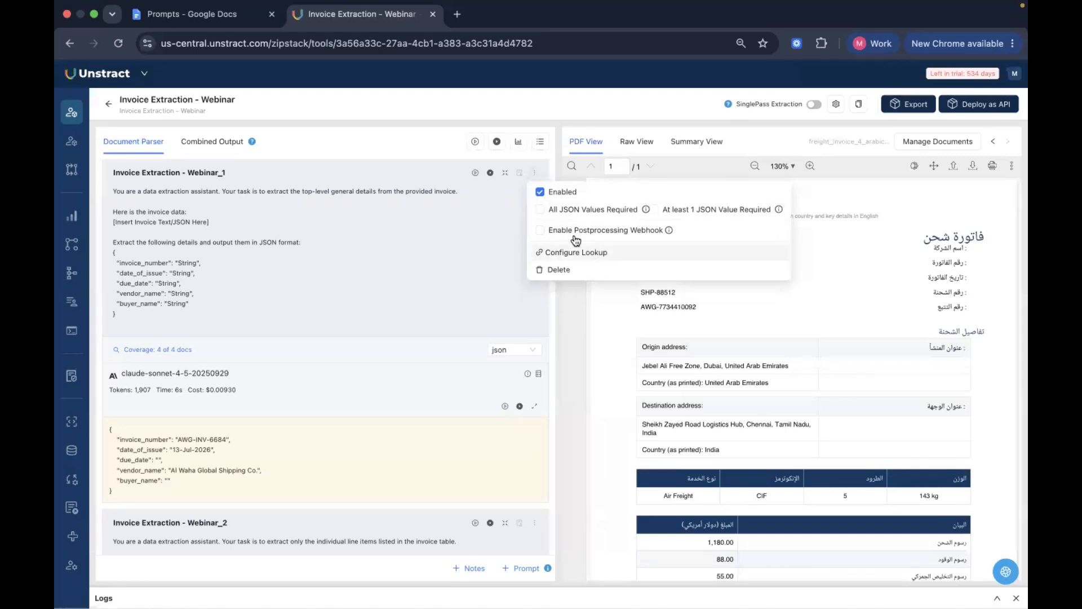
left_click(628, 257)
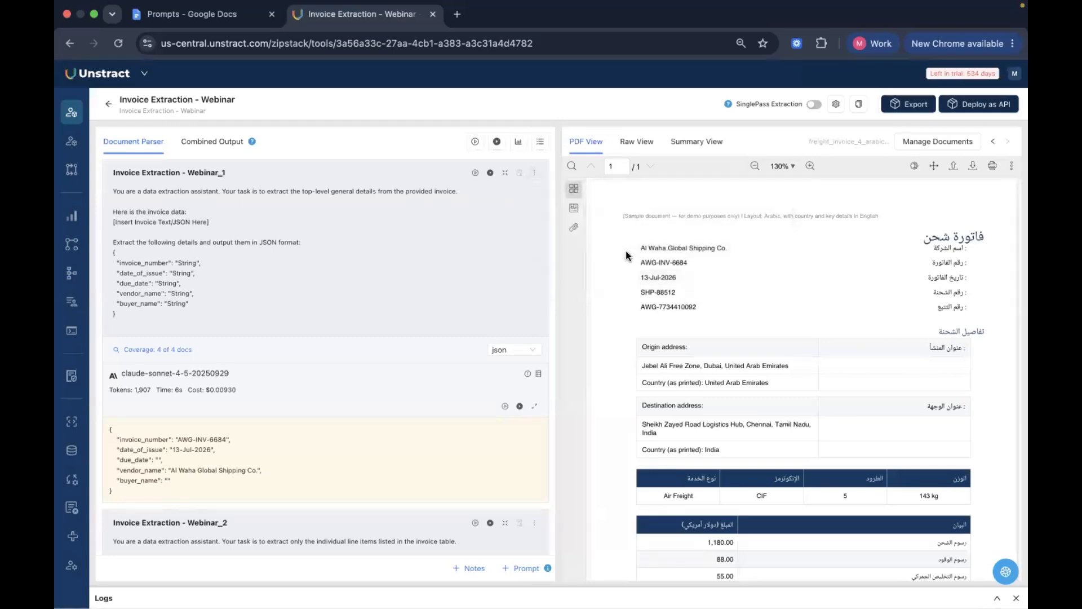
left_click(535, 173)
left_click(555, 254)
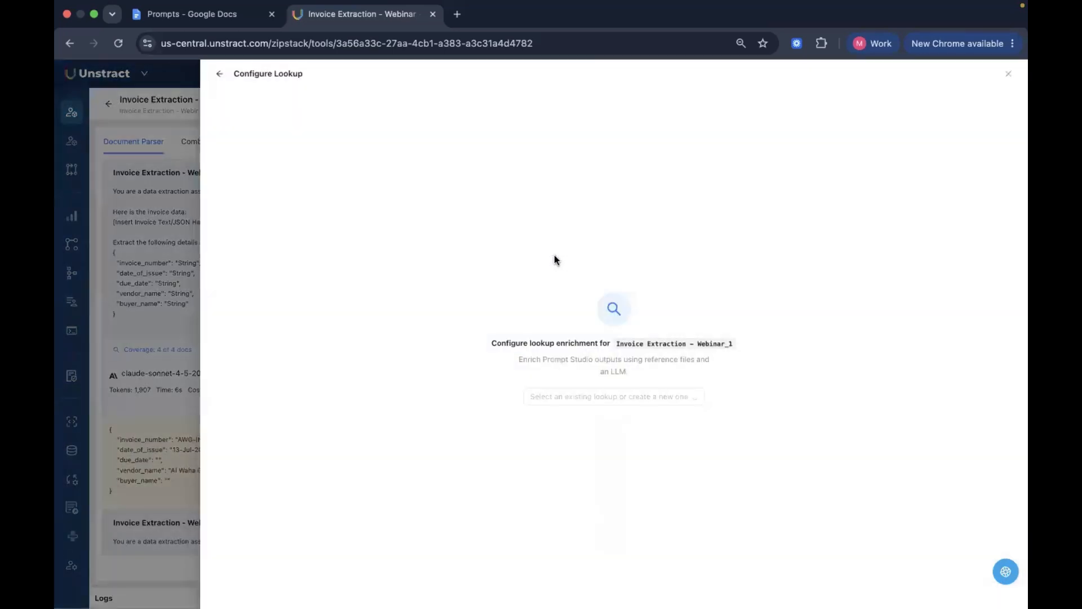
Create a new lookup named Date Formatting - Webinar, using the same text as its description
left_click(652, 398)
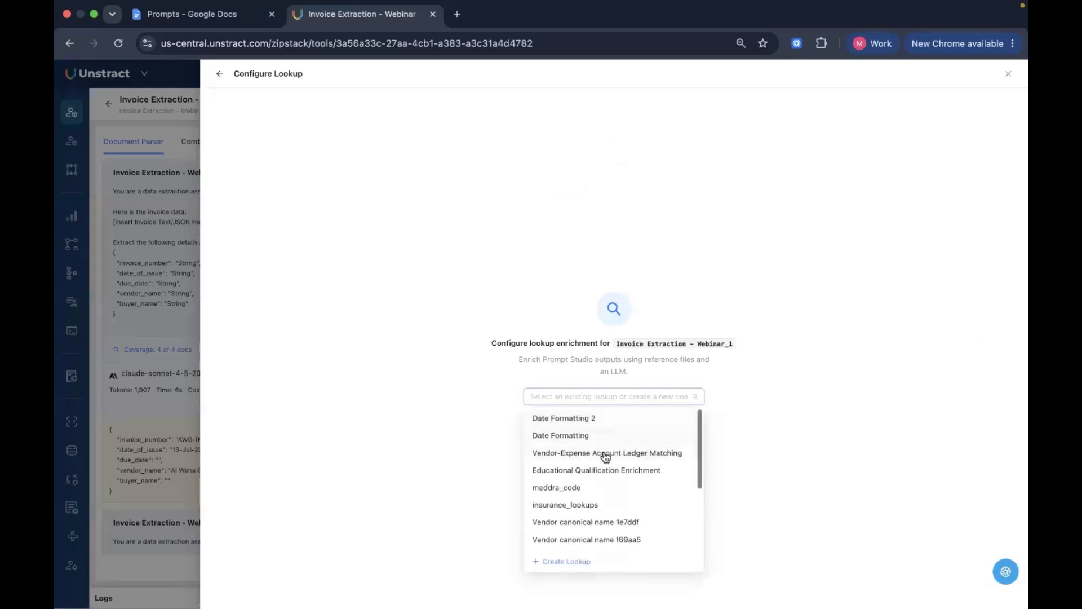
scroll(639, 513, "down", 5)
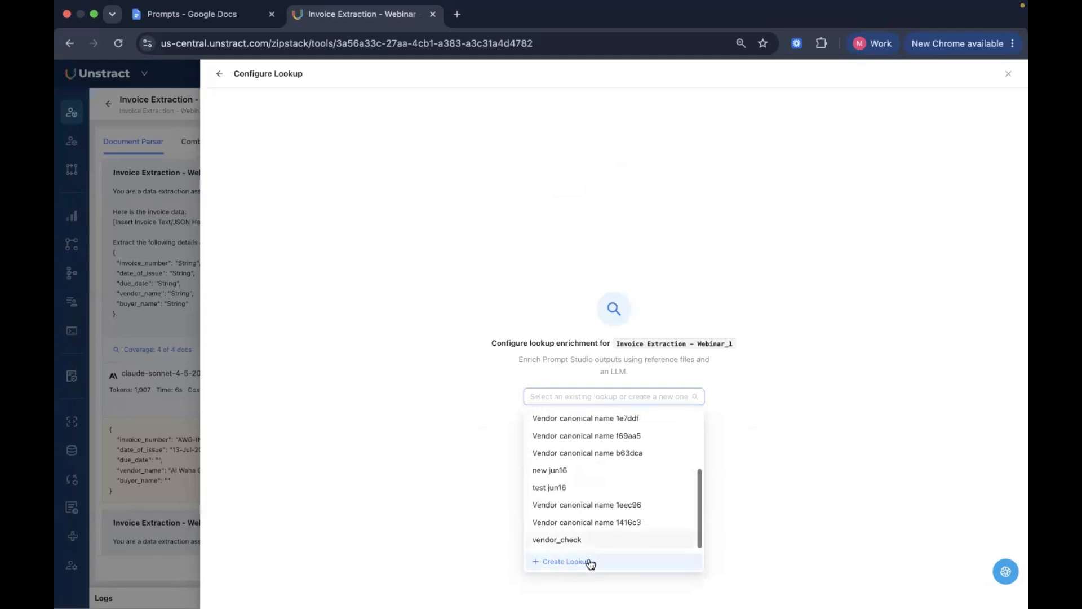
left_click(611, 560)
left_click(556, 308)
type("Date")
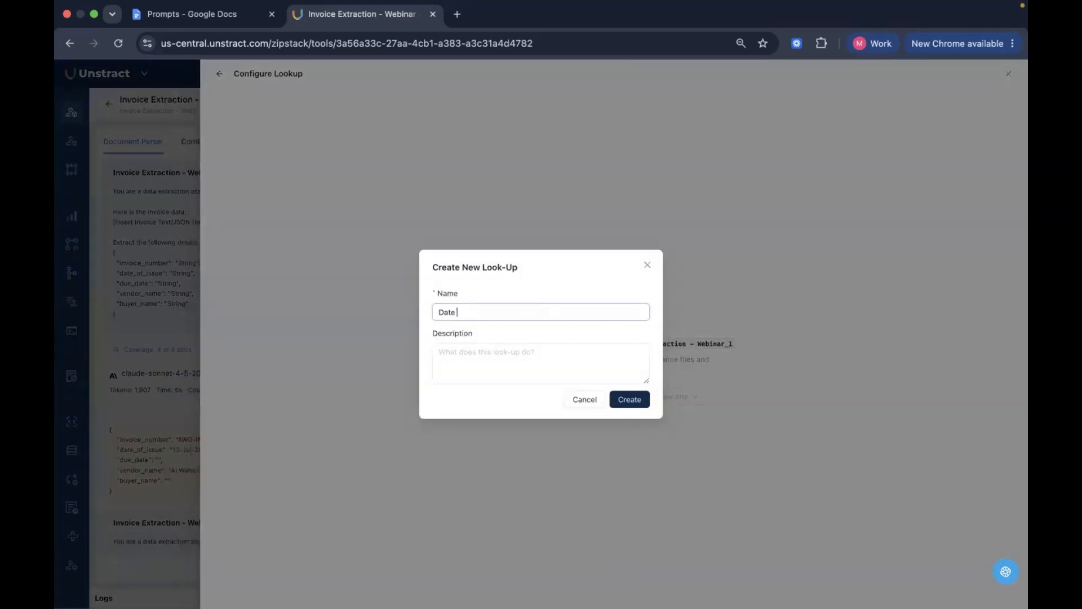
type(" Formatting - We")
triple_click(571, 309)
key("super+c")
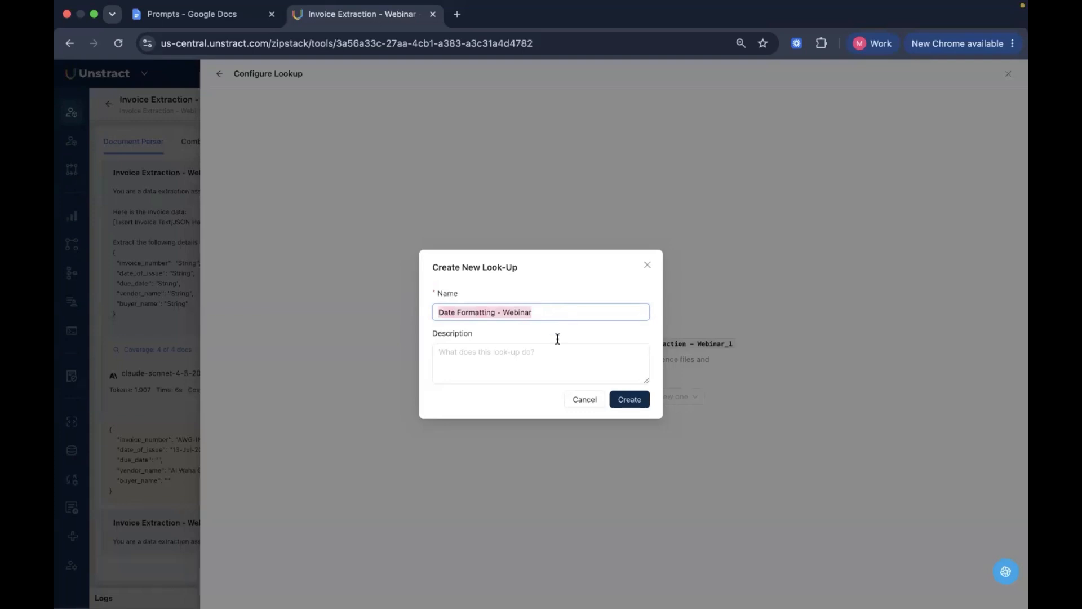
left_click(546, 356)
key("super+v")
left_click(626, 398)
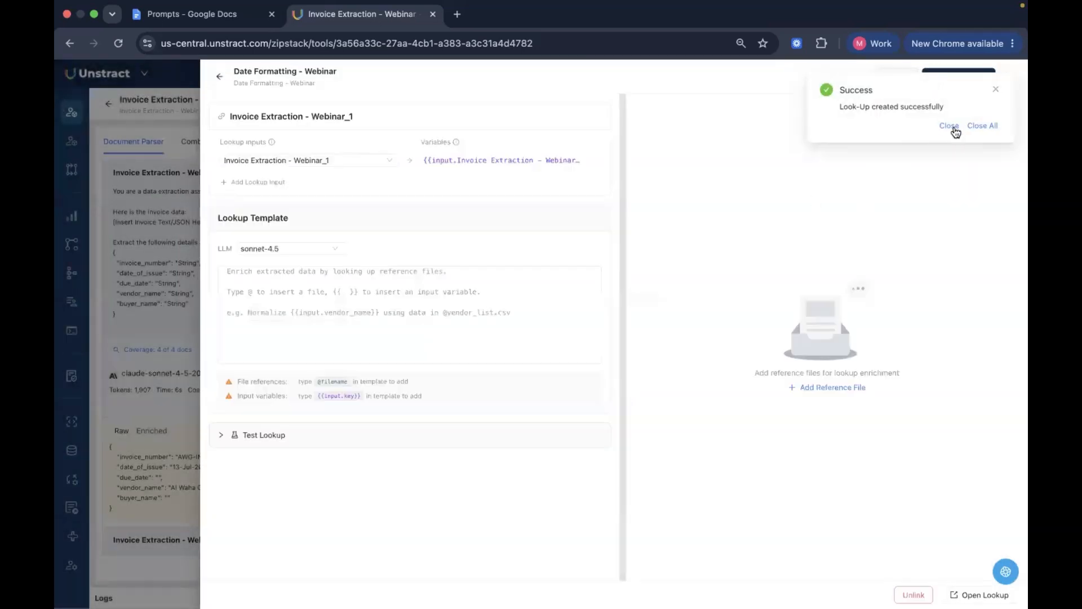
left_click(949, 126)
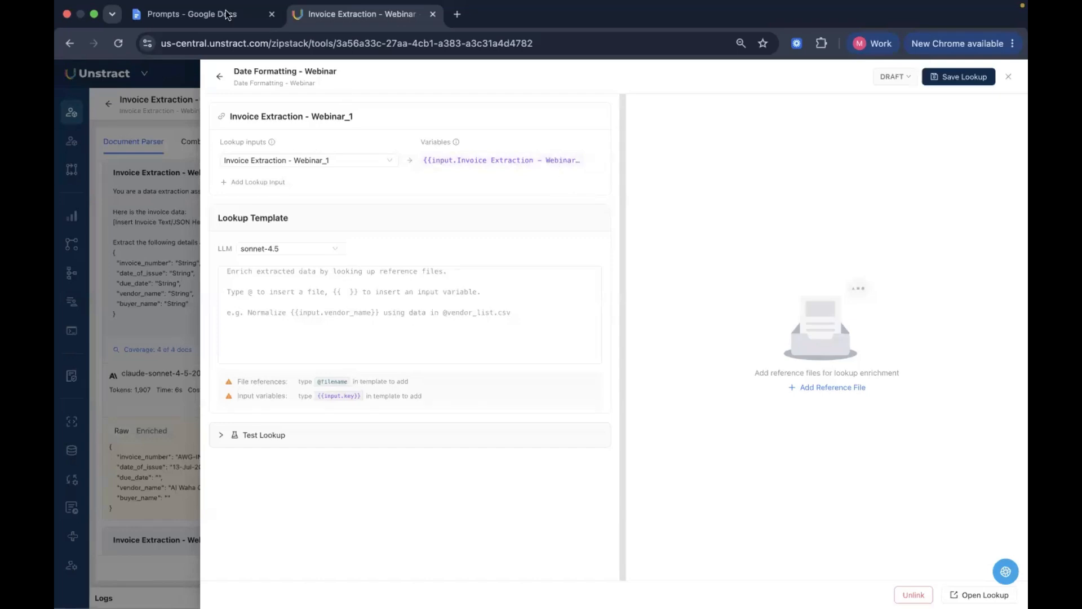
Fill the lookup template with the Lookup Prompt text copied from the Prompts document in Google Docs
left_click(191, 14)
left_click(482, 365)
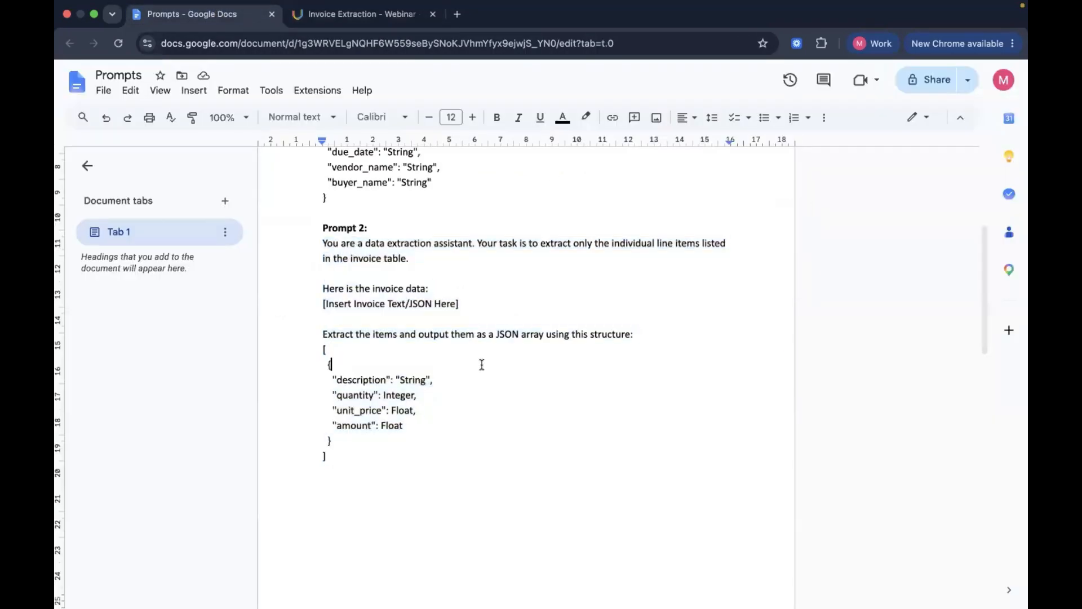
scroll(480, 363, "down", 10)
left_click_drag(321, 262, 655, 516)
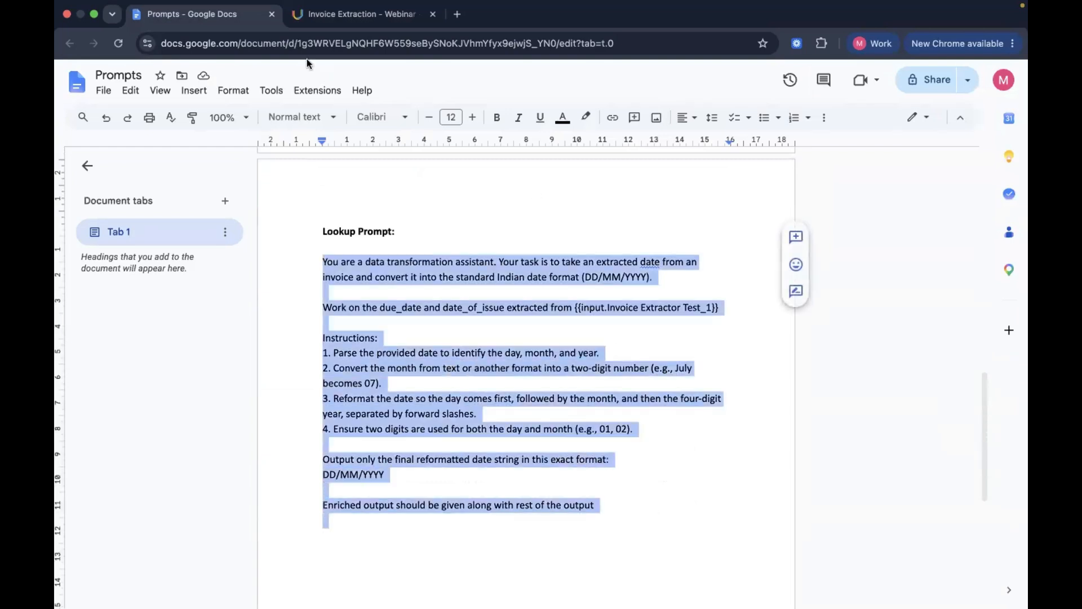
left_click(307, 21)
left_click(303, 307)
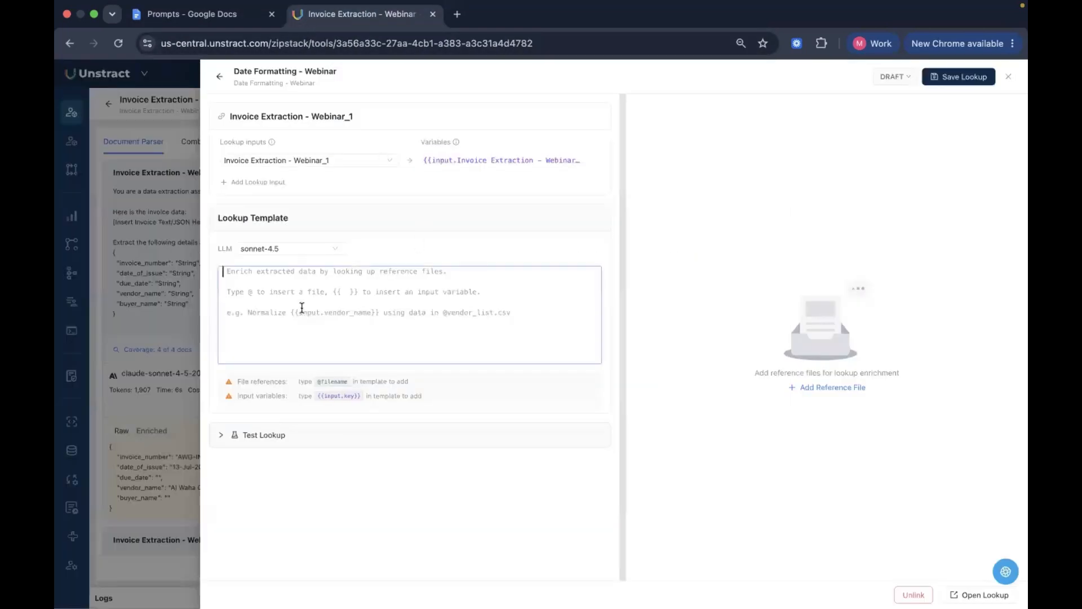
key("super+v")
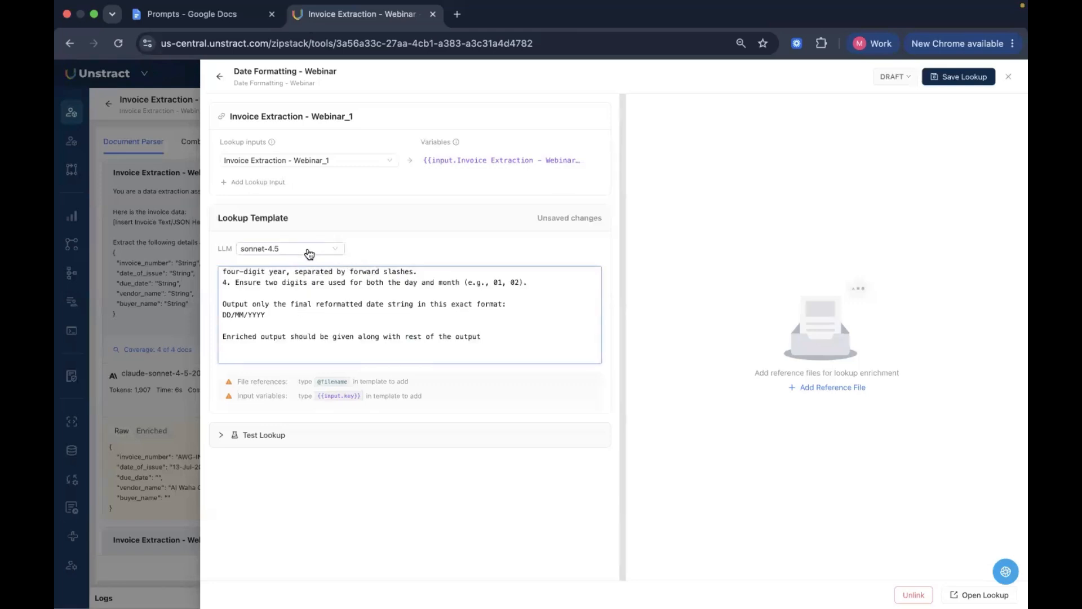
Set the lookup template's LLM to Claude Sonnet 4.5 and review its DD/MM/YYYY date conversion instructions
left_click(313, 252)
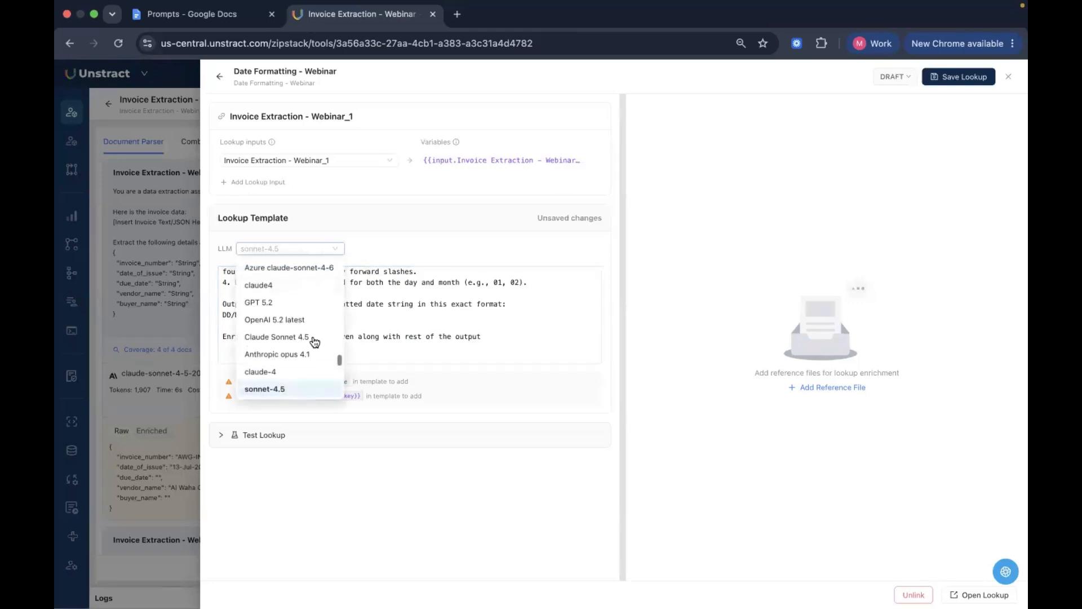
left_click(312, 338)
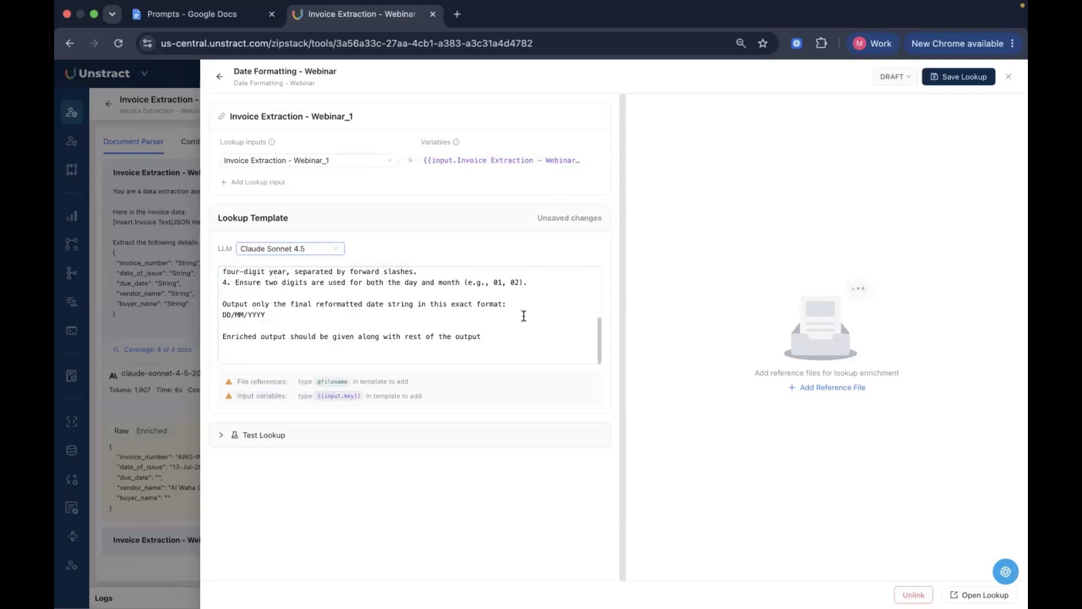
scroll(523, 315, "up", 5)
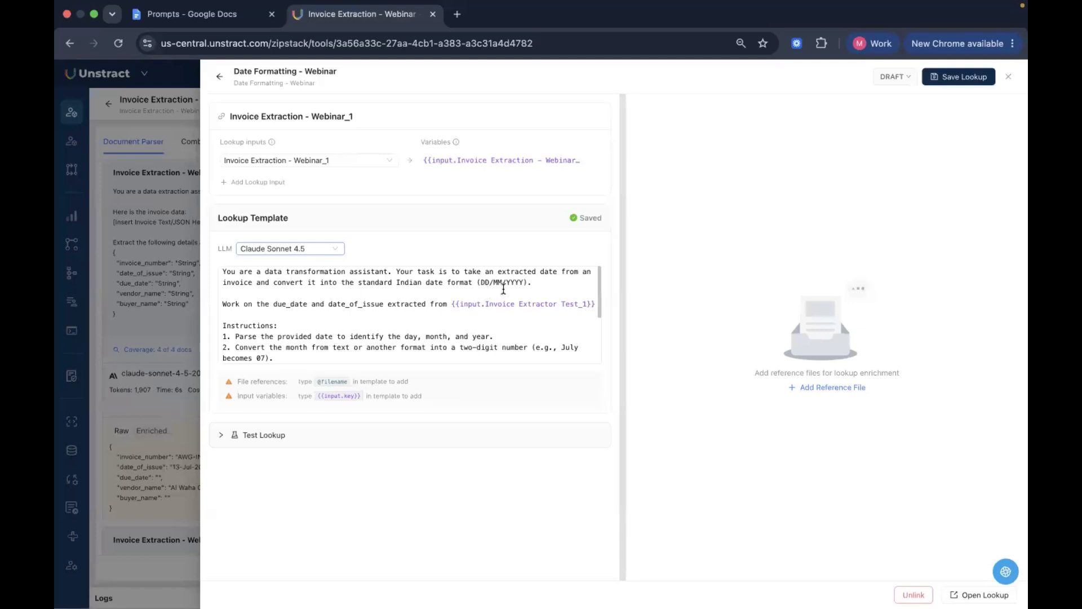
scroll(509, 322, "down", 1)
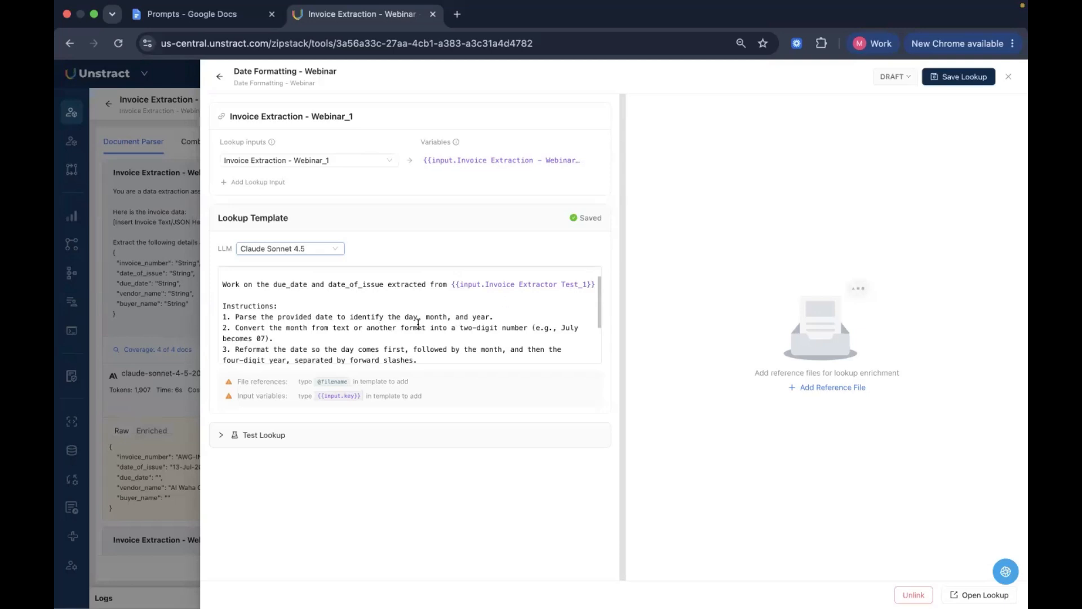
scroll(402, 333, "down", 3)
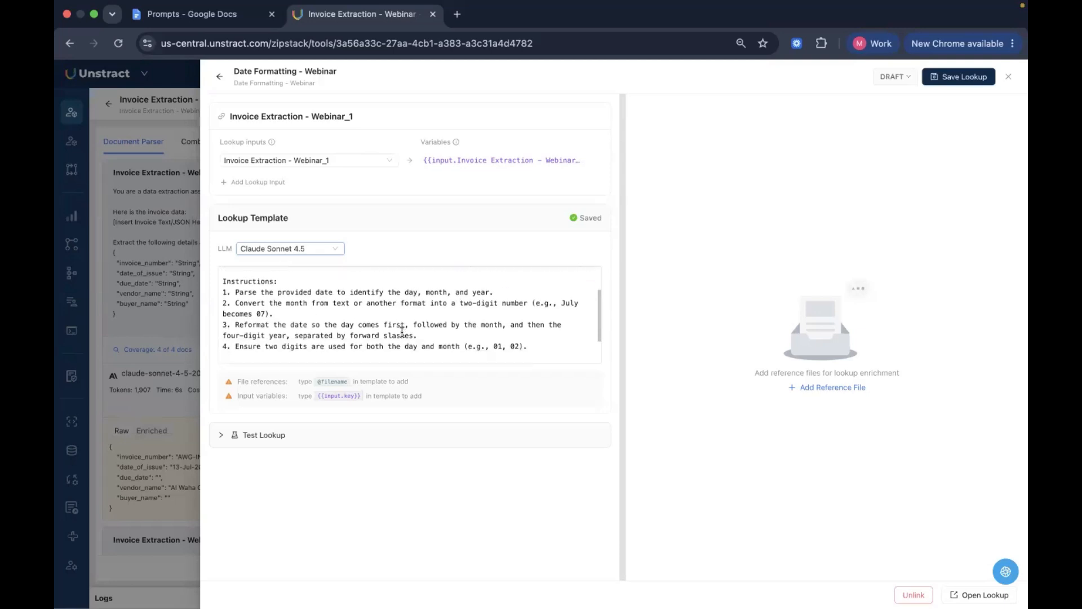
scroll(253, 296, "up", 2)
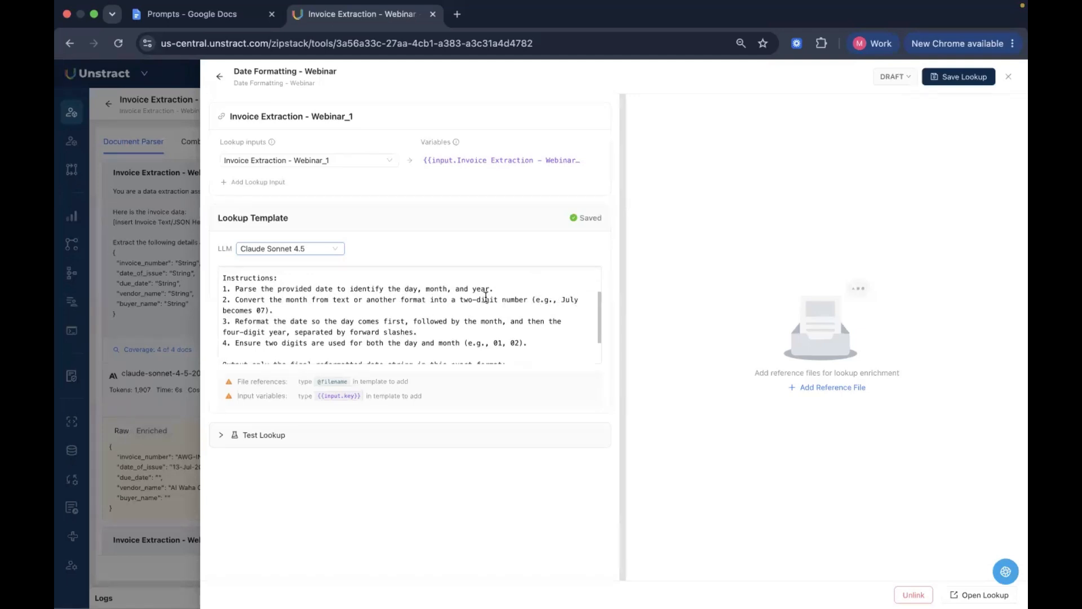
scroll(351, 322, "down", 1)
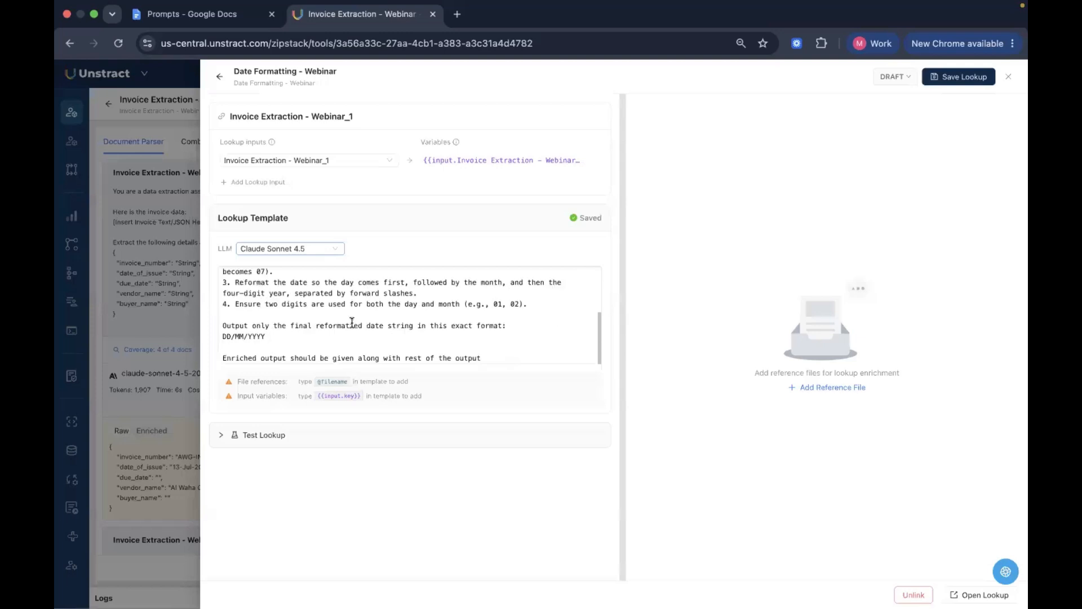
left_click_drag(223, 337, 277, 340)
double_click(277, 341)
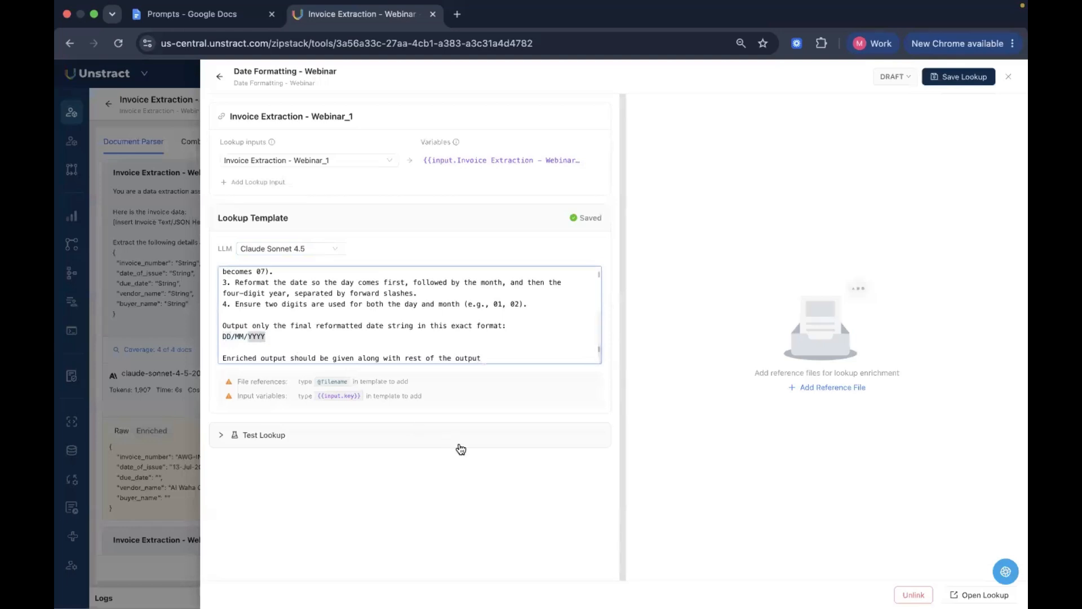
Run a test of the date formatting lookup and read through its result
left_click(461, 447)
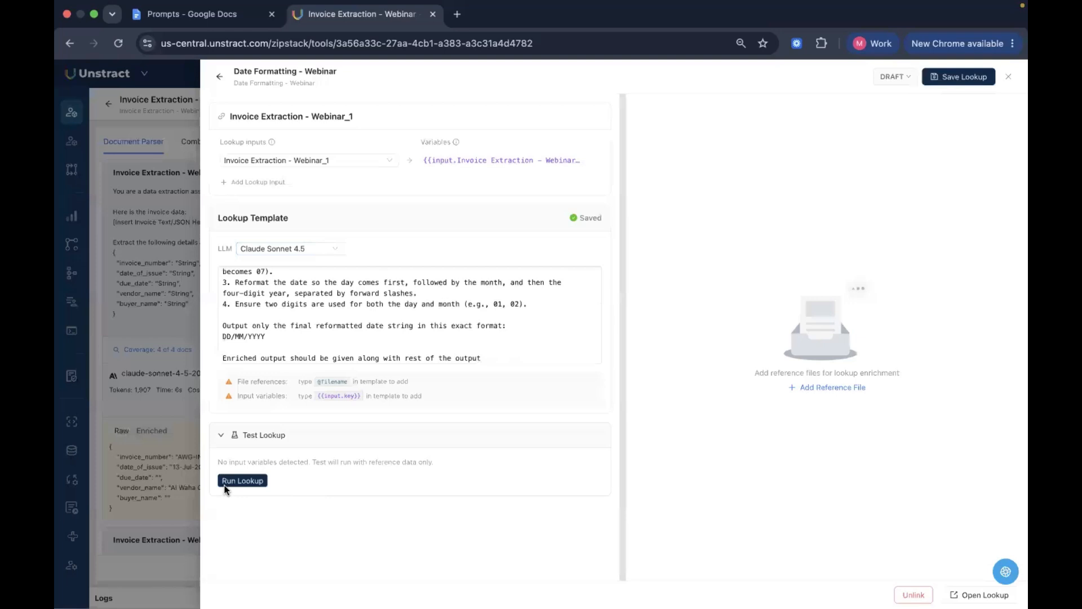
left_click(230, 484)
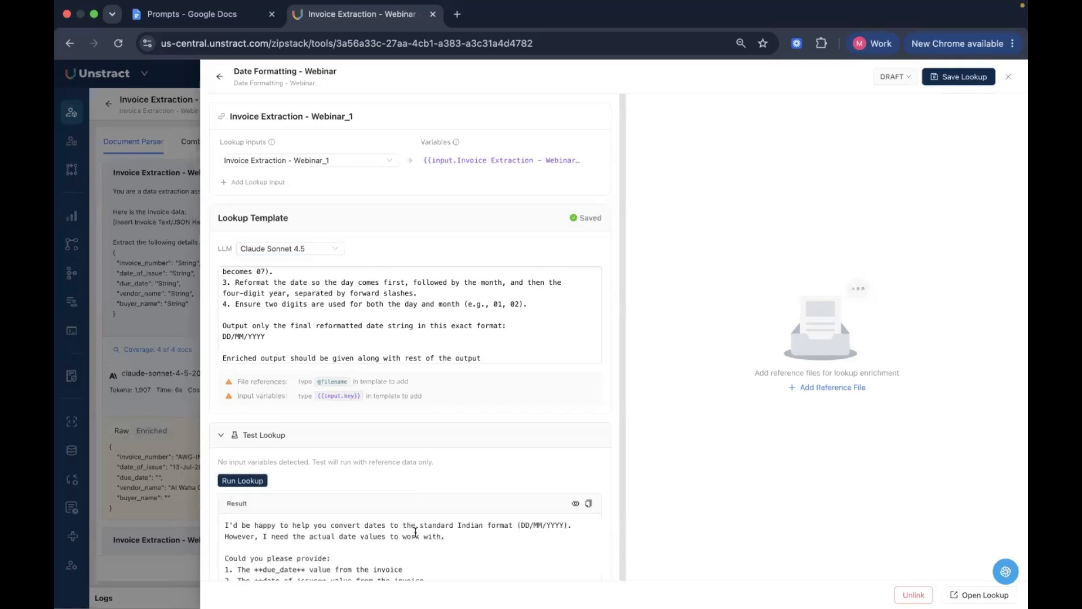
scroll(415, 533, "down", 3)
scroll(415, 533, "up", 3)
scroll(416, 533, "down", 2)
scroll(415, 532, "down", 5)
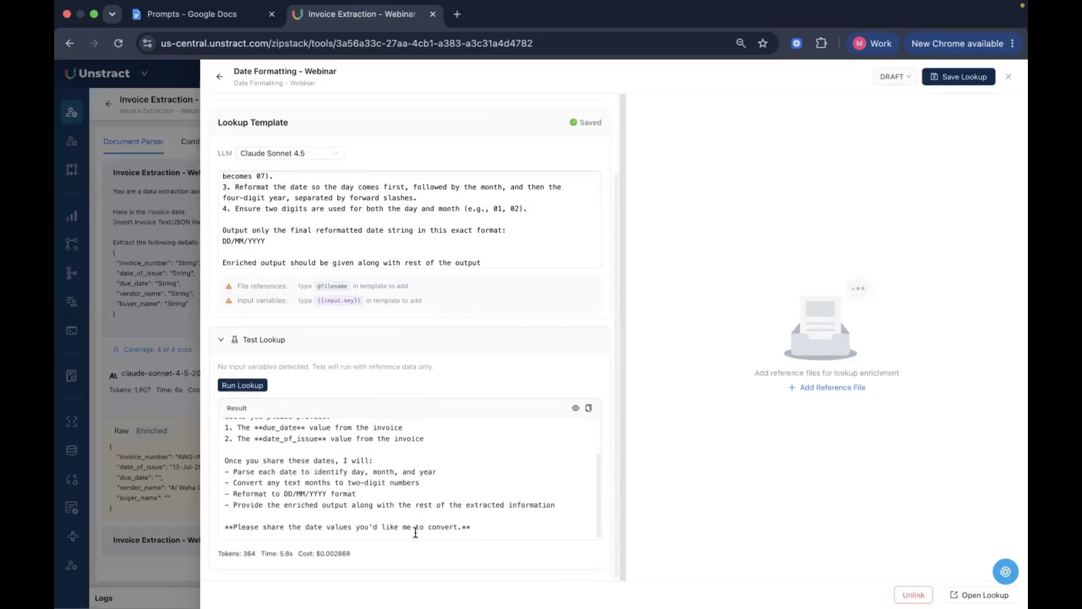
scroll(409, 480, "up", 5)
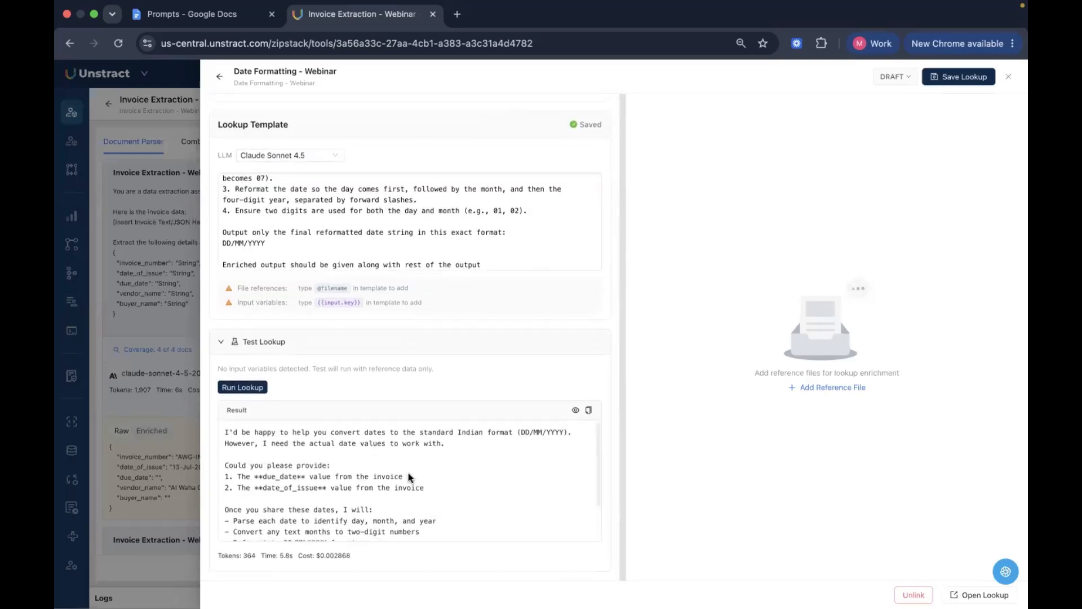
scroll(431, 538, "down", 6)
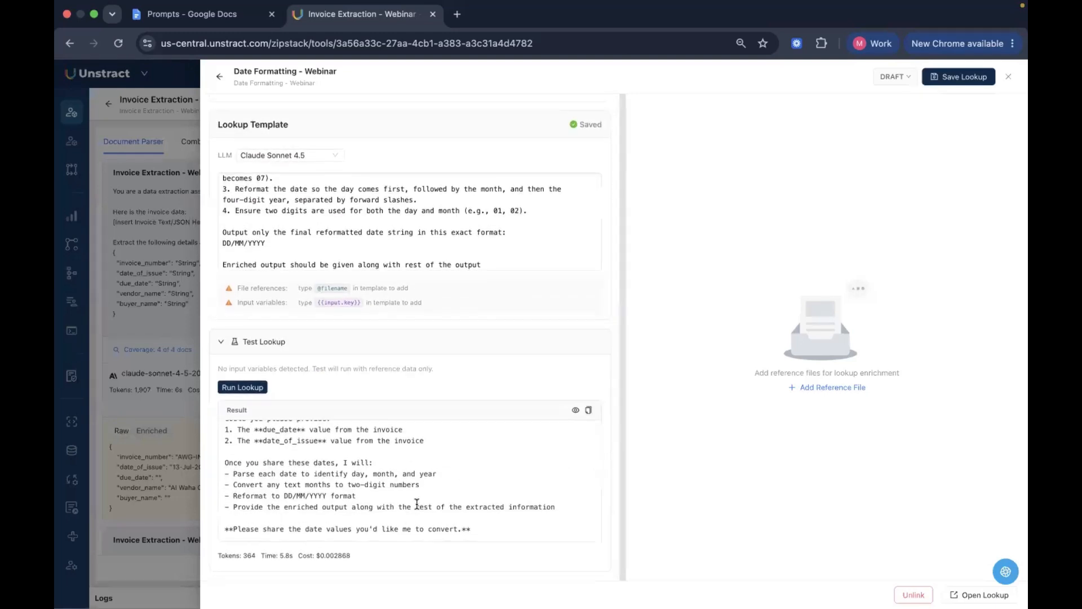
scroll(423, 496, "up", 4)
scroll(545, 434, "up", 2)
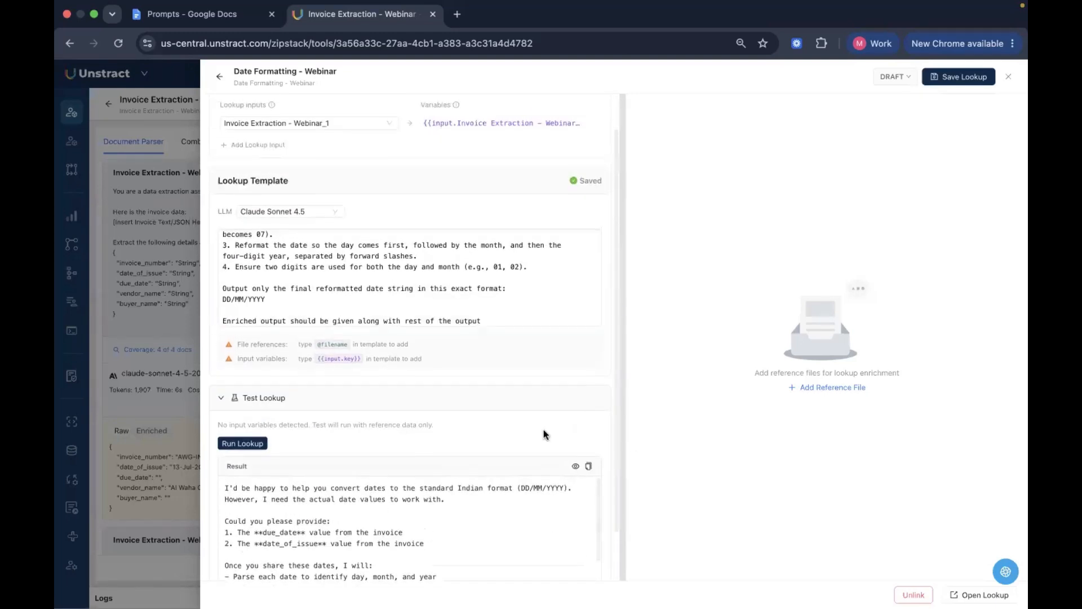
scroll(541, 435, "up", 1)
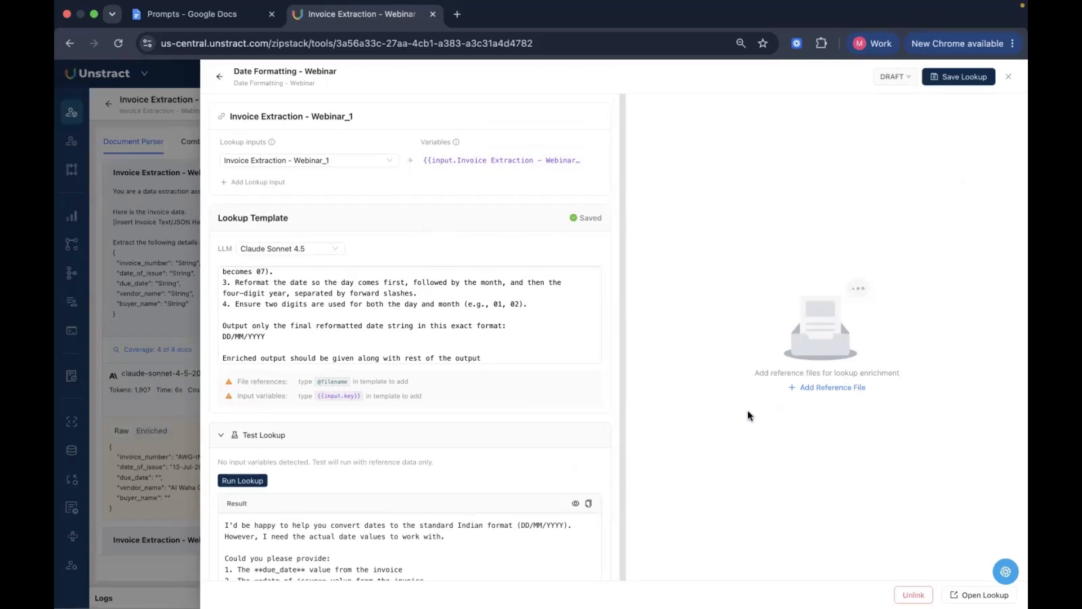
Save the Date Formatting - Webinar lookup as version 1 and dismiss the notification
scroll(540, 331, "up", 3)
scroll(541, 331, "up", 2)
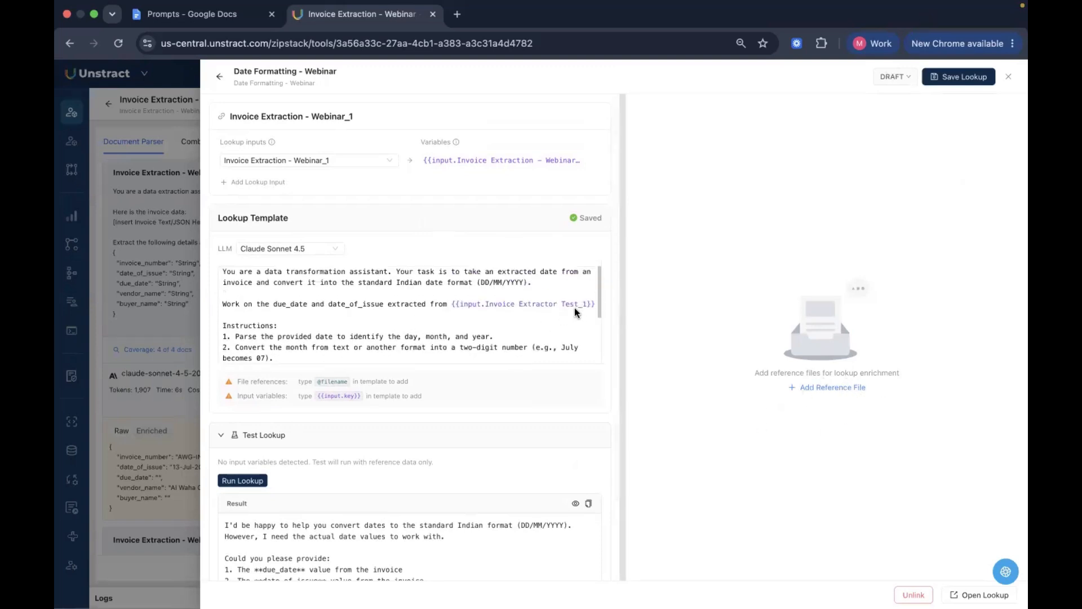
left_click(958, 77)
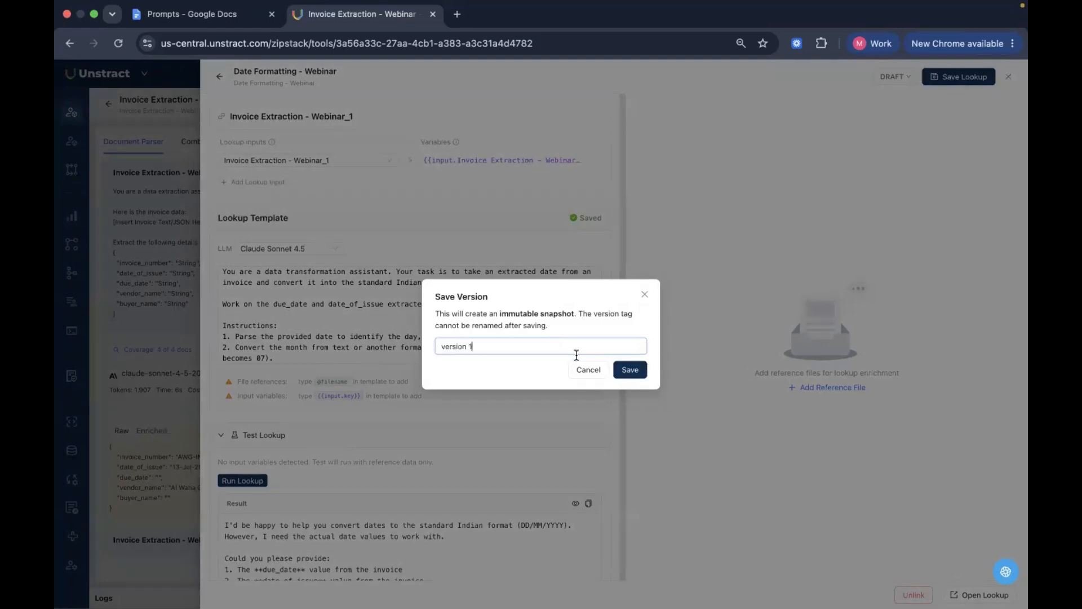
left_click(630, 370)
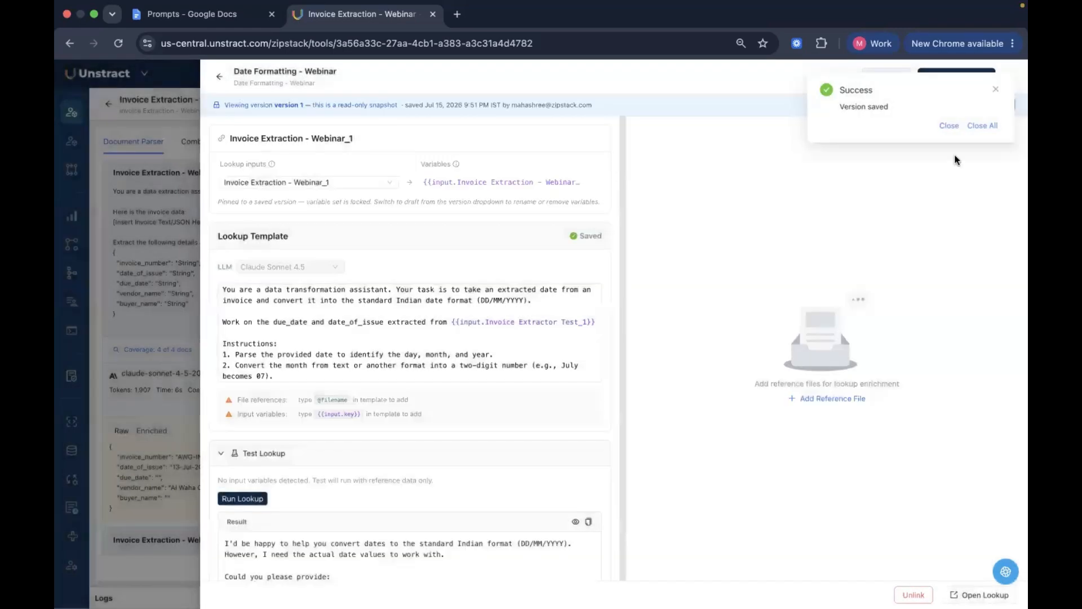
left_click(949, 126)
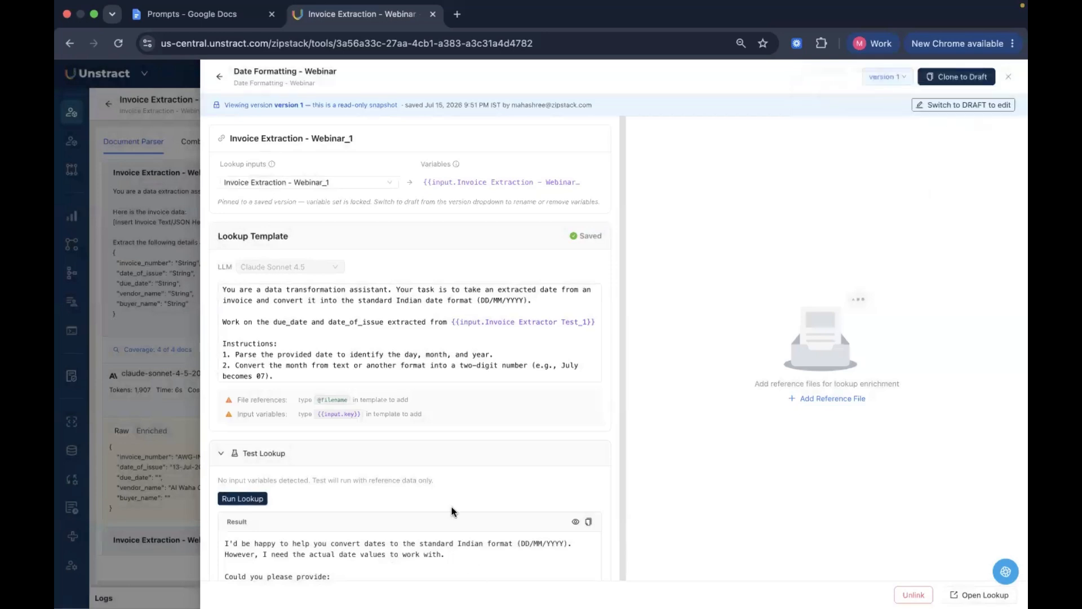
Try to remove Test_1 from the input variable in the read-only version 1 template
scroll(451, 511, "down", 5)
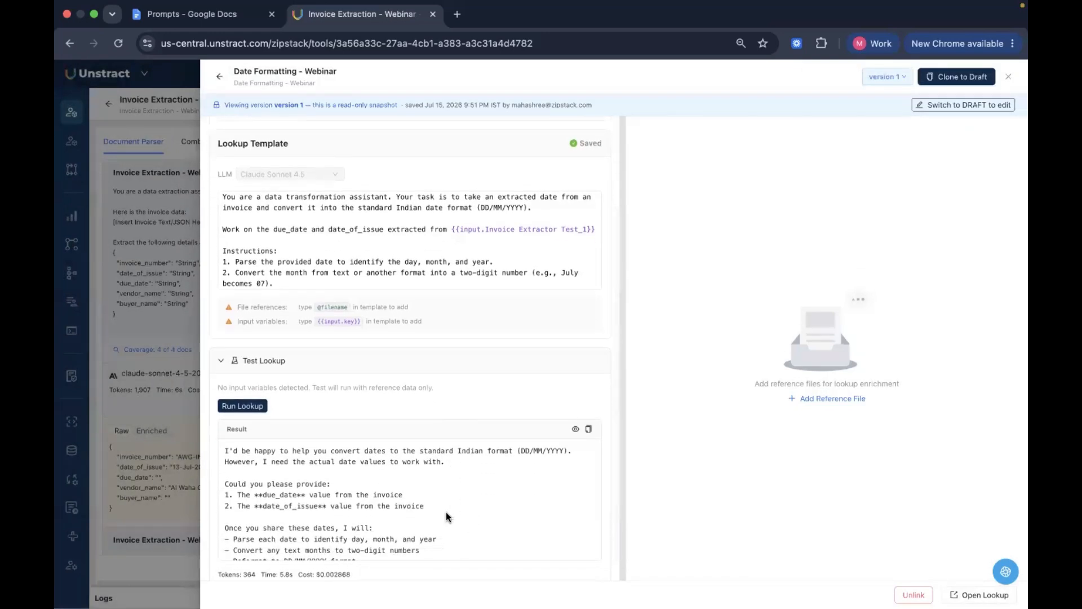
scroll(448, 516, "down", 2)
scroll(445, 513, "up", 4)
scroll(537, 343, "up", 3)
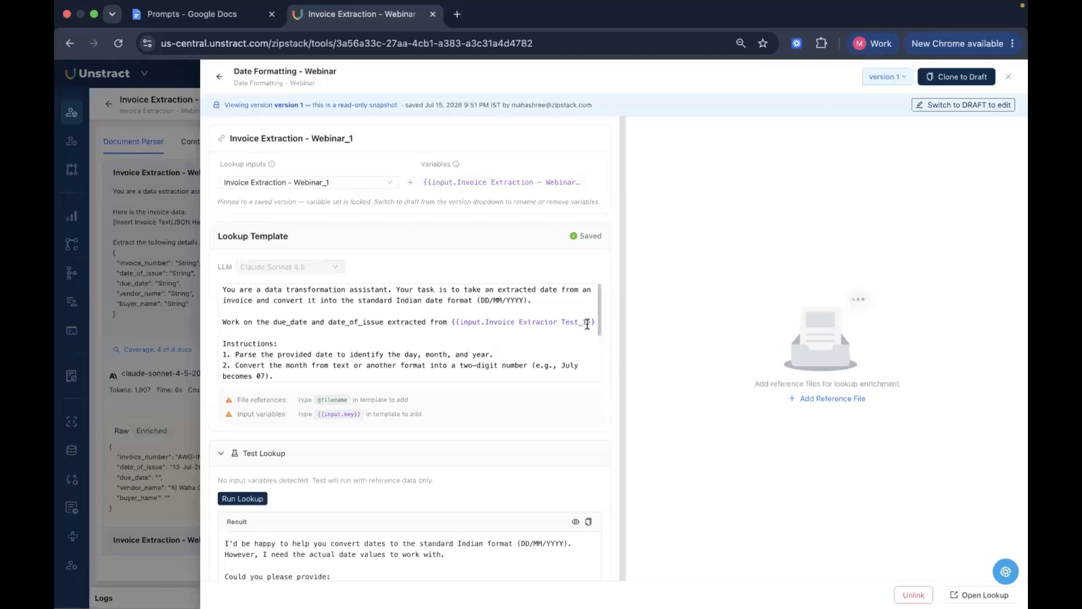
left_click_drag(586, 324, 562, 326)
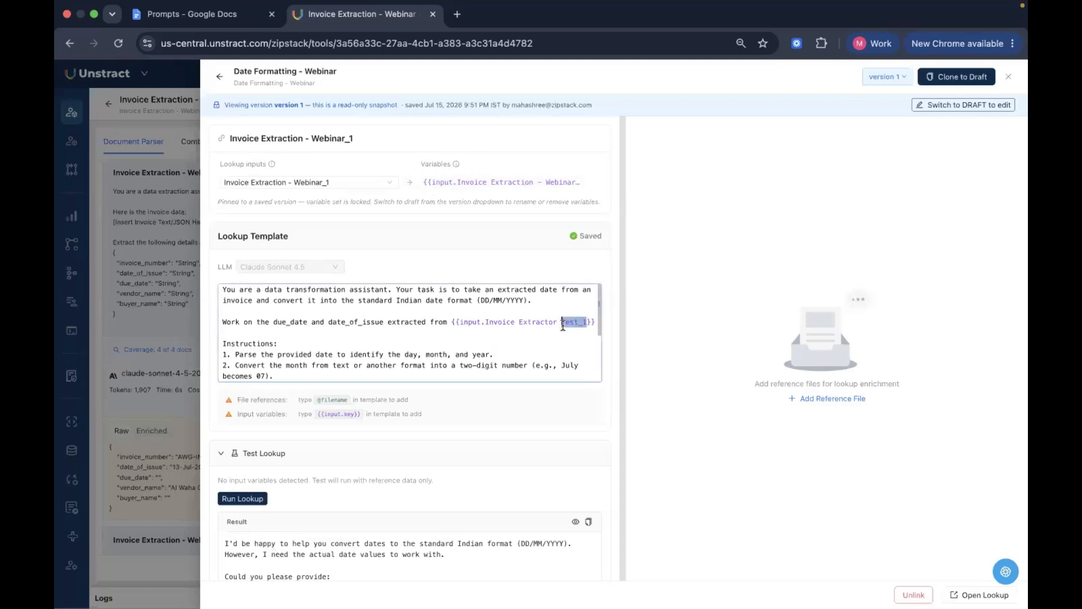
key("BackSpace")
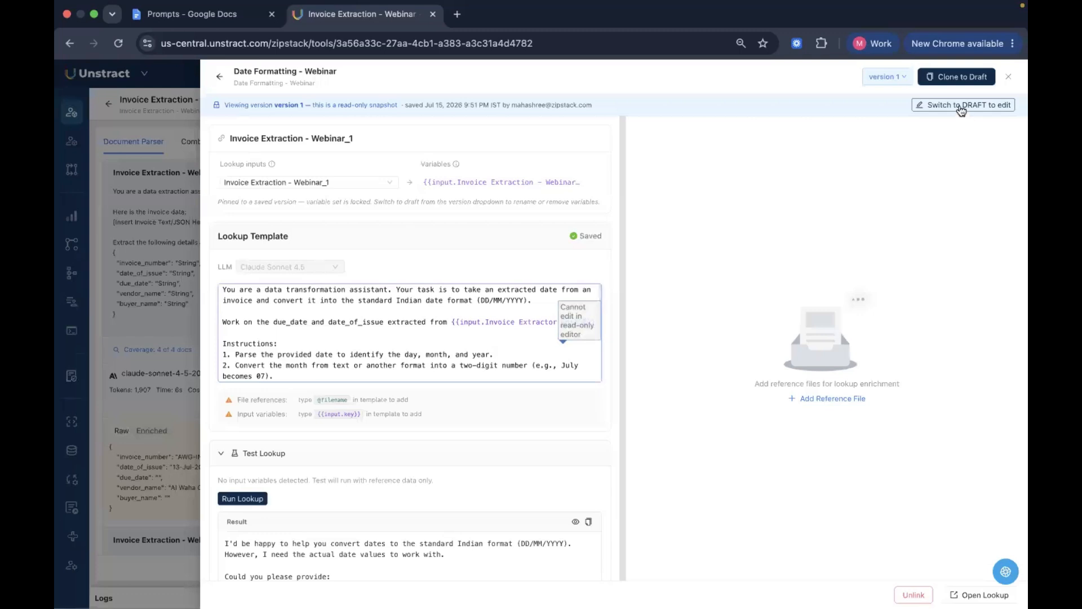
Switch the lookup to its draft and change the template's variable to {{input.Invoice Extraction - Webinar}}
left_click(962, 106)
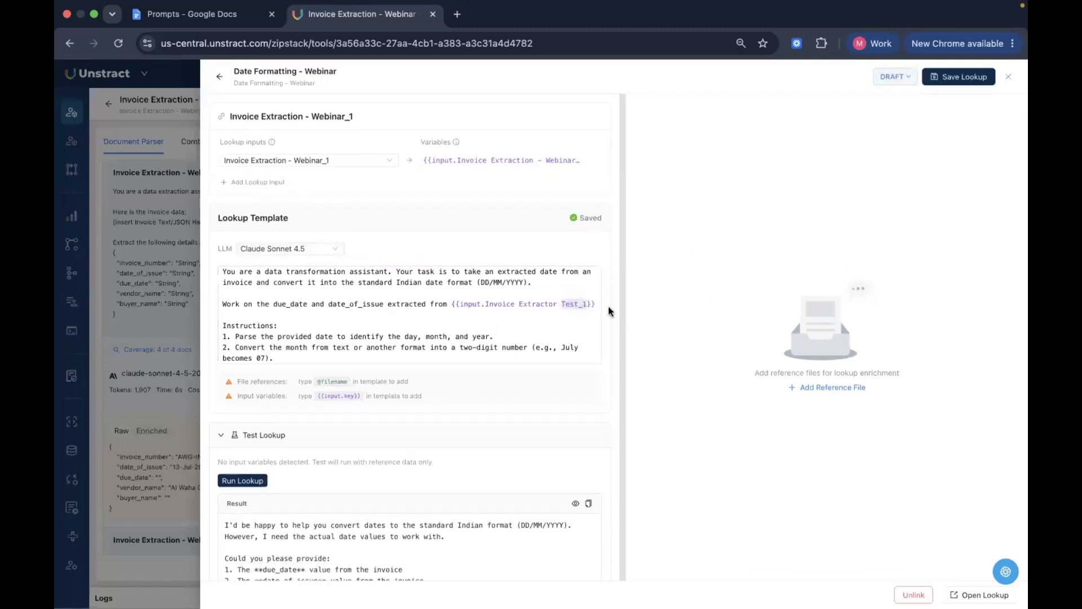
double_click(585, 304)
key("BackSpace")
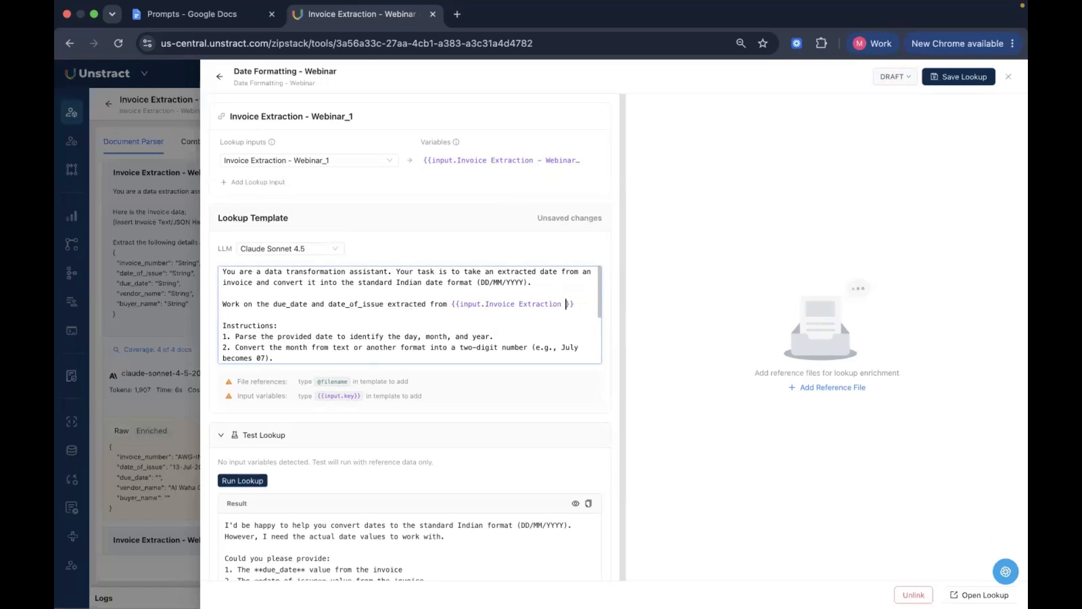
type("- Webinar")
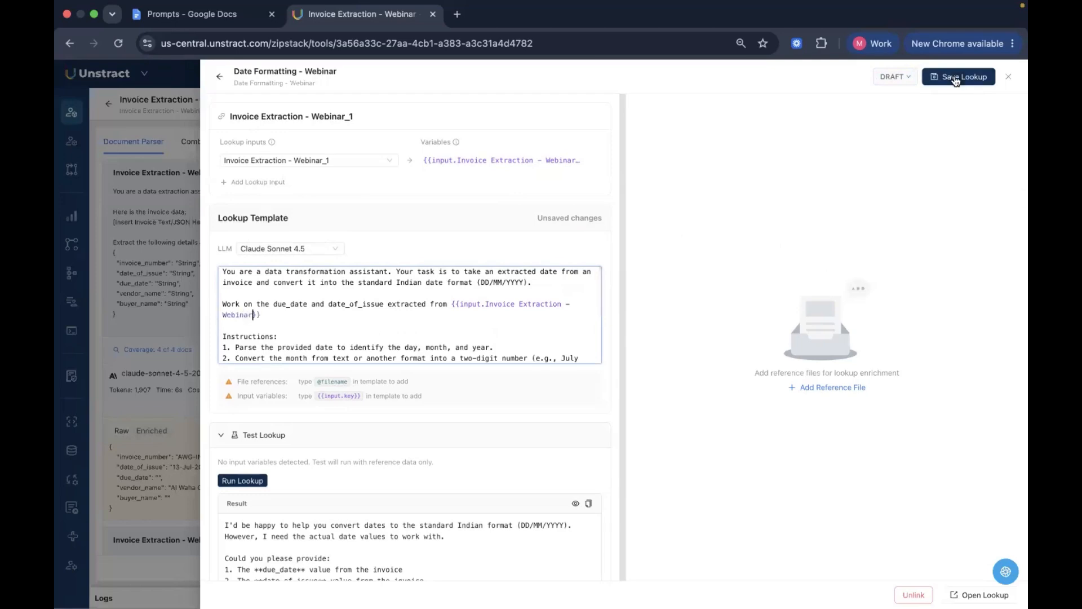
Save the edited lookup as version v2 and dismiss the notification
left_click(960, 77)
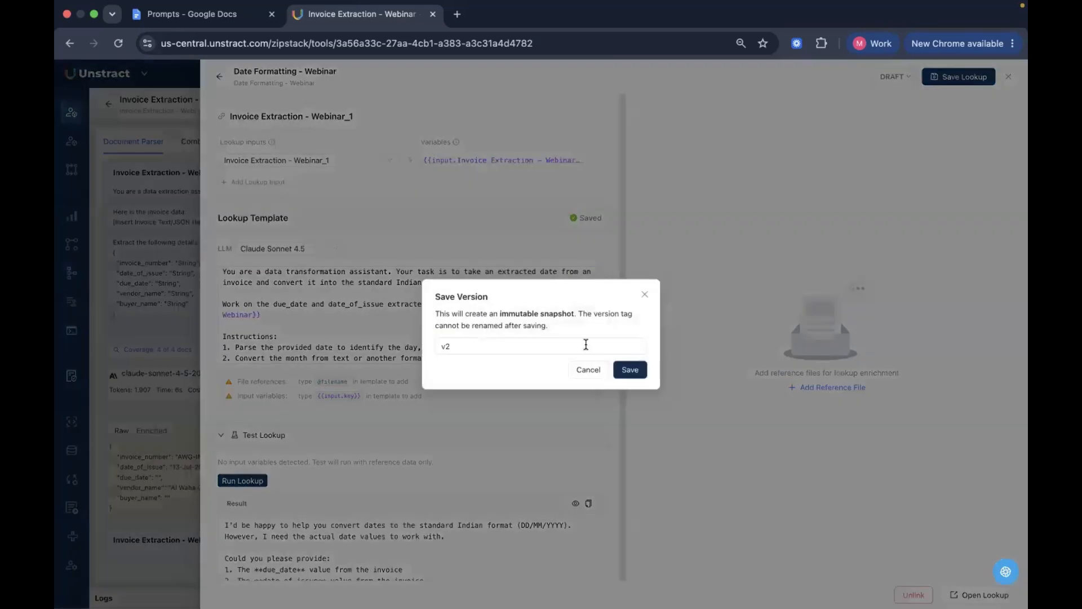
left_click(638, 375)
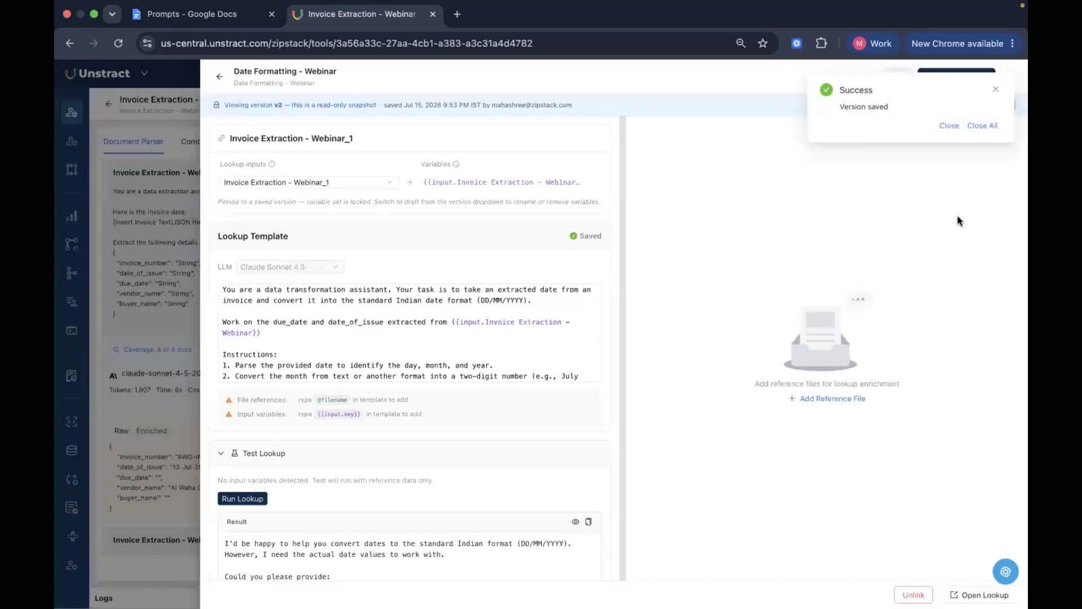
left_click(950, 125)
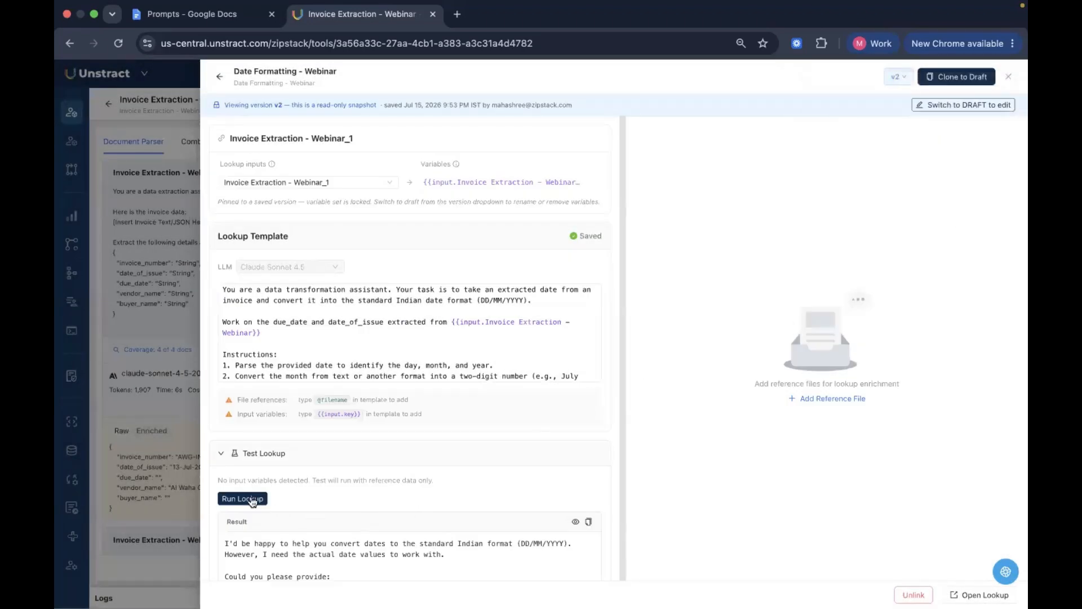
Run the test of lookup version v2, read its result, and view the list of saved versions
left_click(252, 500)
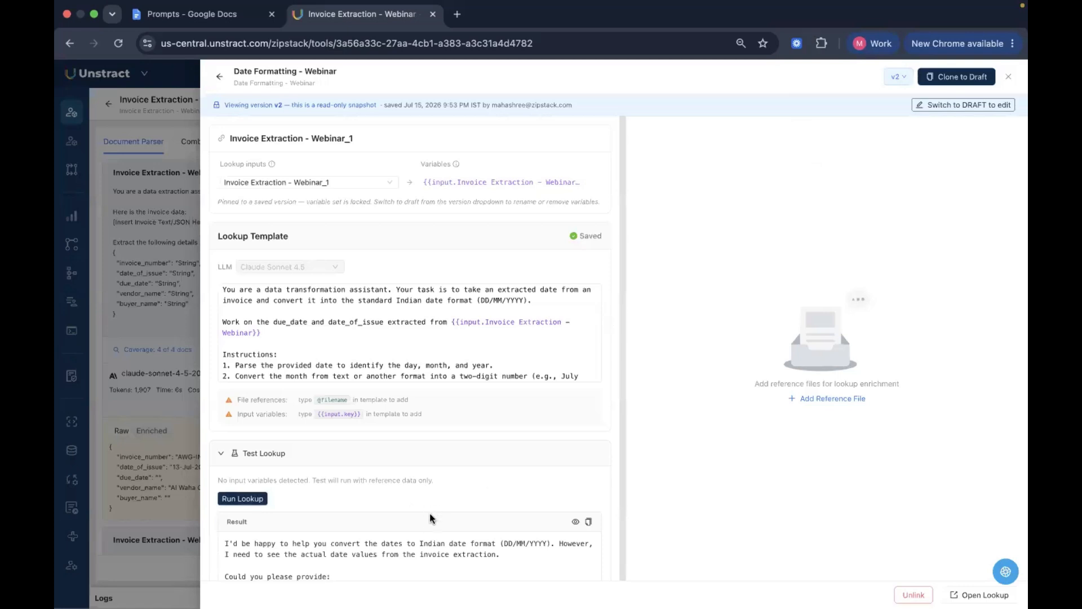
scroll(430, 518, "down", 3)
scroll(394, 483, "down", 5)
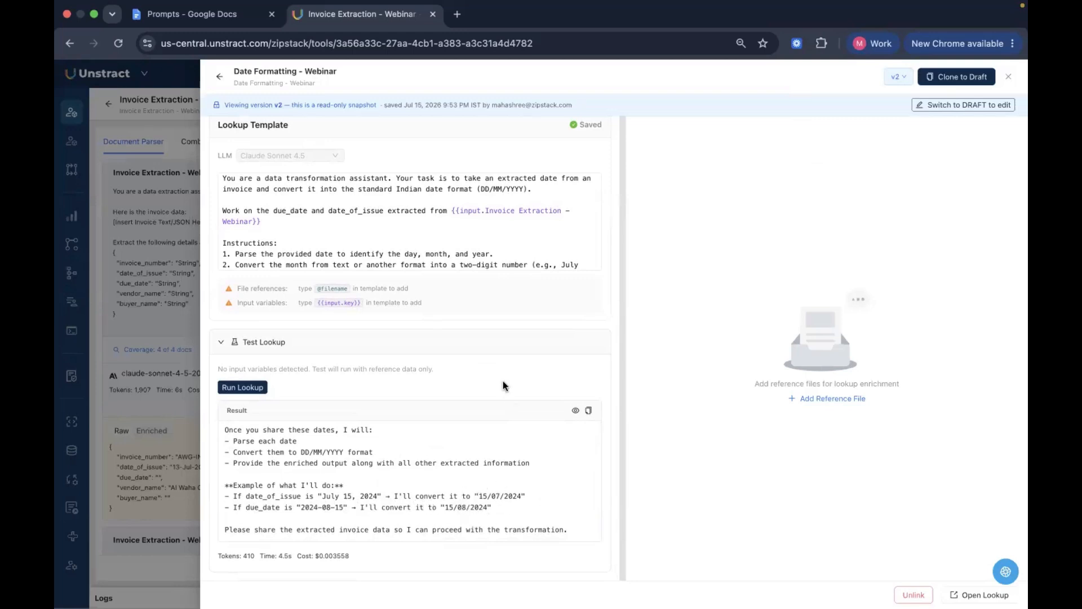
scroll(560, 339, "up", 3)
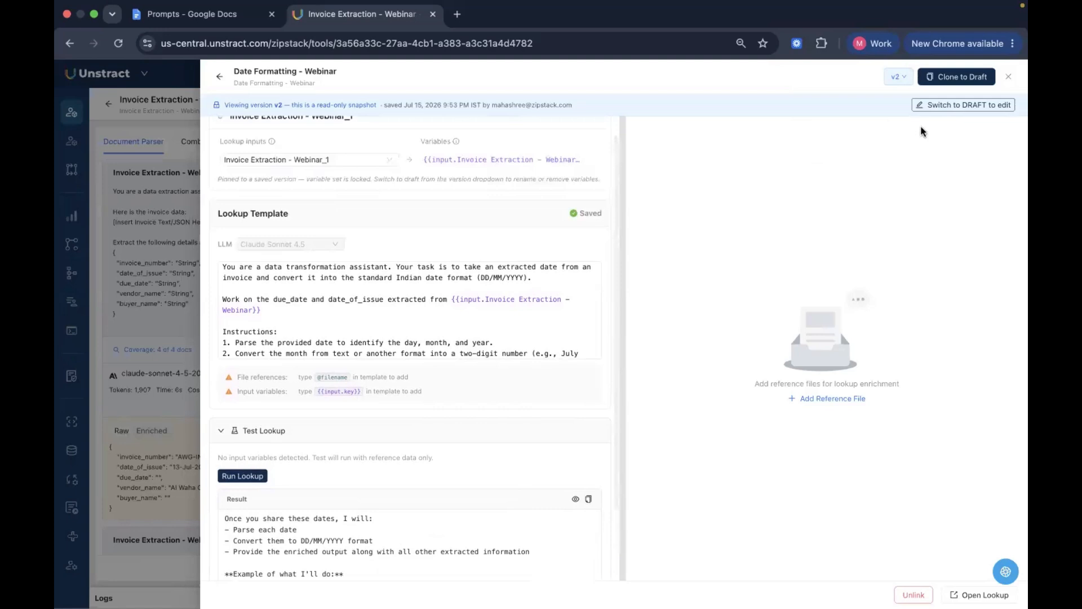
left_click(900, 78)
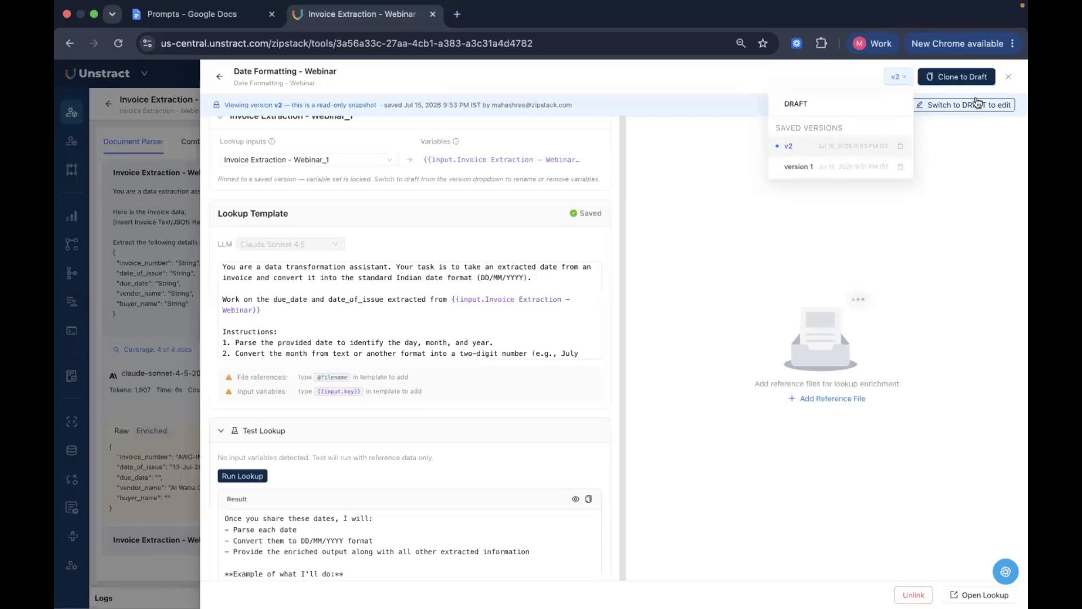
left_click(756, 84)
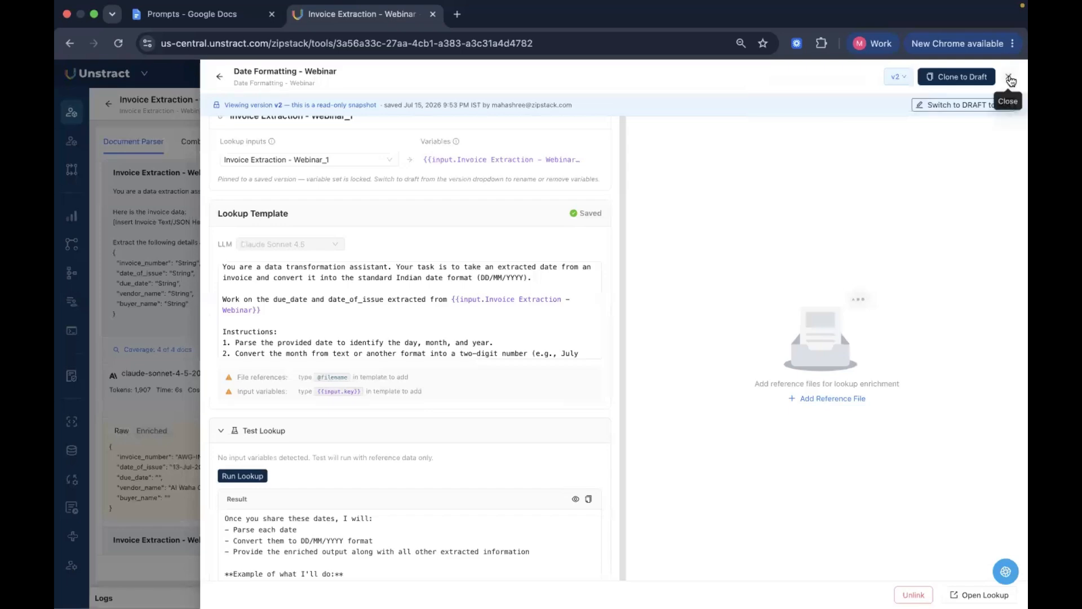
Close the lookup, rerun the project's prompts, and check date_of_issue in the raw output of Invoice Extraction - Webinar_1
left_click(1010, 80)
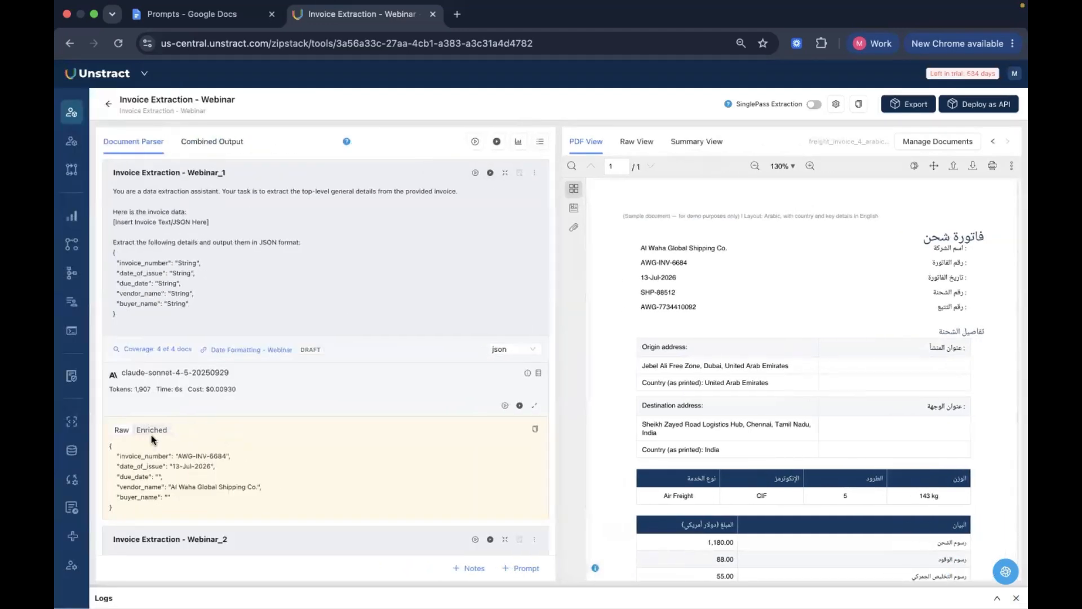
left_click(496, 142)
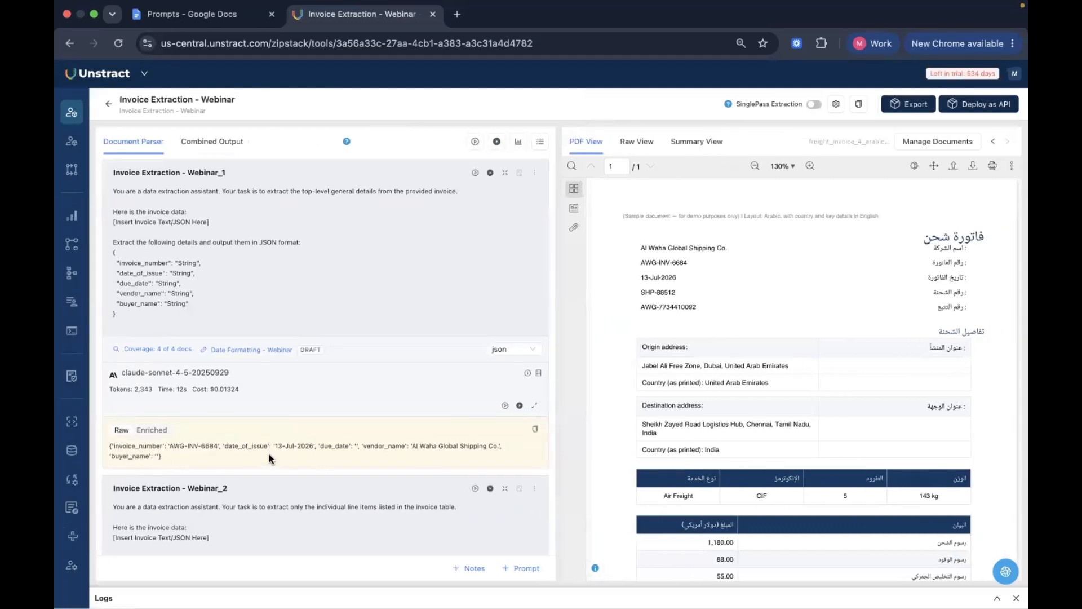
left_click_drag(274, 445, 328, 446)
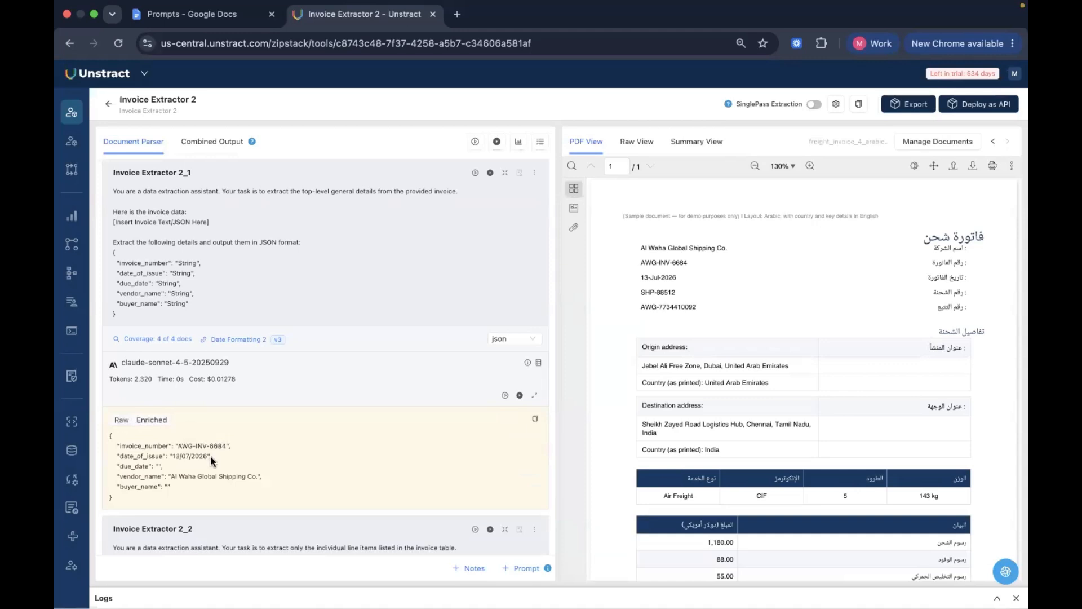
In the Invoice Extractor 2 project, inspect the enriched date_of_issue and make freight_invoice_2_us.pdf the default document
left_click_drag(208, 456, 174, 458)
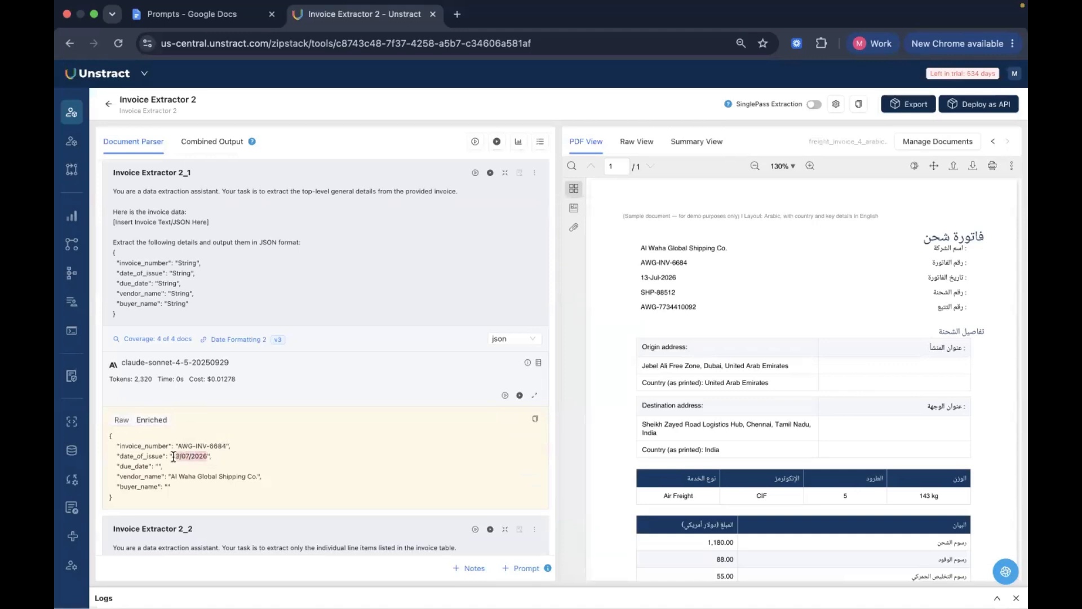
left_click(260, 464)
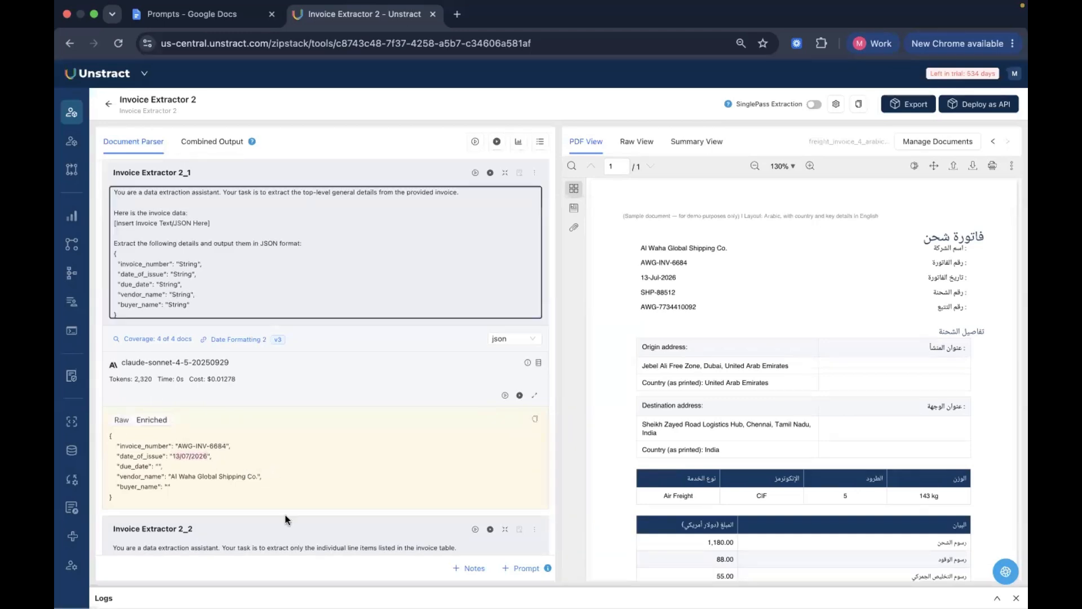
left_click(956, 144)
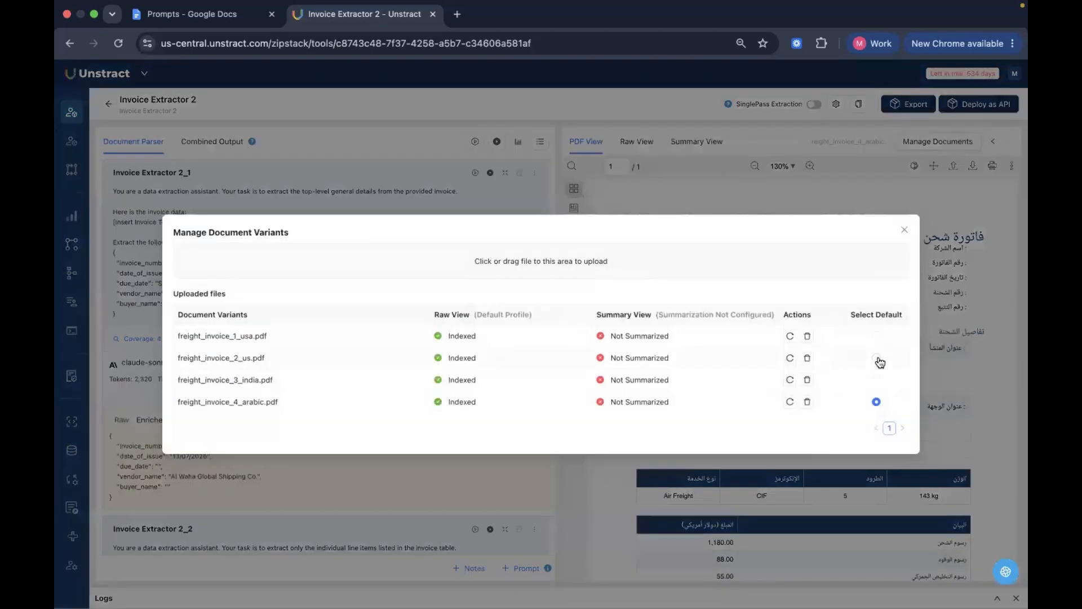
left_click(877, 357)
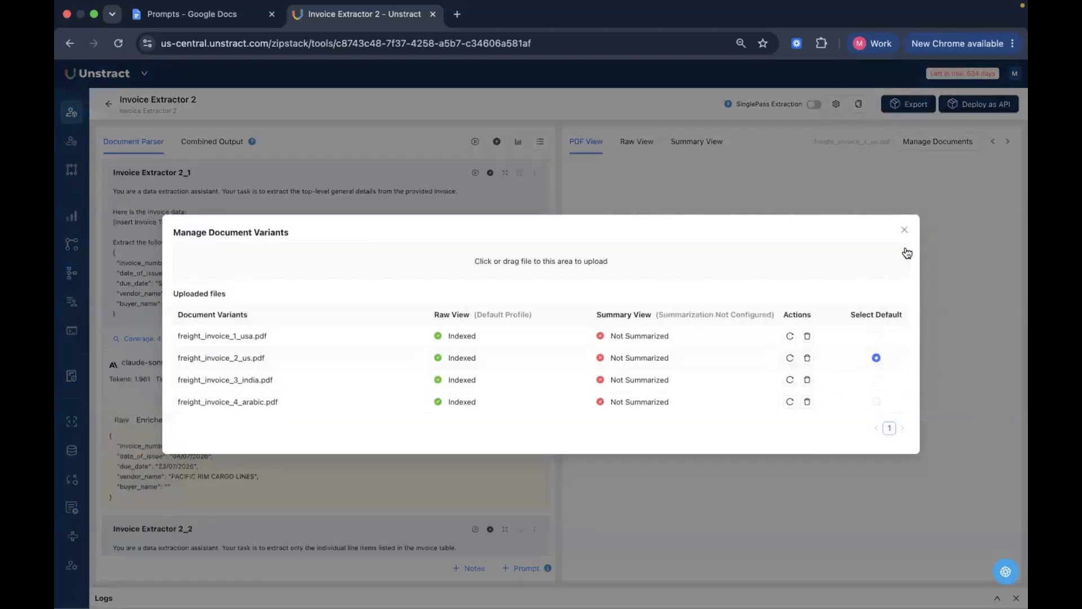
left_click(904, 230)
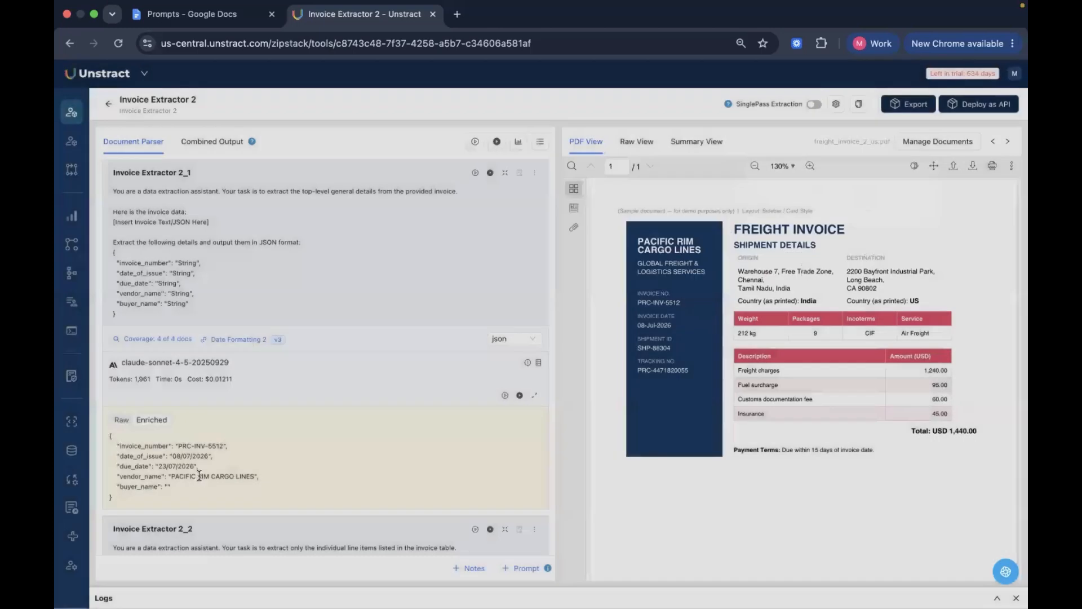
Compare the raw and enriched dates in the output of the Invoice Extractor 2_1 prompt
left_click(120, 420)
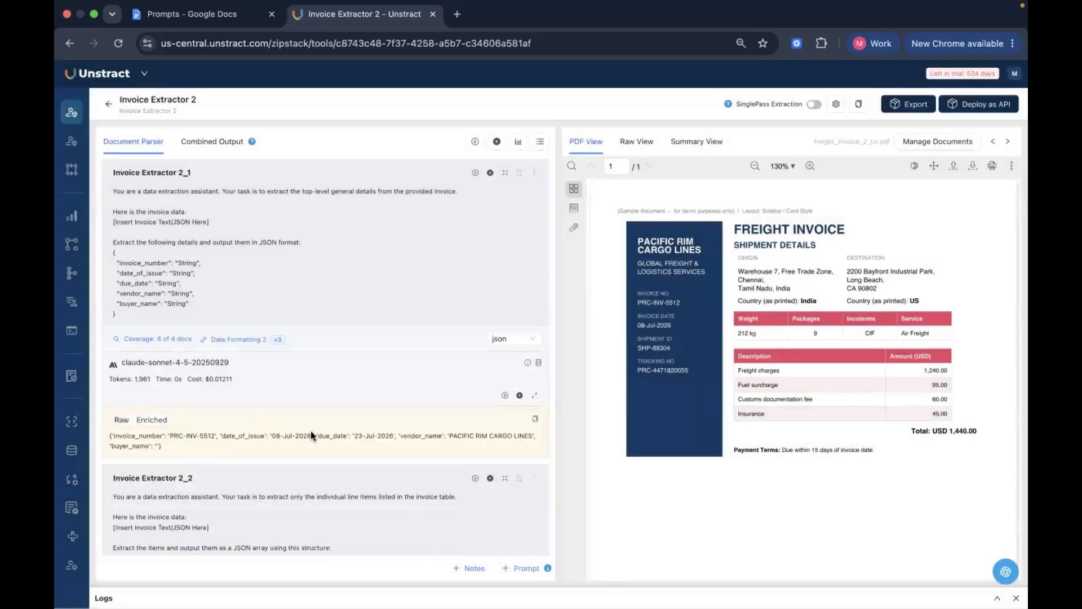
left_click_drag(355, 437, 399, 438)
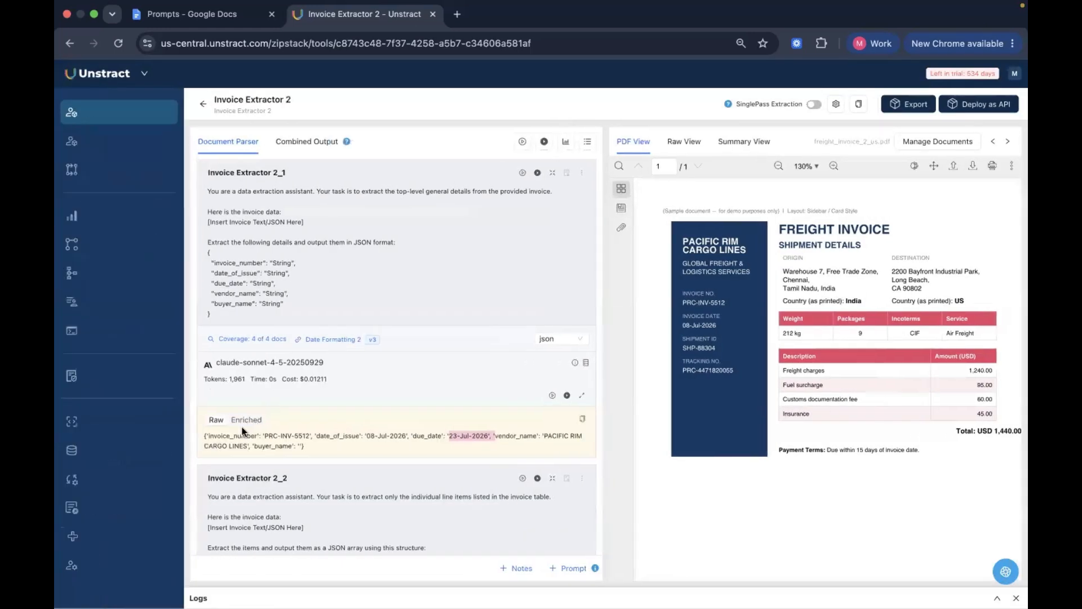
left_click(152, 420)
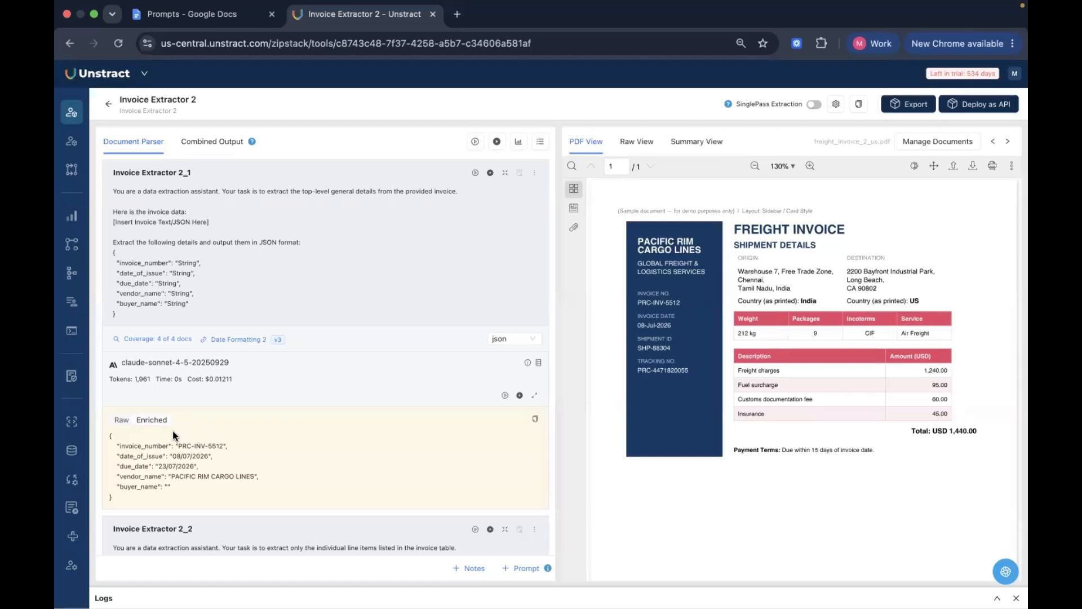
left_click(124, 420)
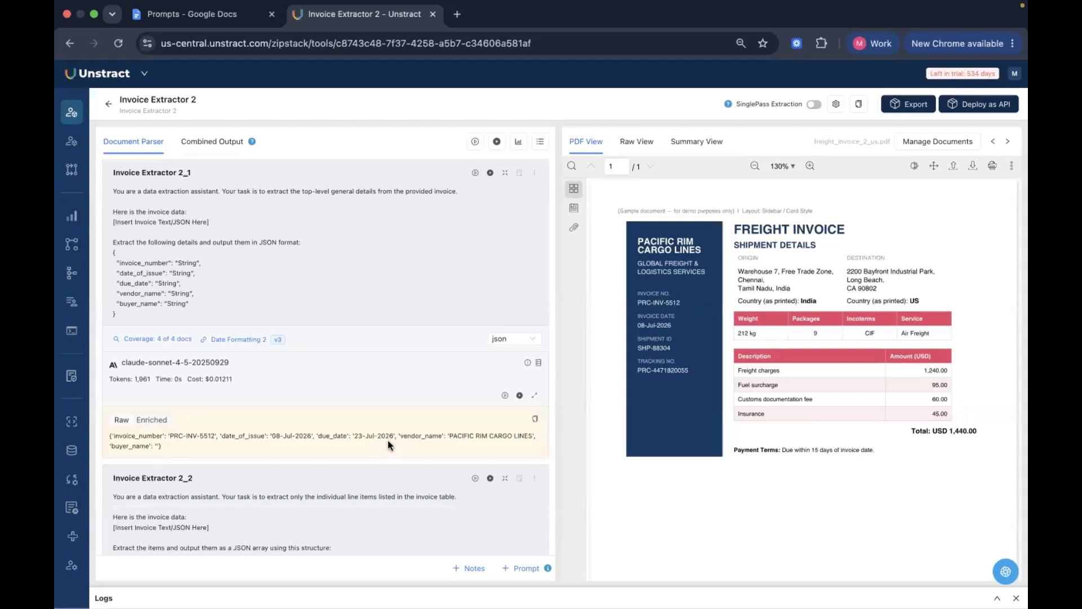
Leave the project and view the list of look-ups in Prompt Studio
left_click(107, 106)
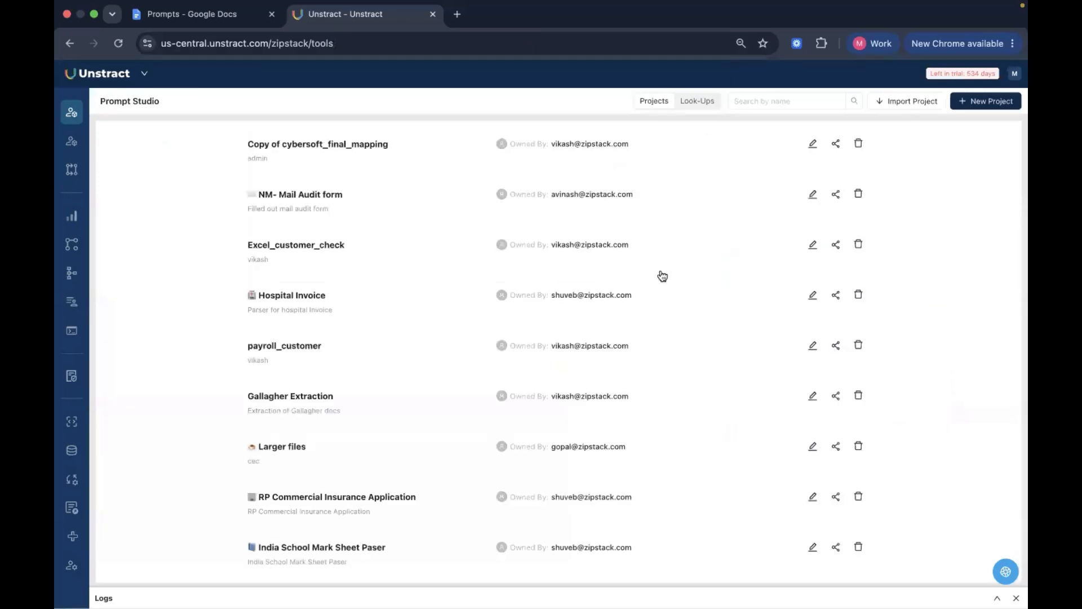
left_click(688, 107)
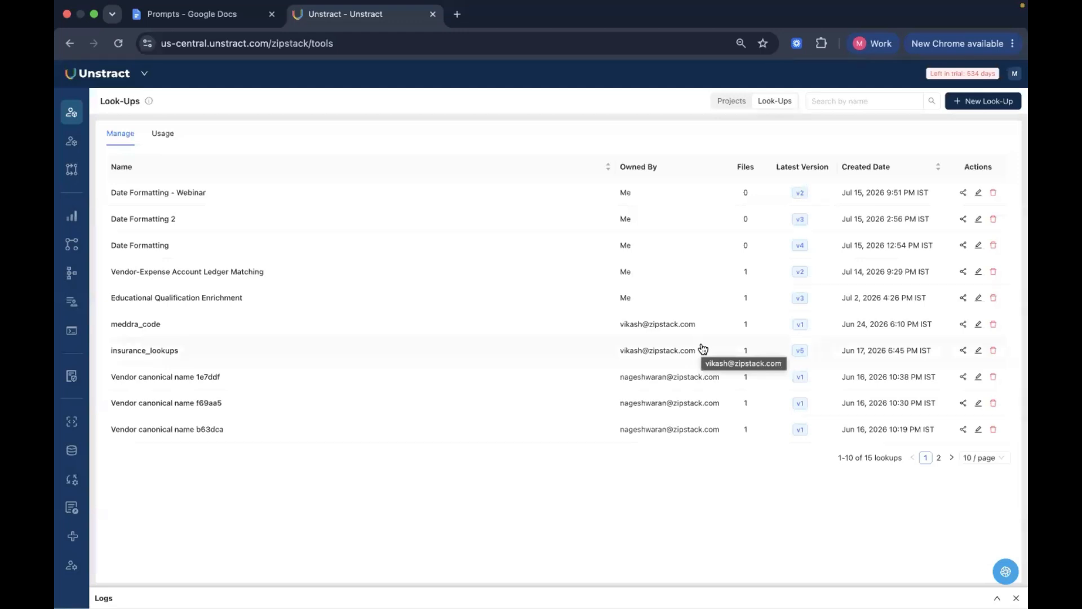
Return to the projects list, search for resume extractor, and open the Resume Extractor project
left_click(728, 102)
left_click(793, 104)
type("resume")
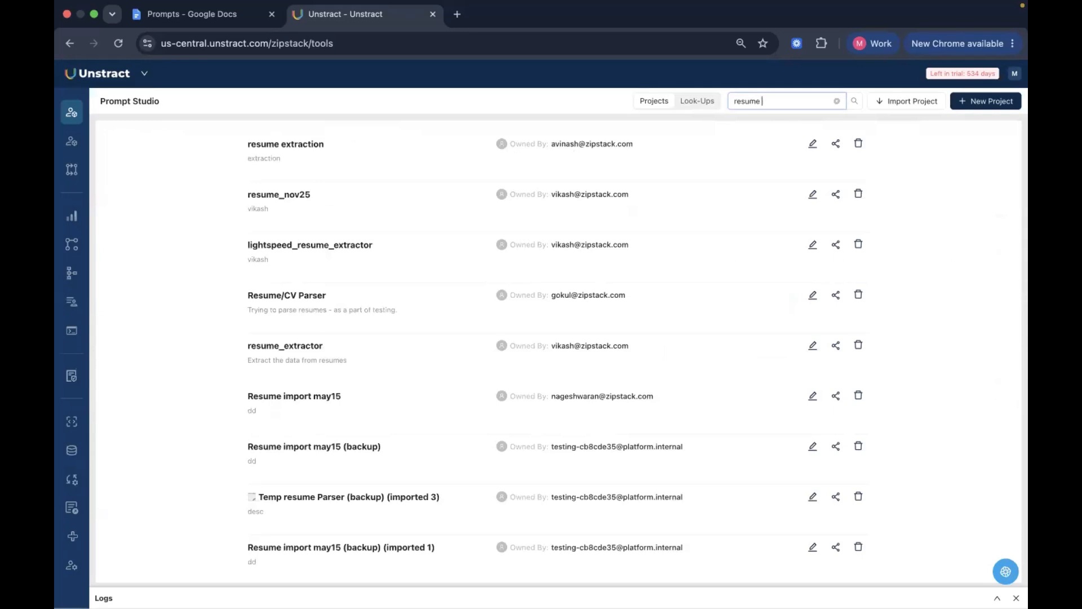
type(" extractor")
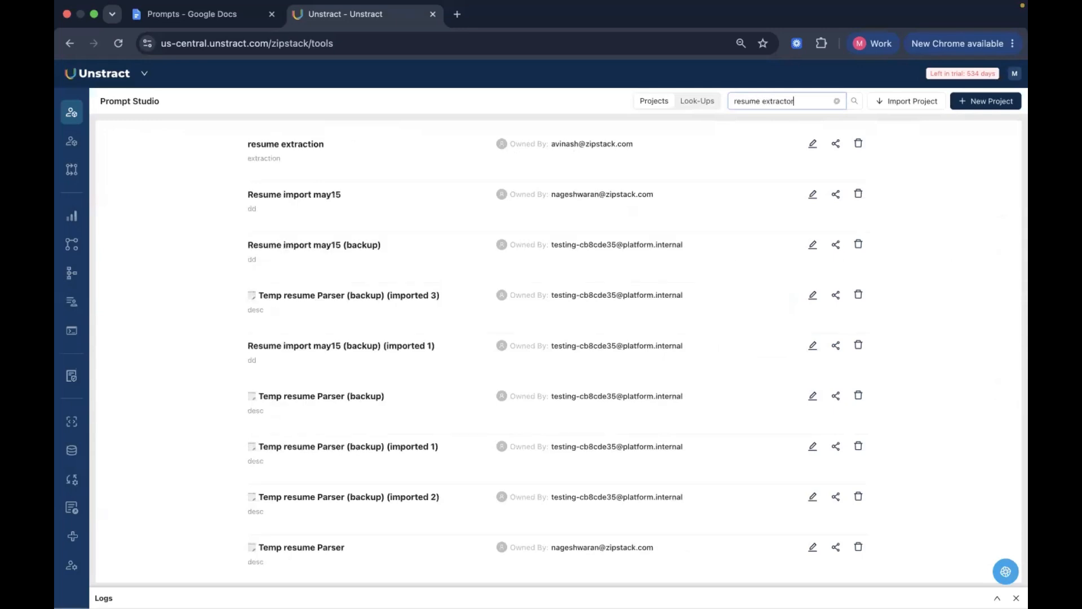
left_click(294, 146)
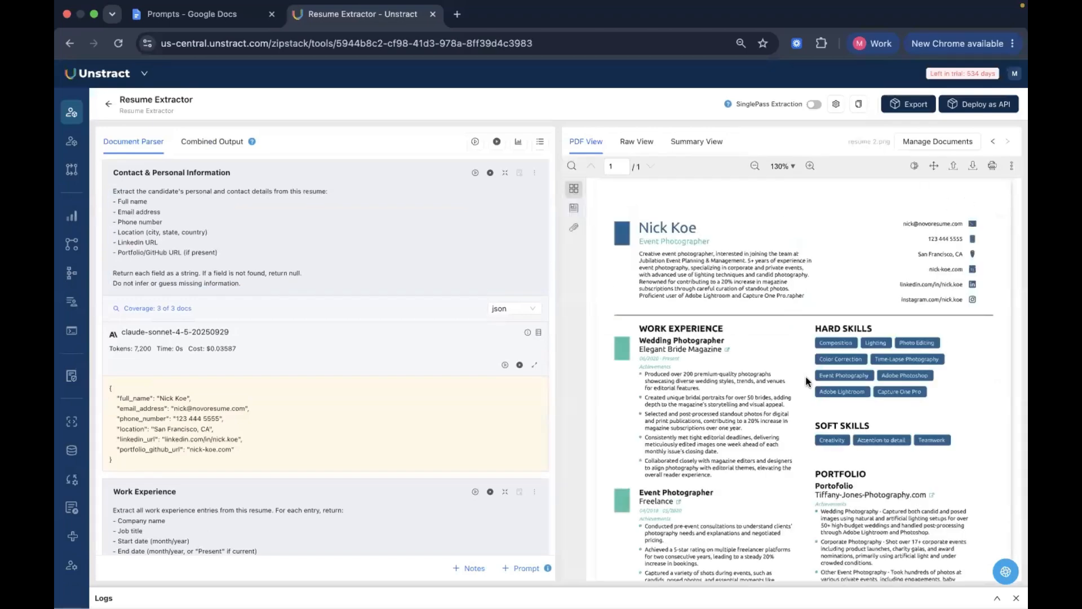
Review the Resume Extractor prompts and their outputs from Contact & Personal Information through Work Experience to Education
left_click(284, 263)
scroll(374, 370, "down", 3)
scroll(327, 502, "down", 2)
scroll(327, 501, "down", 2)
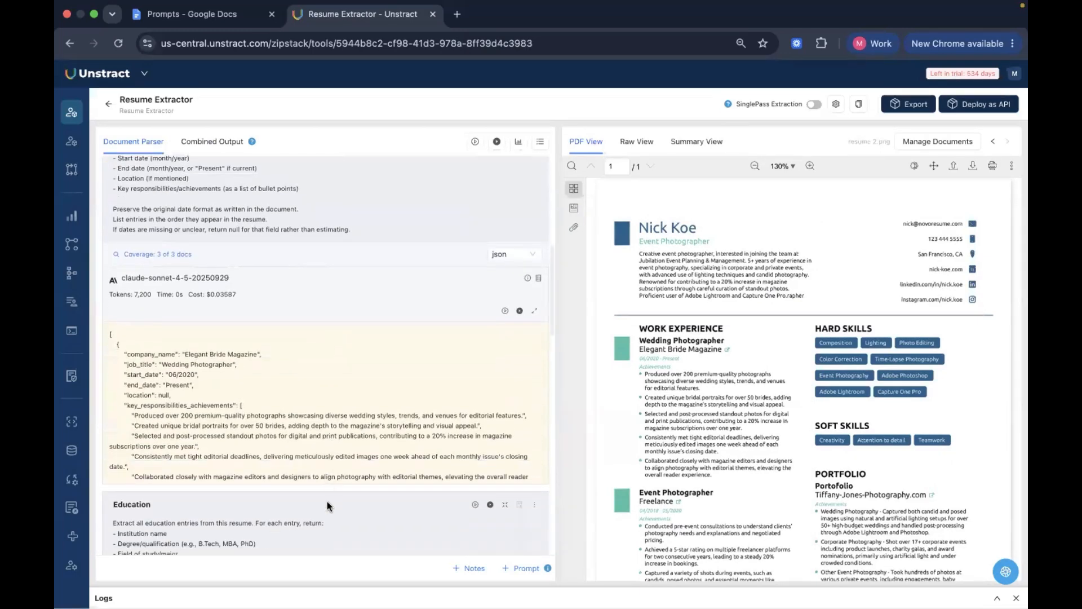
scroll(375, 448, "down", 2)
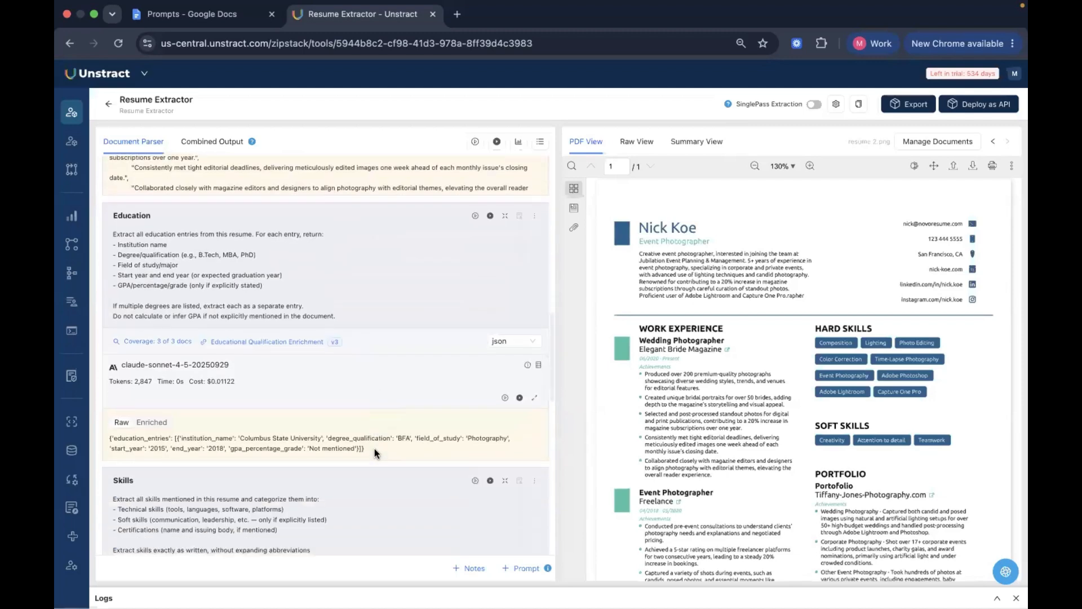
scroll(374, 448, "down", 2)
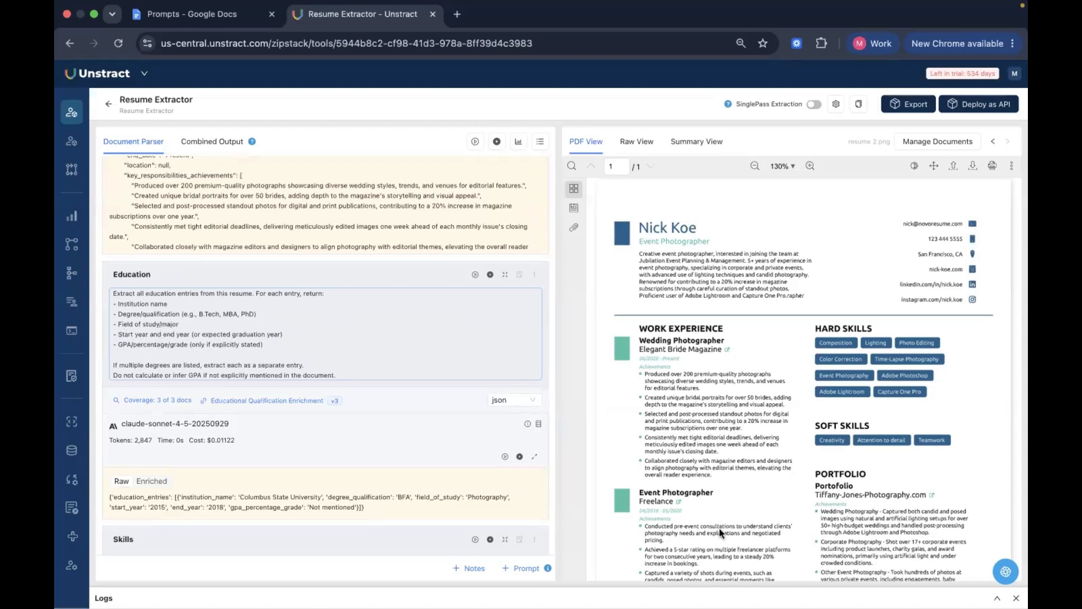
Compare the degree qualification in the raw Education output with the Education section of the resume document
scroll(722, 532, "down", 3)
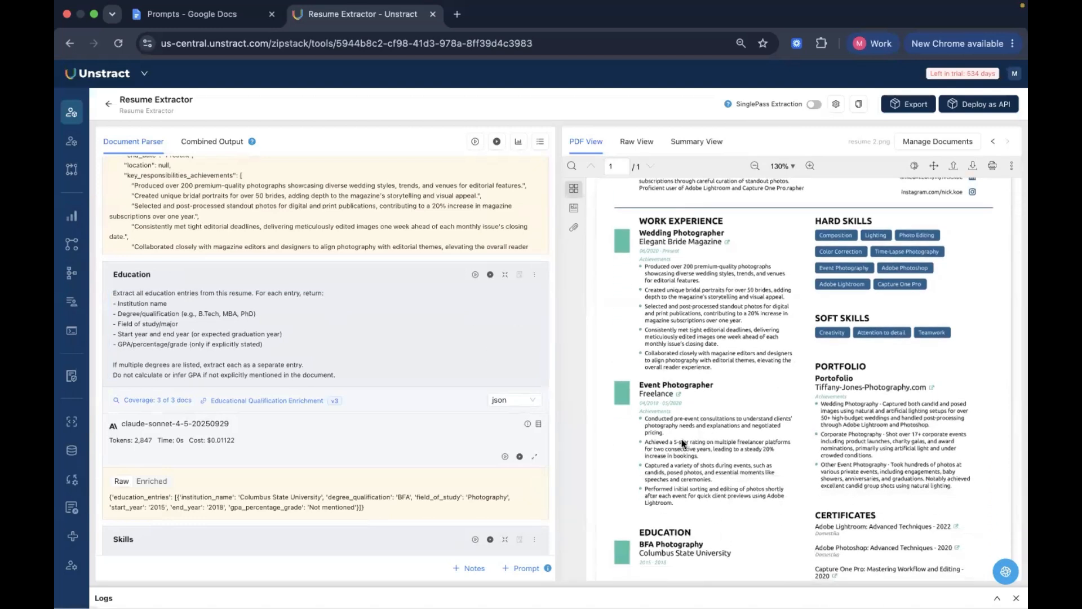
scroll(751, 509, "down", 2)
scroll(750, 496, "down", 1)
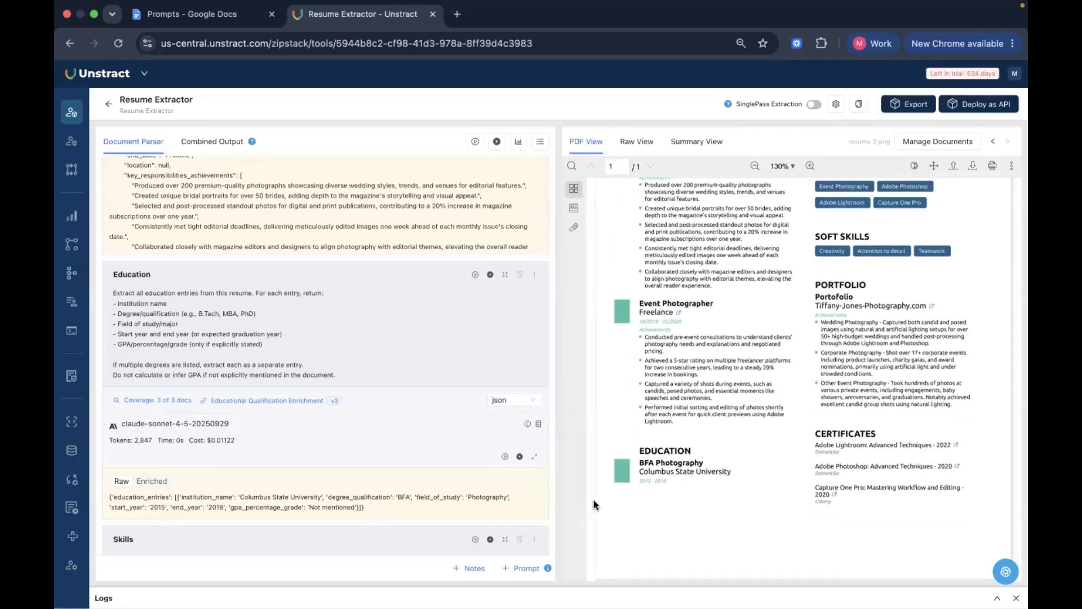
mouse_move(394, 497)
left_mouse_down()
mouse_move(458, 497)
mouse_move(410, 499)
left_mouse_up()
Inspect the Educational Qualification Enrichment lookup linked to the Education prompt, close it, and view that prompt's enriched output
left_click(533, 276)
left_click(583, 357)
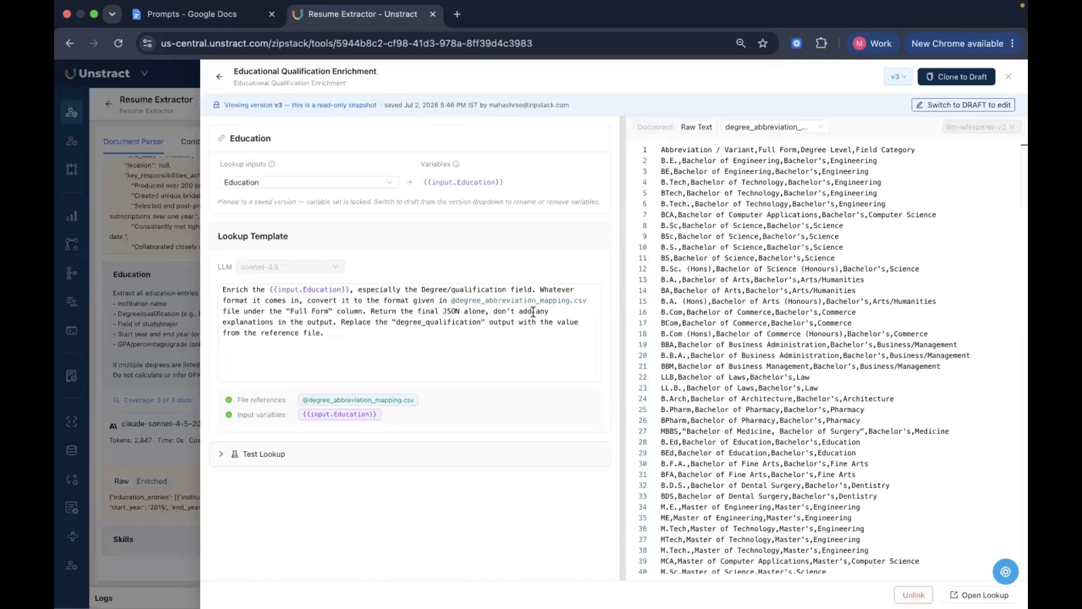
left_click(895, 78)
left_click(800, 79)
left_click(220, 77)
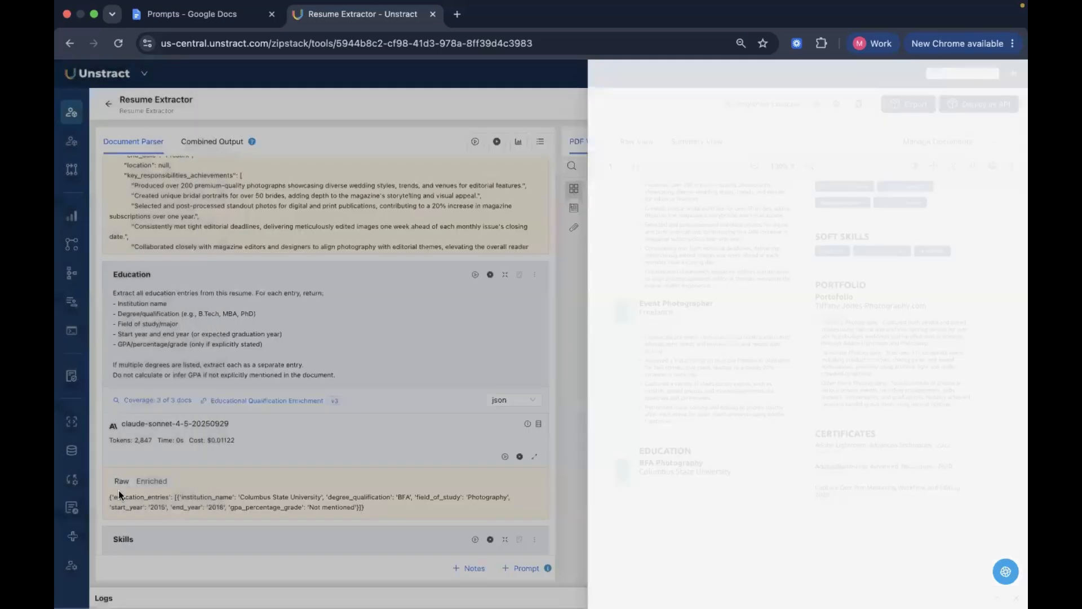
left_click(156, 485)
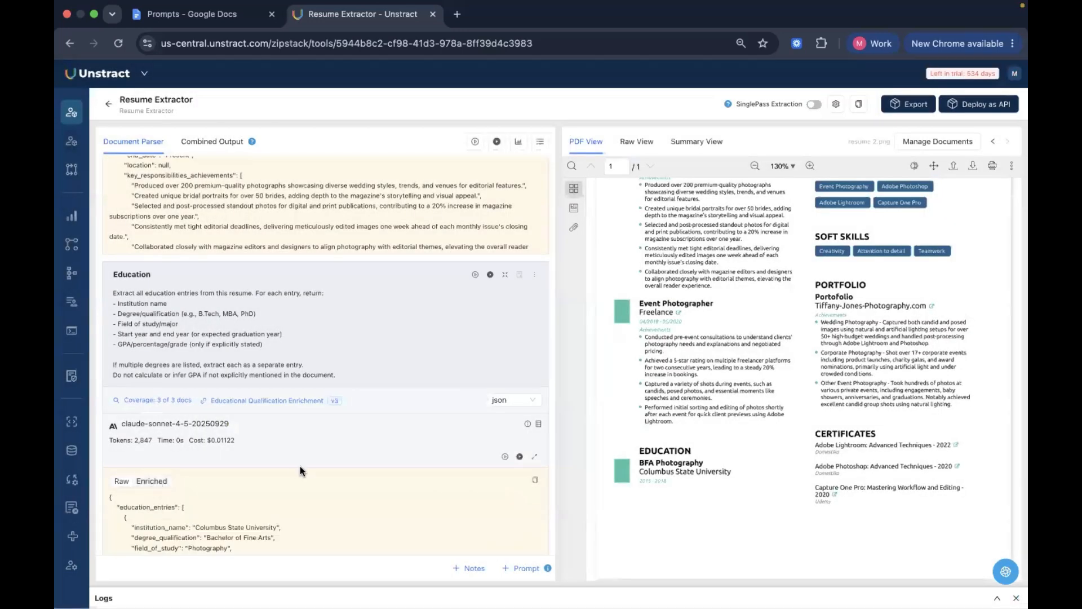
scroll(226, 463, "down", 3)
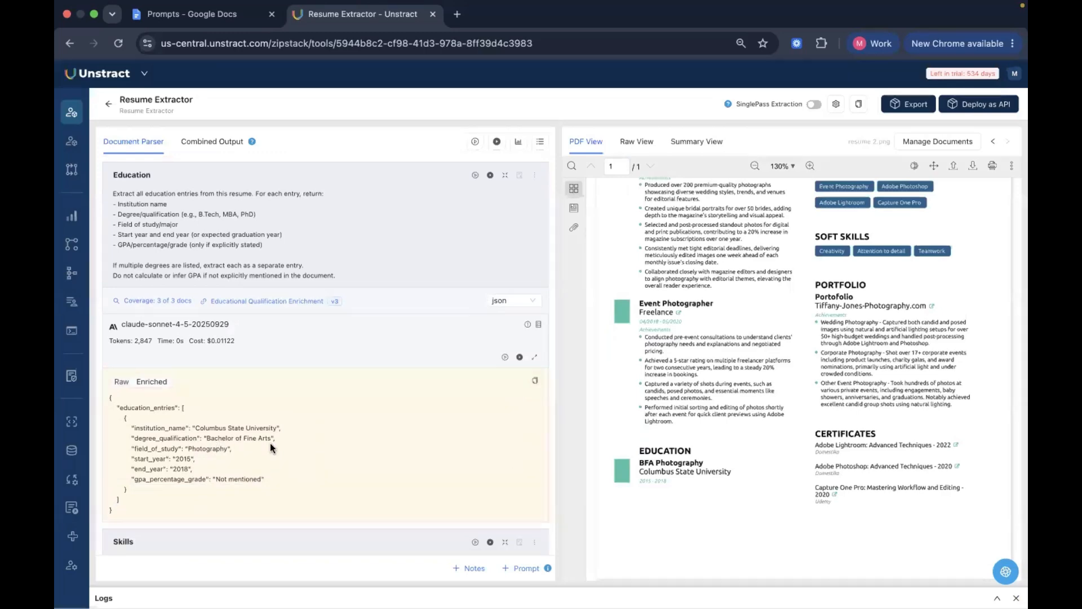
Return to the projects list, search for Invoice Extr, and open the Invoice Extractor and Account Matching project
mouse_move(71, 195)
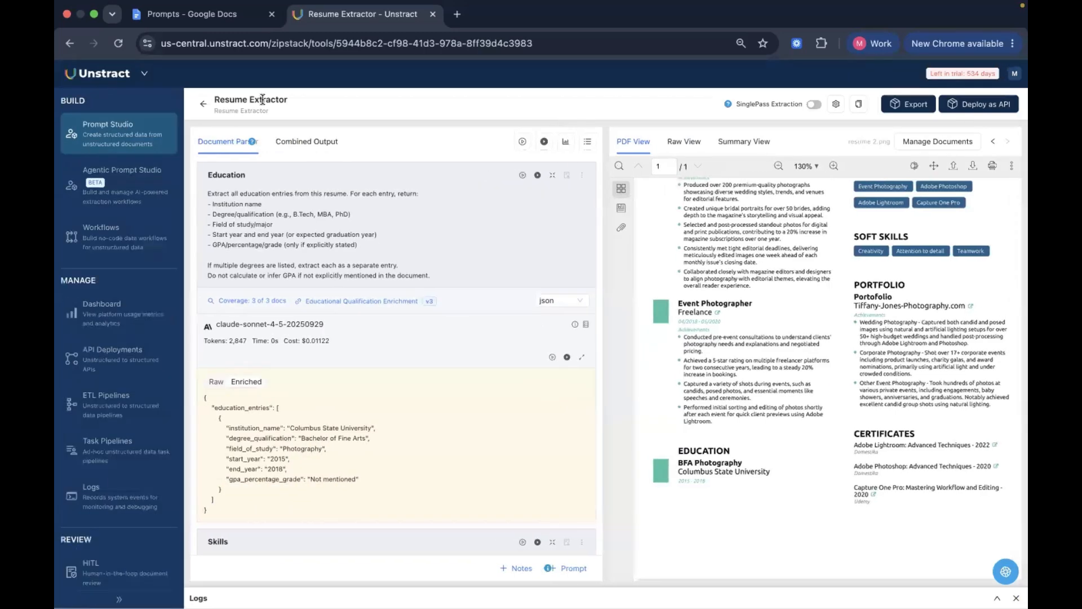
left_click(148, 113)
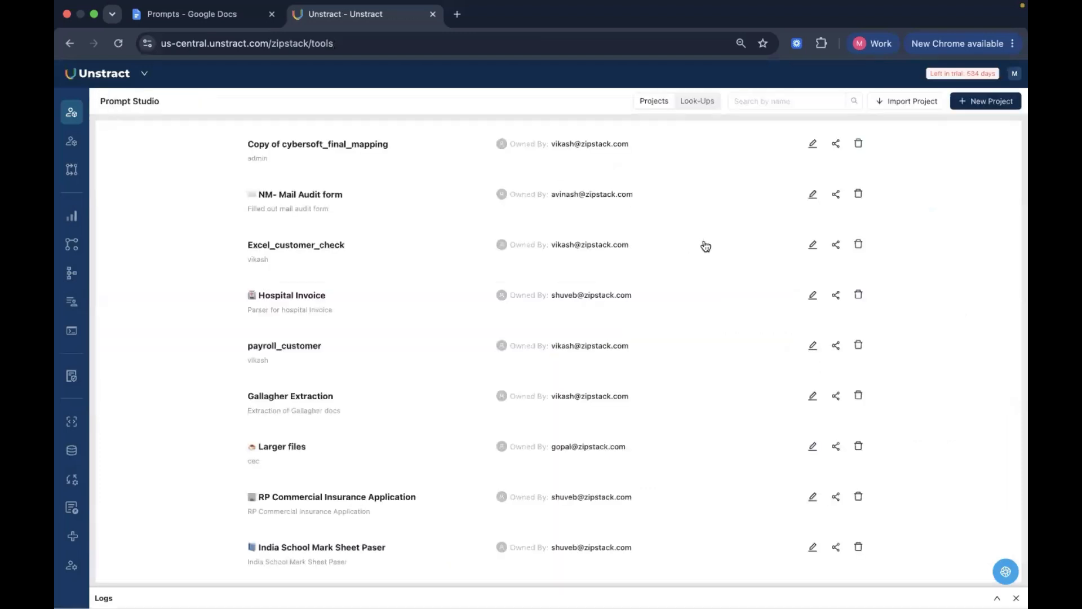
left_click(784, 101)
type("Invoice Extr")
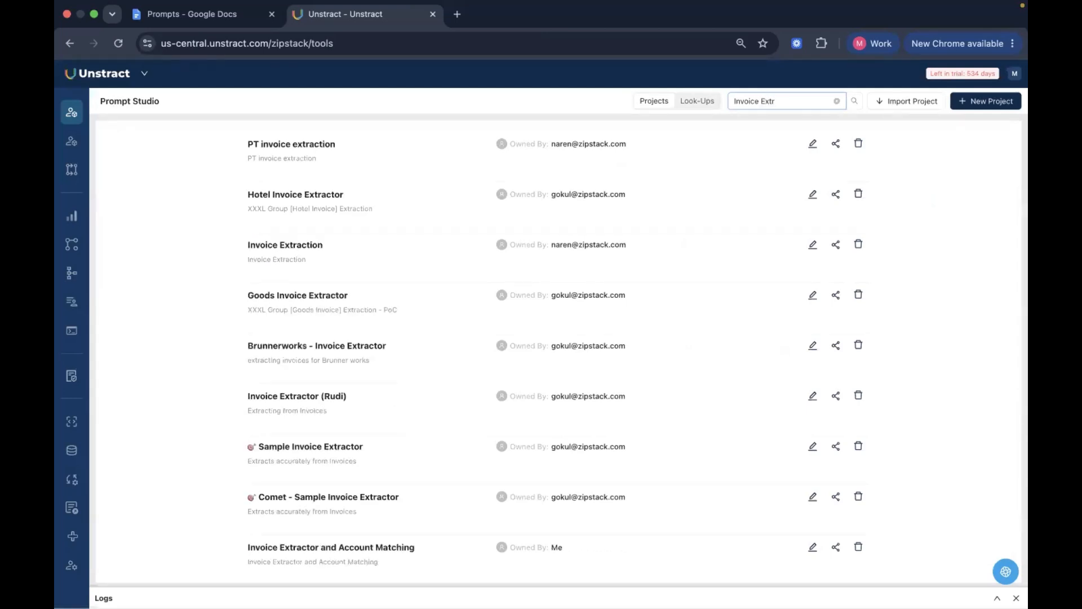
left_click(378, 550)
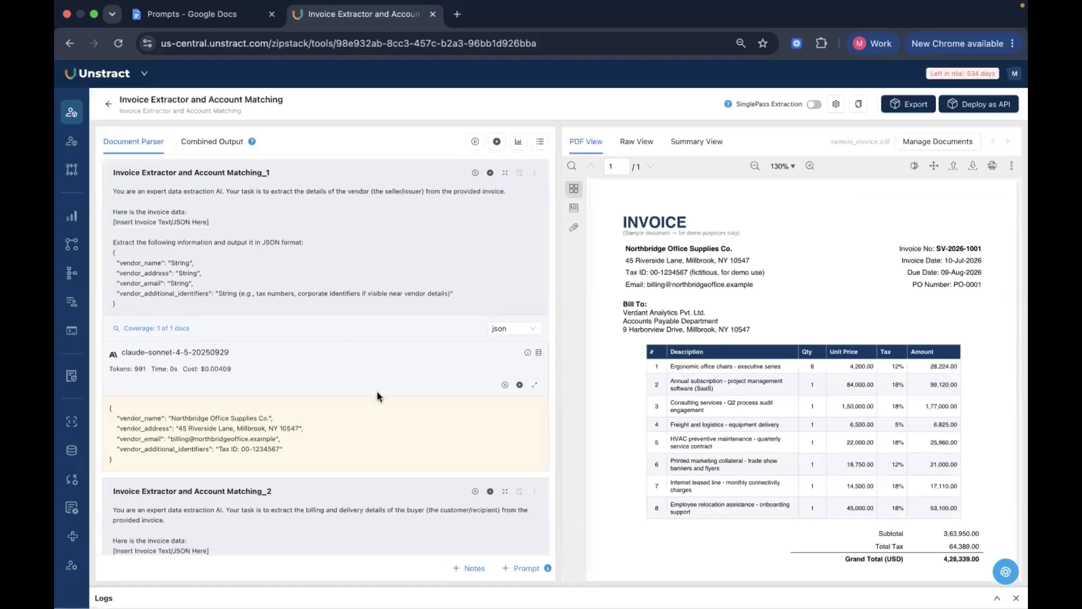
Look through the project's prompts and open the Vendor-Expense Account Ledger Matching lookup linked to Invoice Extractor and Account Matching_3
scroll(378, 396, "down", 10)
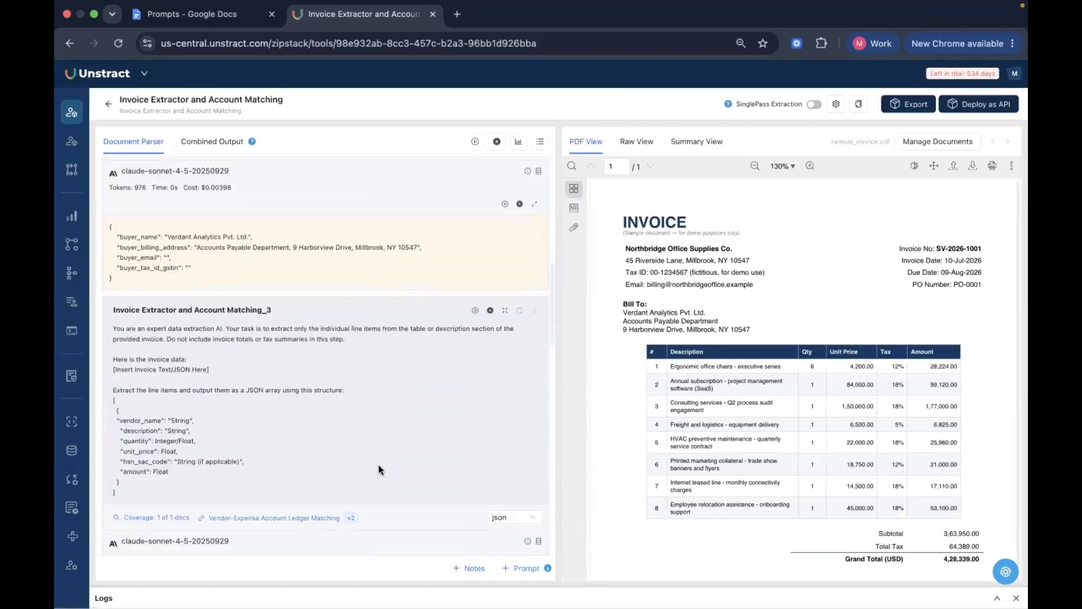
scroll(397, 515, "down", 2)
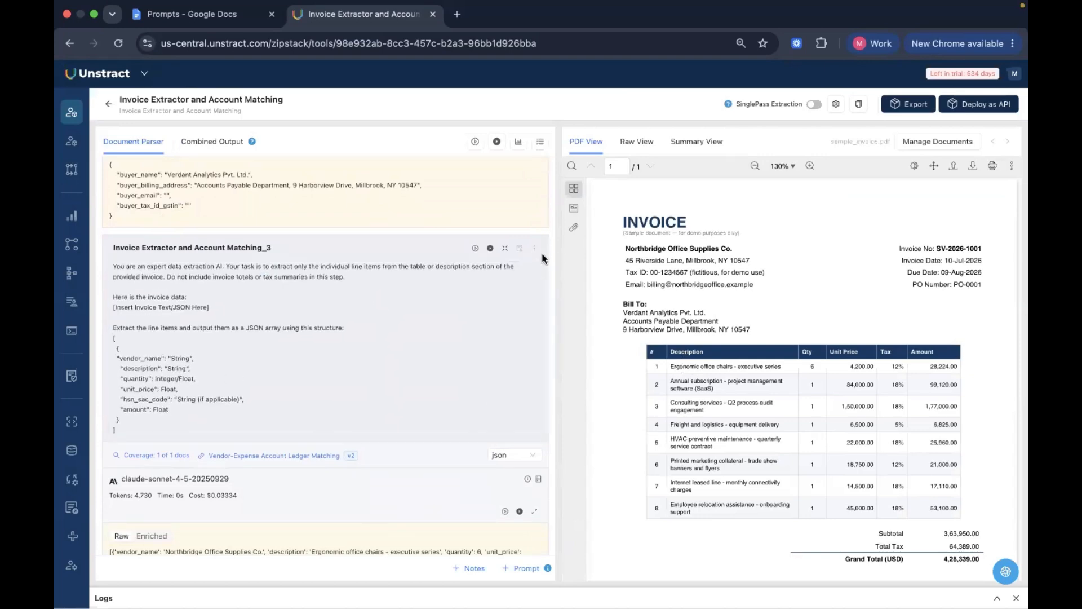
scroll(418, 232, "up", 10)
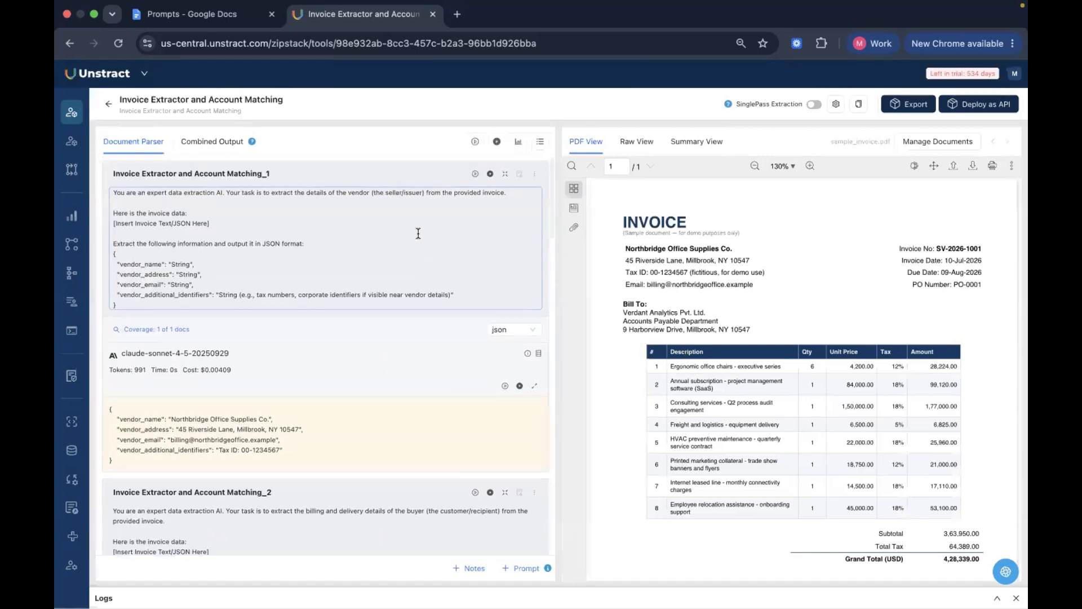
scroll(387, 381, "down", 10)
scroll(387, 377, "up", 3)
left_click(539, 215)
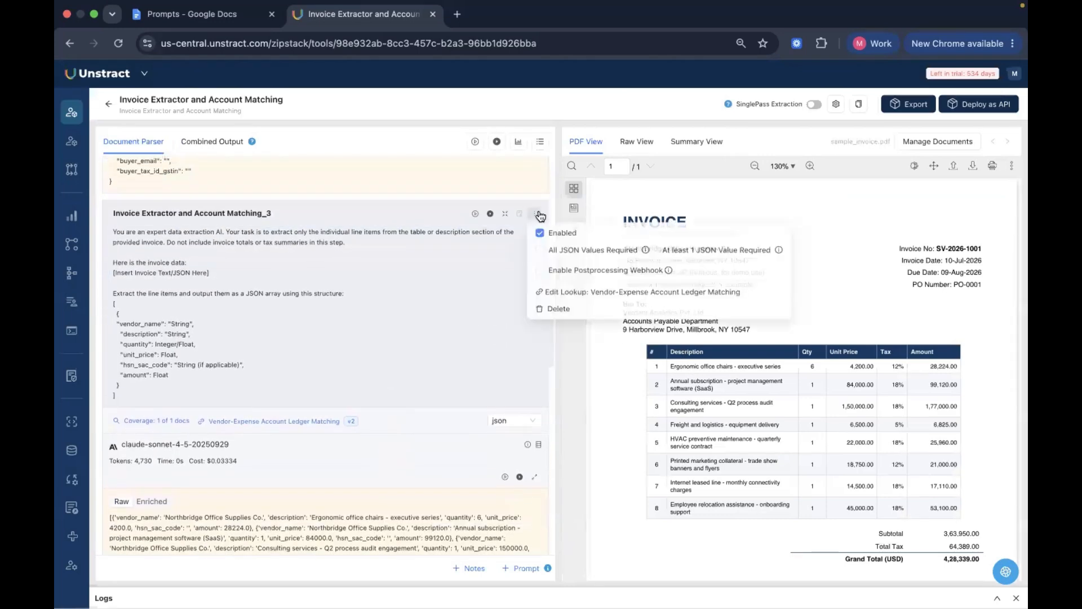
left_click(598, 290)
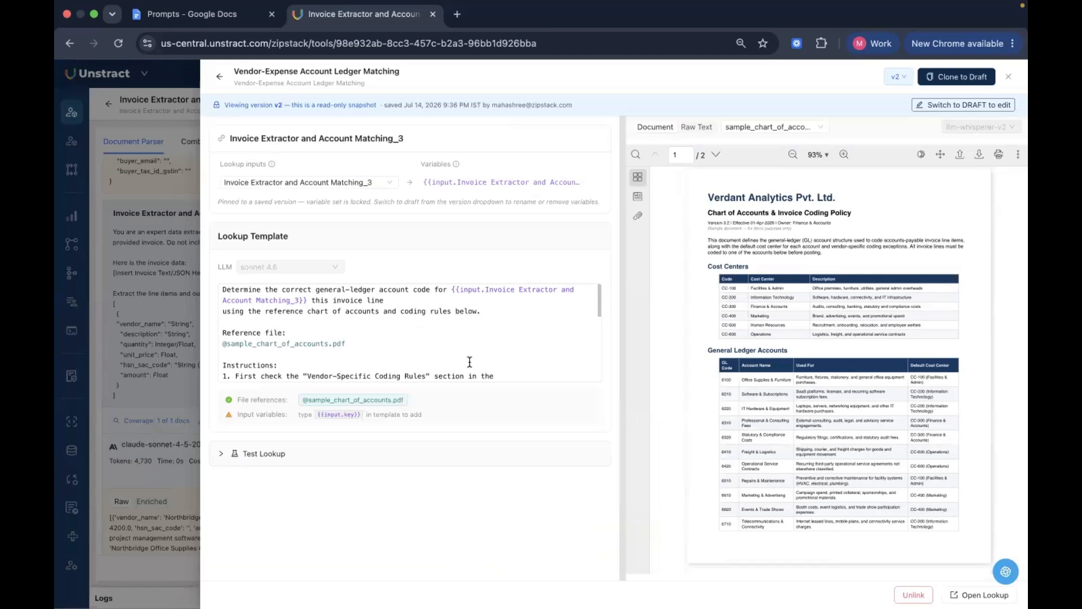
Examine the lookup's reference chart of accounts, including the general ledger accounts and the Vendor-Specific Coding Rules
scroll(469, 361, "down", 3)
scroll(469, 361, "up", 2)
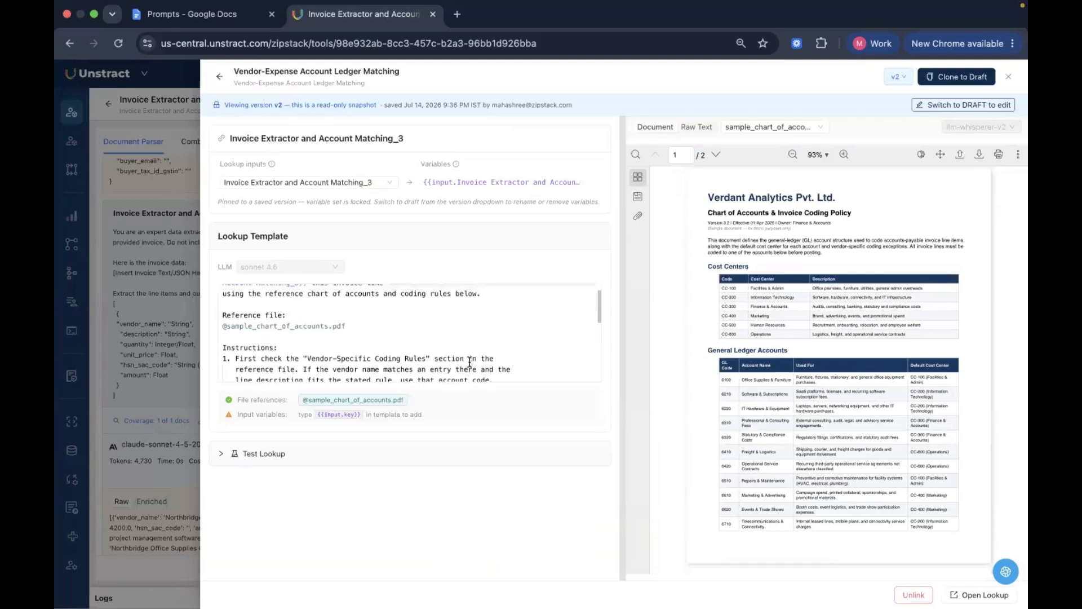
scroll(470, 362, "up", 2)
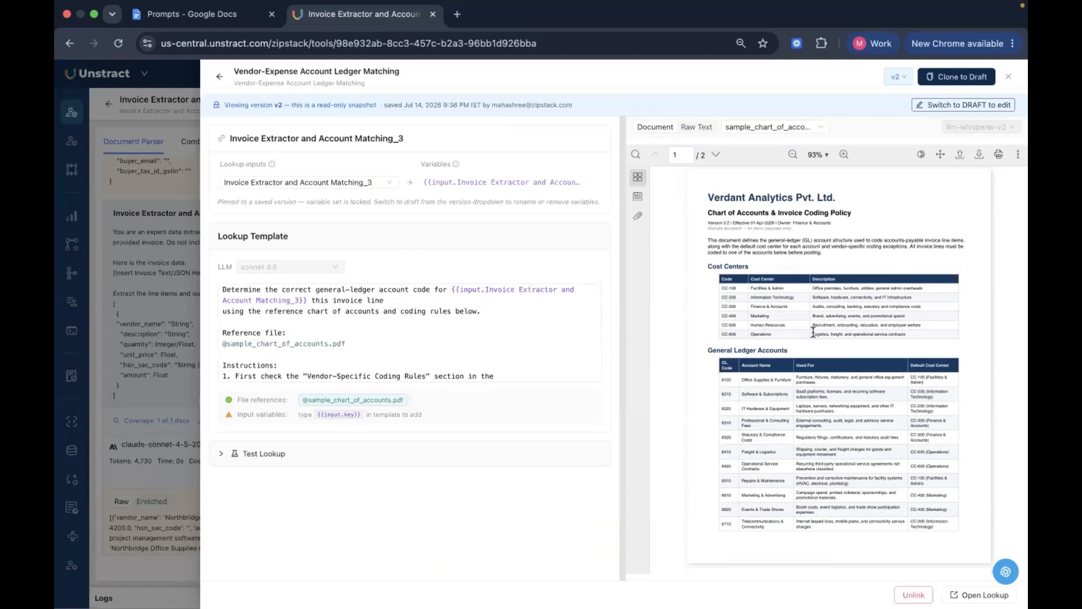
scroll(807, 366, "down", 10)
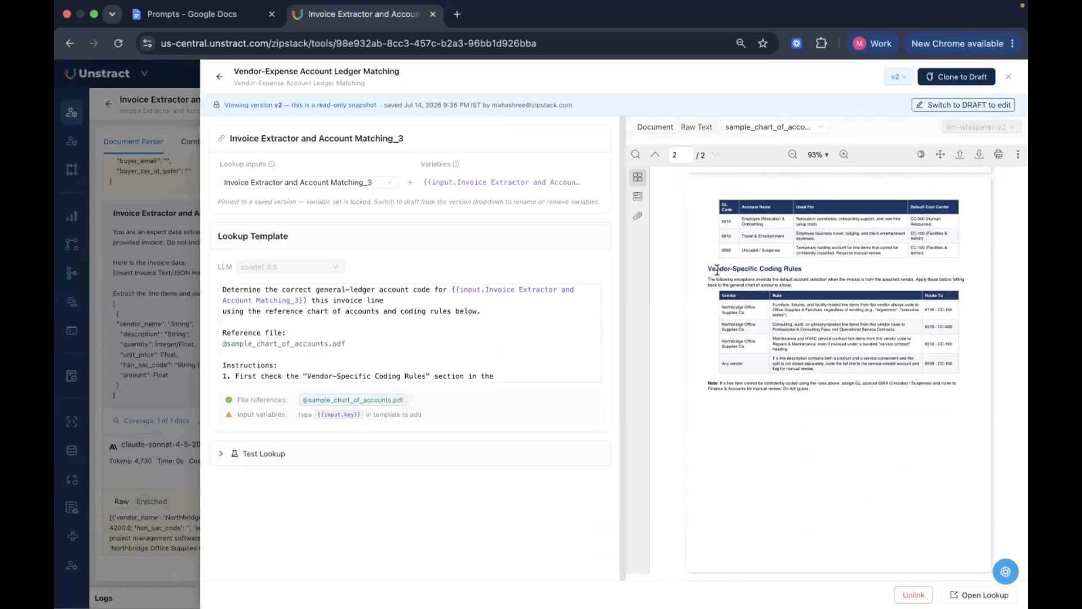
scroll(801, 269, "up", 5)
scroll(801, 269, "up", 1)
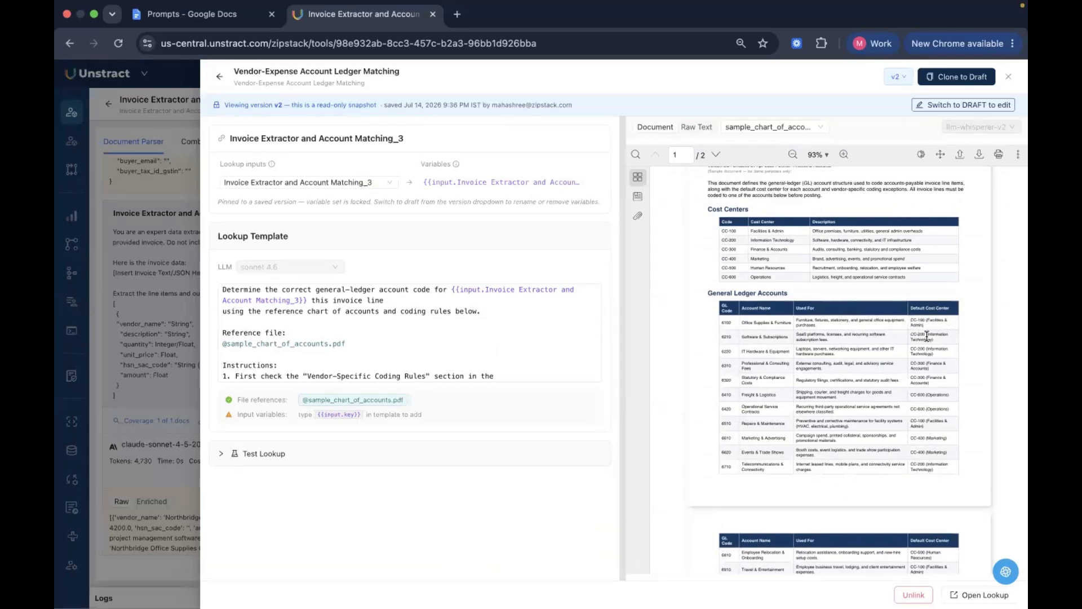
Read the lookup template's matching instructions and required JSON keys, and close the lookup
scroll(355, 343, "down", 3)
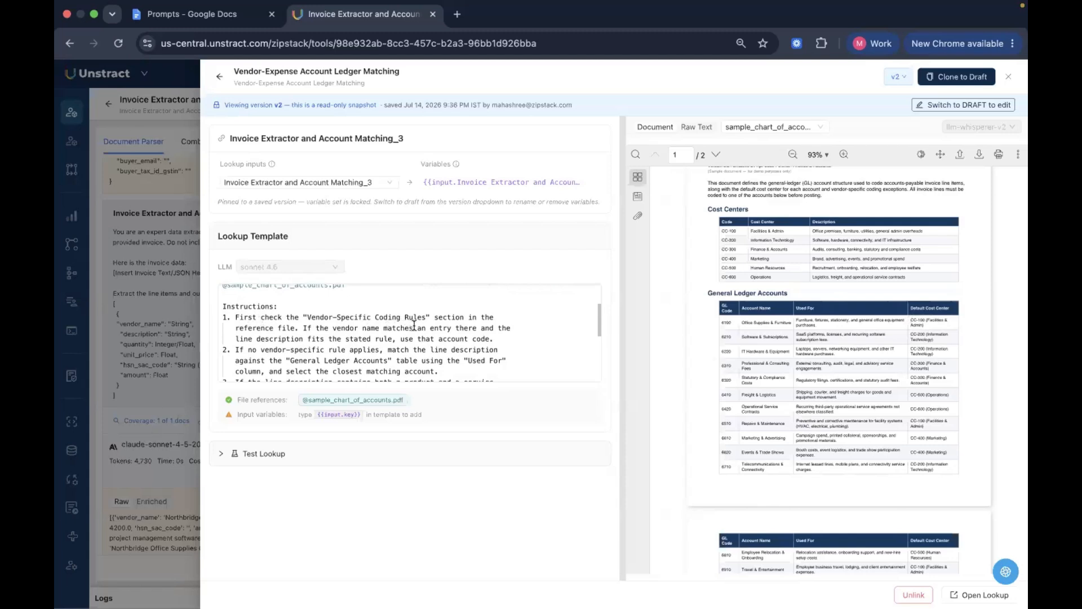
scroll(412, 334, "down", 2)
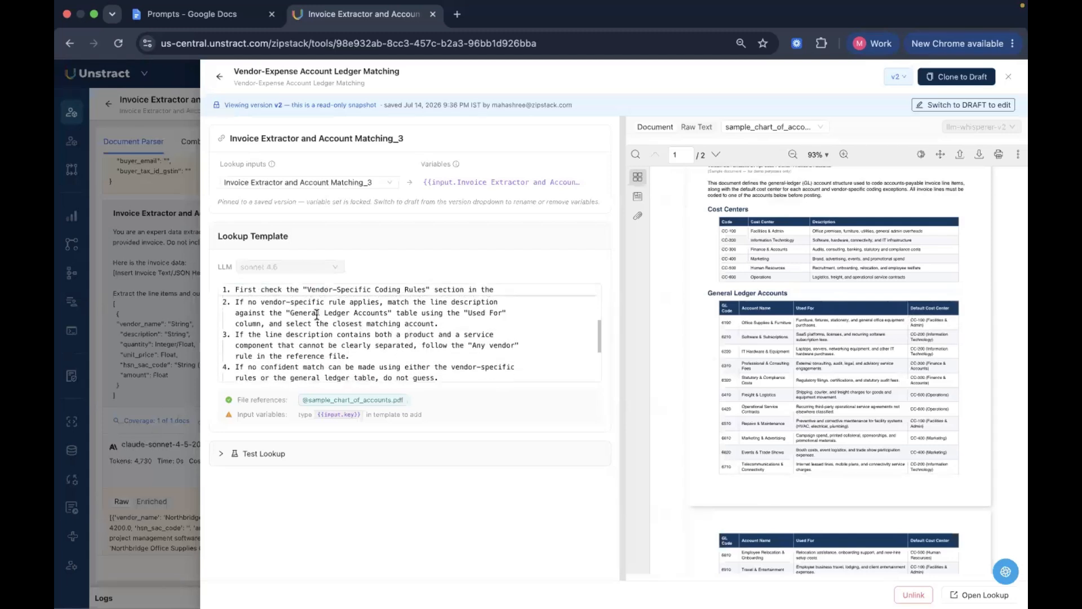
scroll(406, 330, "down", 3)
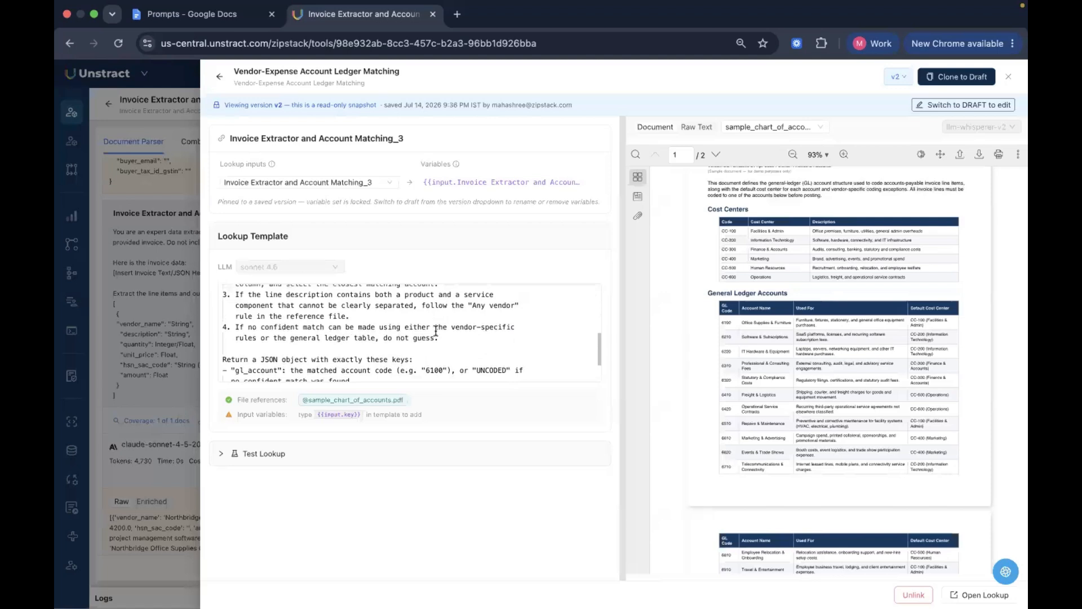
scroll(434, 332, "up", 1)
scroll(436, 331, "down", 3)
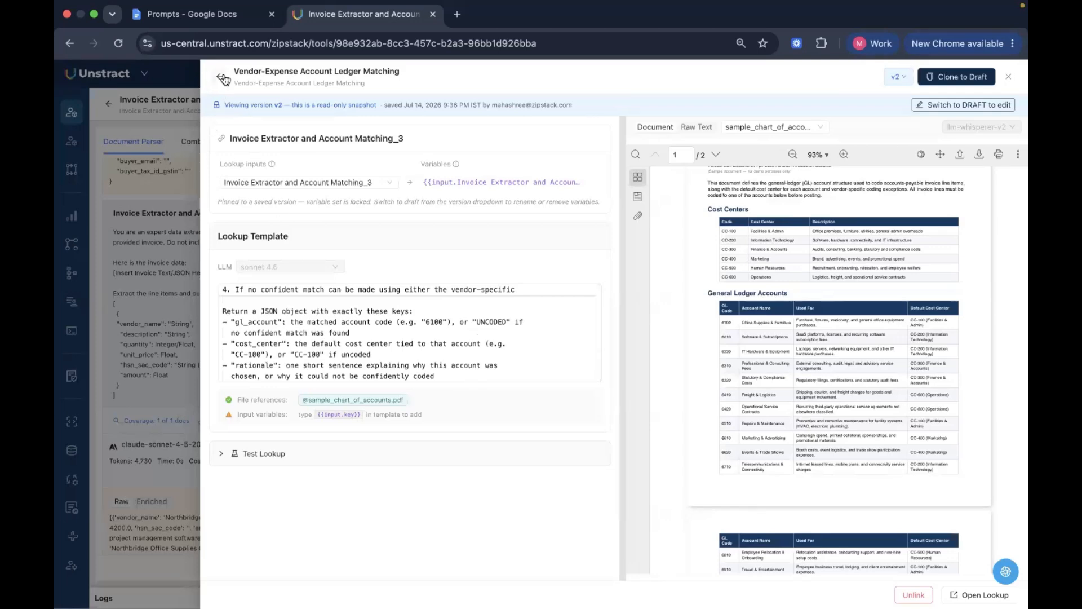
left_click(1009, 76)
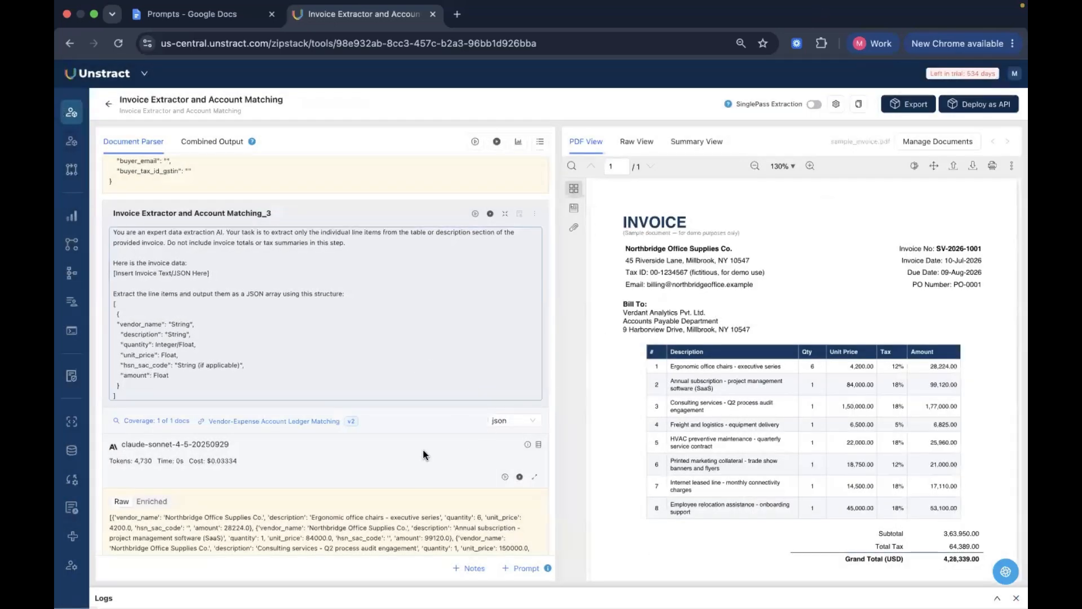
Examine the first line item in the raw output of the Invoice Extractor and Account Matching_3 prompt
scroll(411, 448, "down", 3)
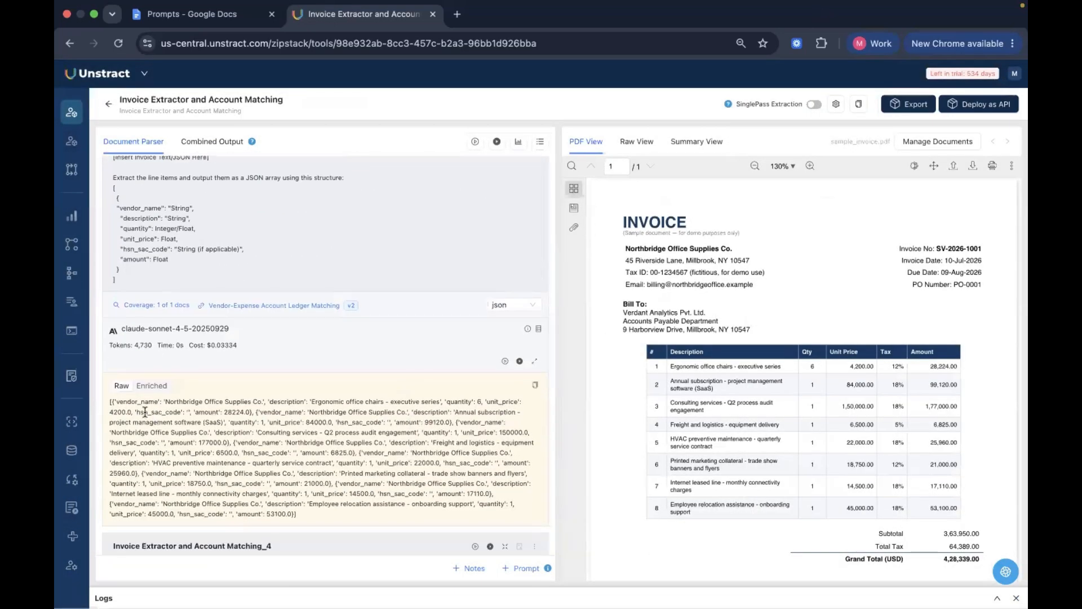
scroll(259, 422, "up", 1)
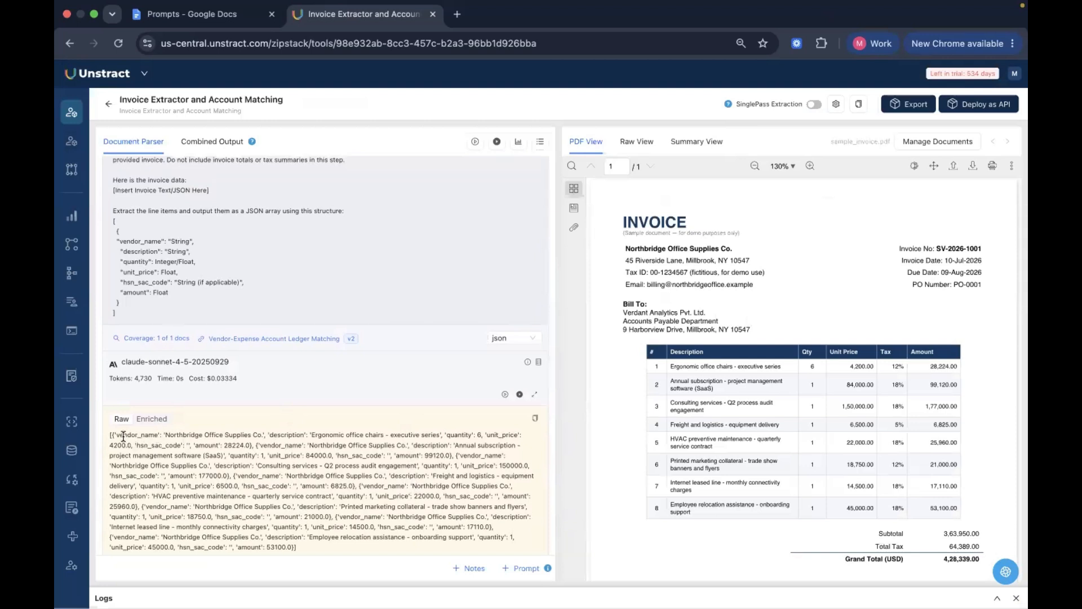
left_click_drag(118, 435, 244, 446)
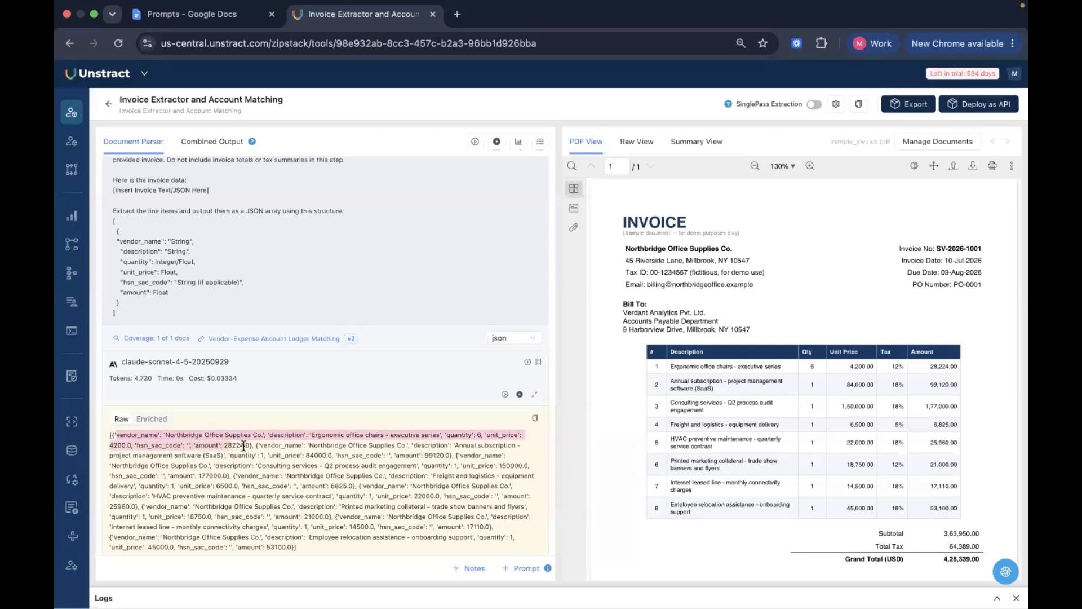
left_click(206, 422)
Show the enriched output of the same prompt and examine each line item's GL account, cost center and rationale
left_click(158, 419)
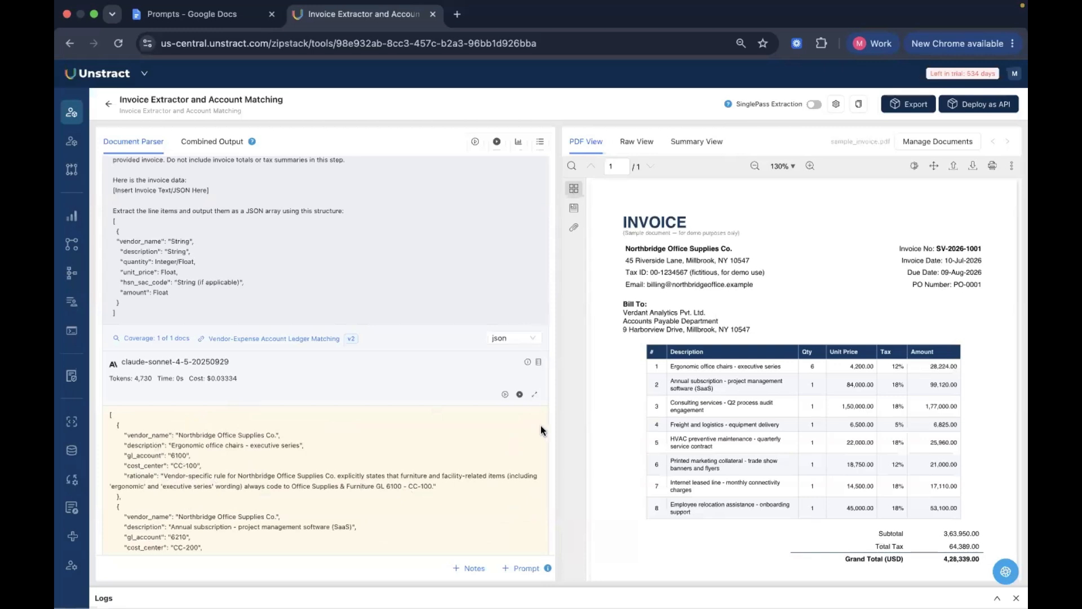
scroll(363, 480, "down", 5)
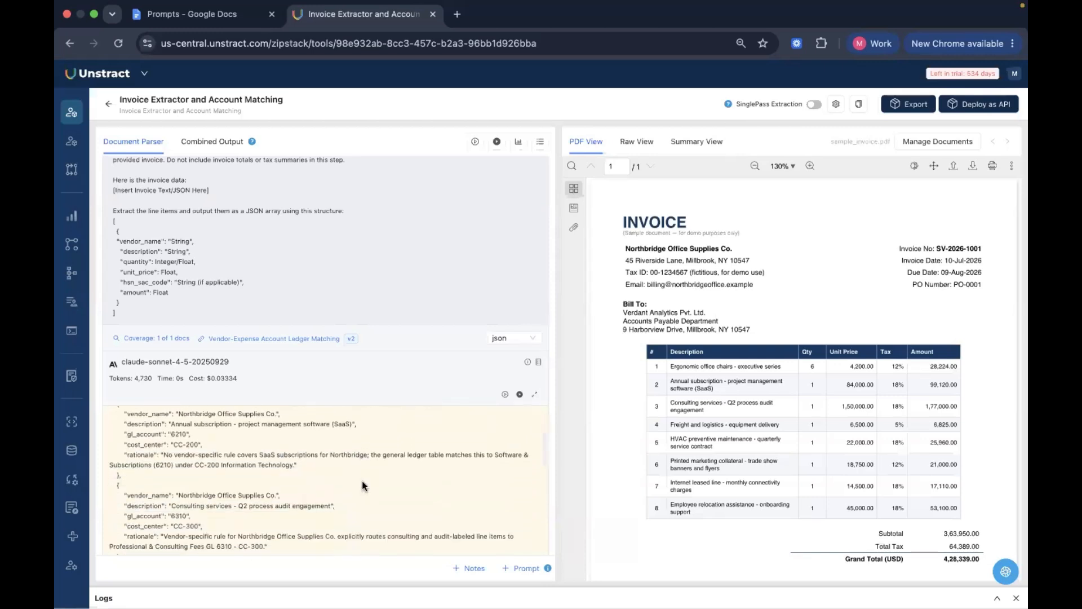
scroll(362, 485, "down", 2)
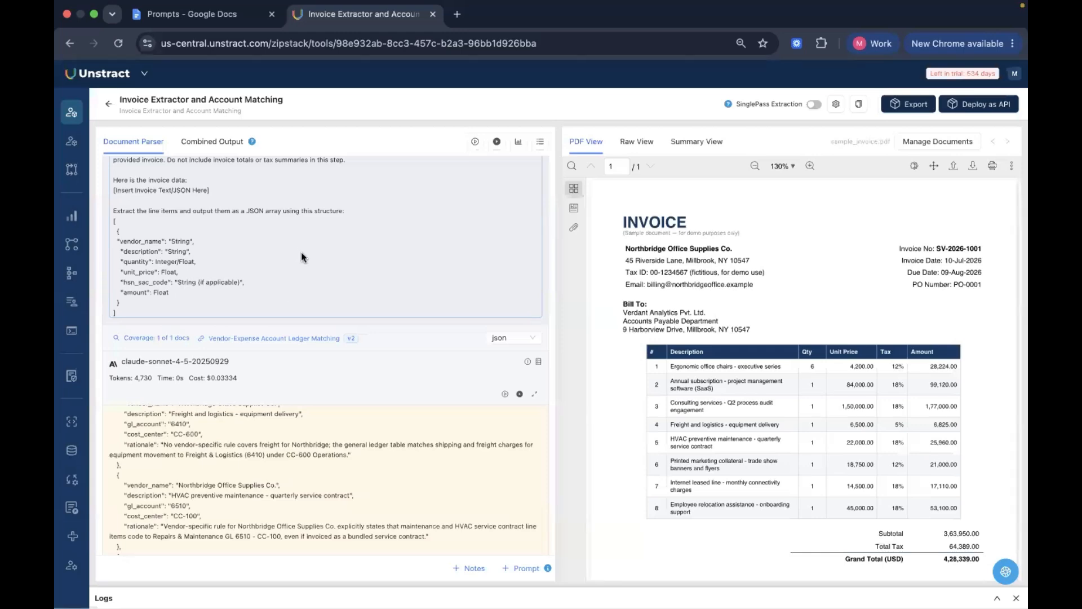
Open the project's settings at the LLM profiles
key("ctrl+Up")
key("ctrl+Up")
left_click(406, 398)
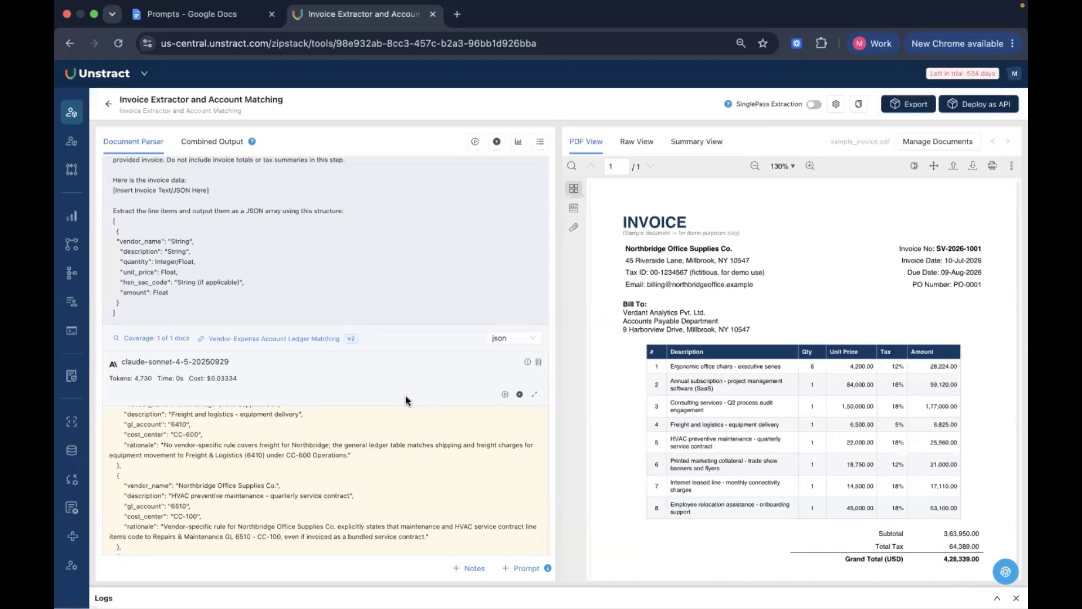
left_click(836, 104)
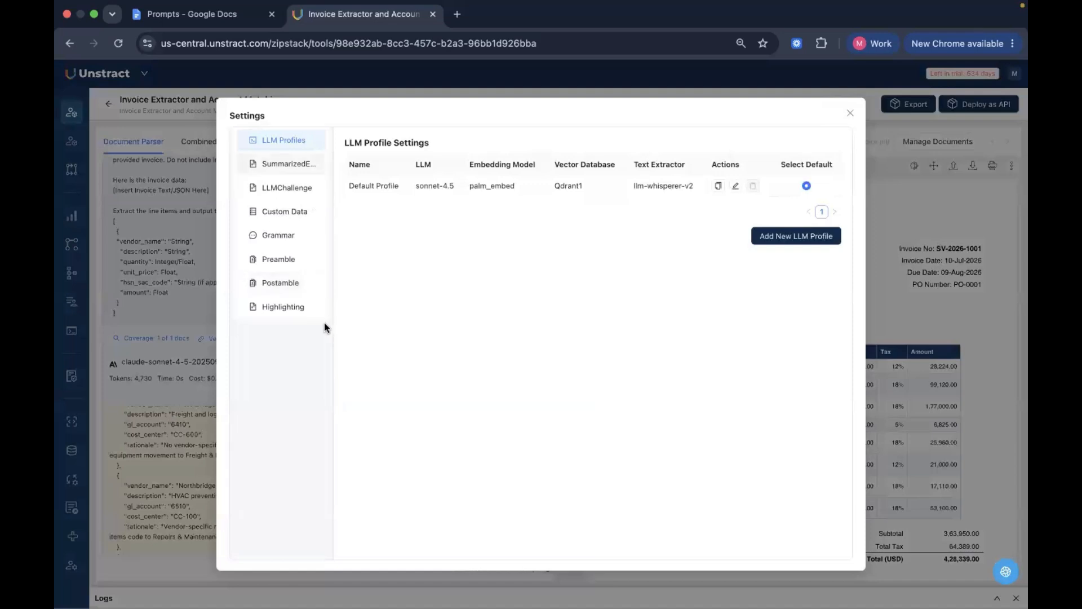
View the LLMChallenge settings and look through the available challenger LLMs without choosing one
left_click(299, 191)
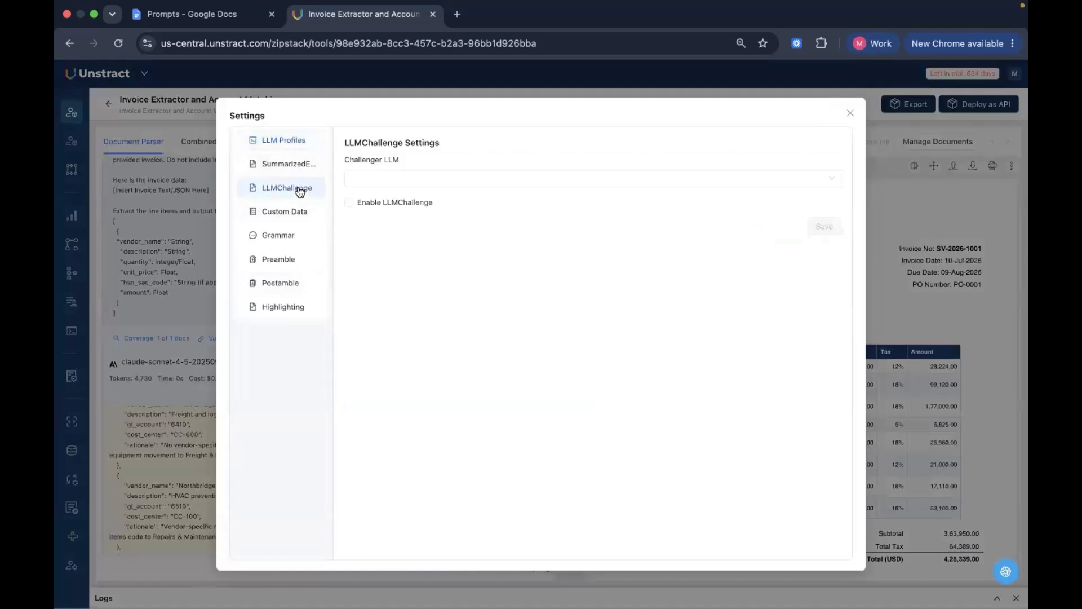
left_click(415, 179)
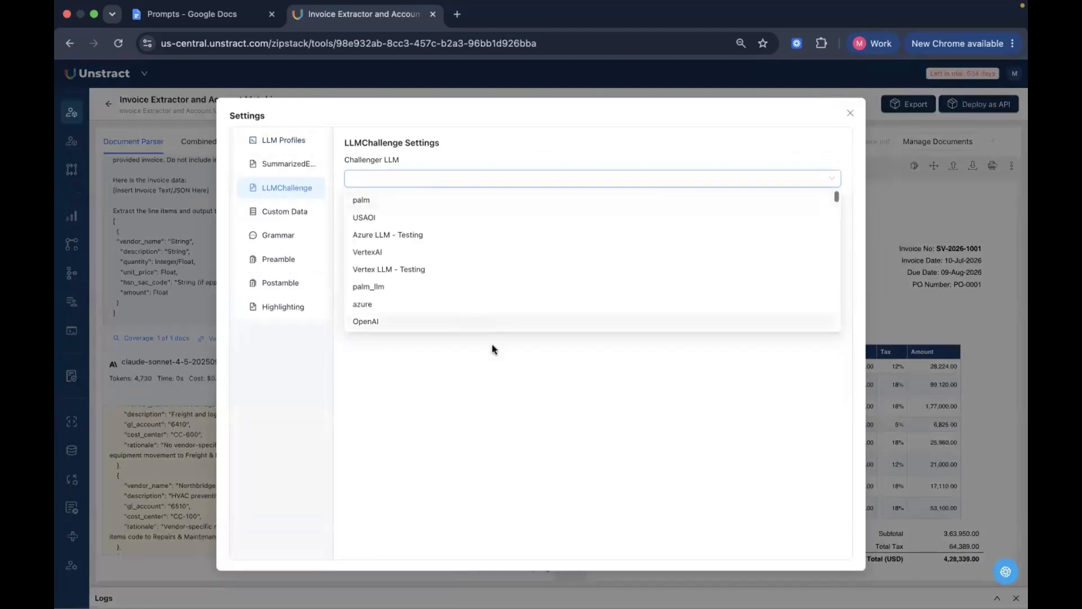
left_click(511, 371)
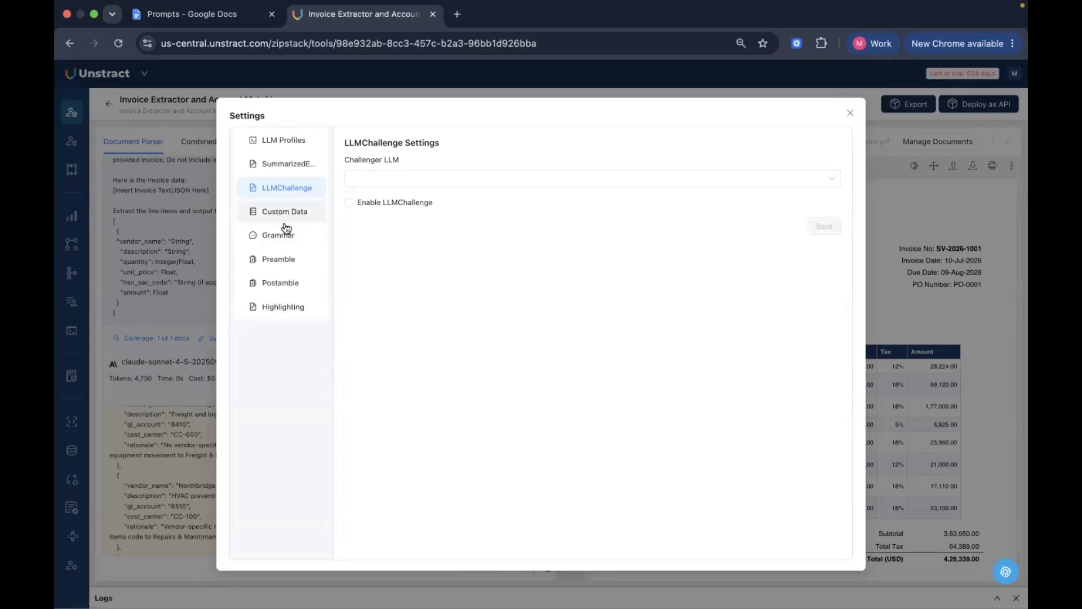
View the SummarizedExtraction, Custom Data and Highlighting settings, and close the project settings
left_click(299, 172)
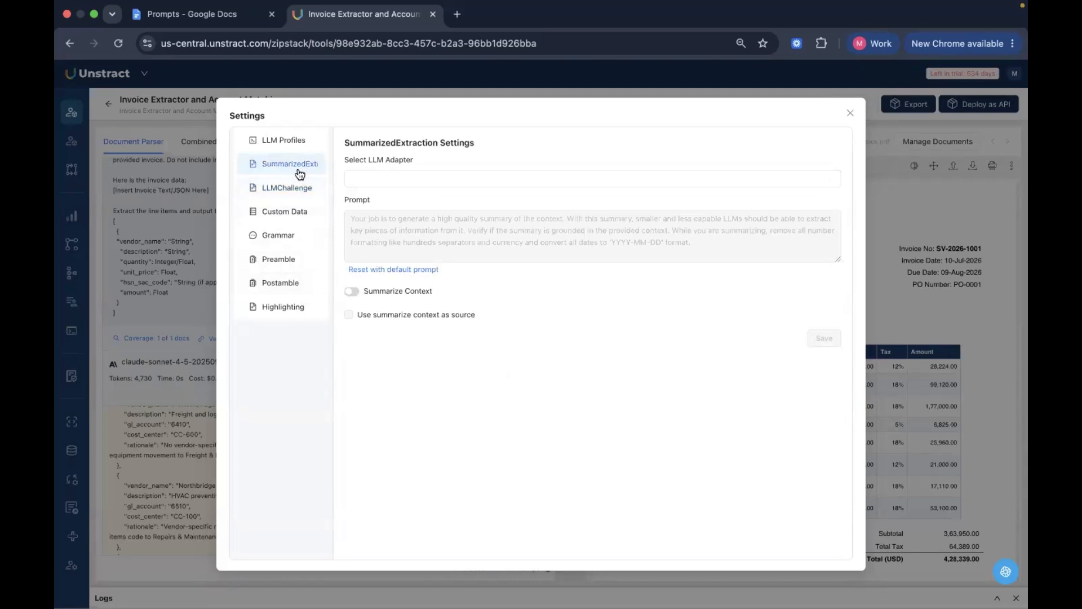
left_click(303, 214)
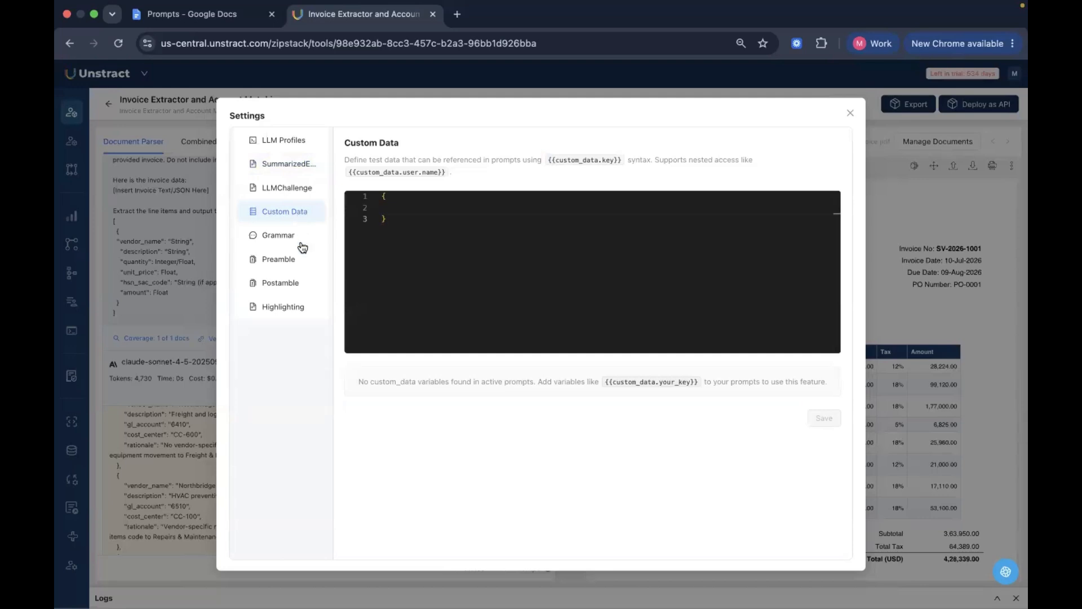
left_click(293, 307)
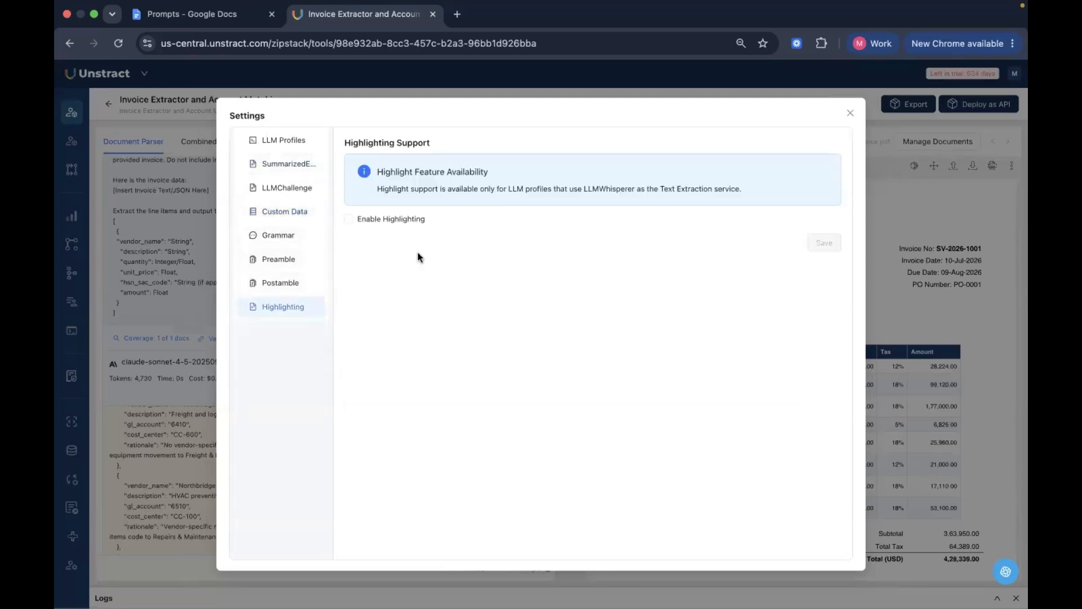
left_click(850, 114)
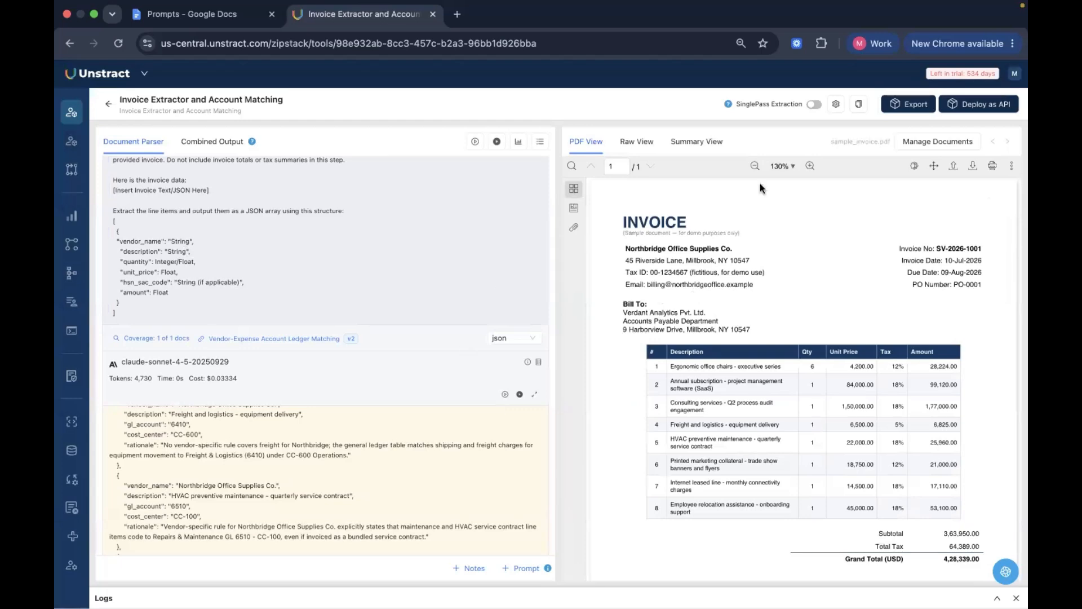
Look over the sample invoice down to its payment terms and return to the Prompt Studio project list
scroll(851, 451, "down", 3)
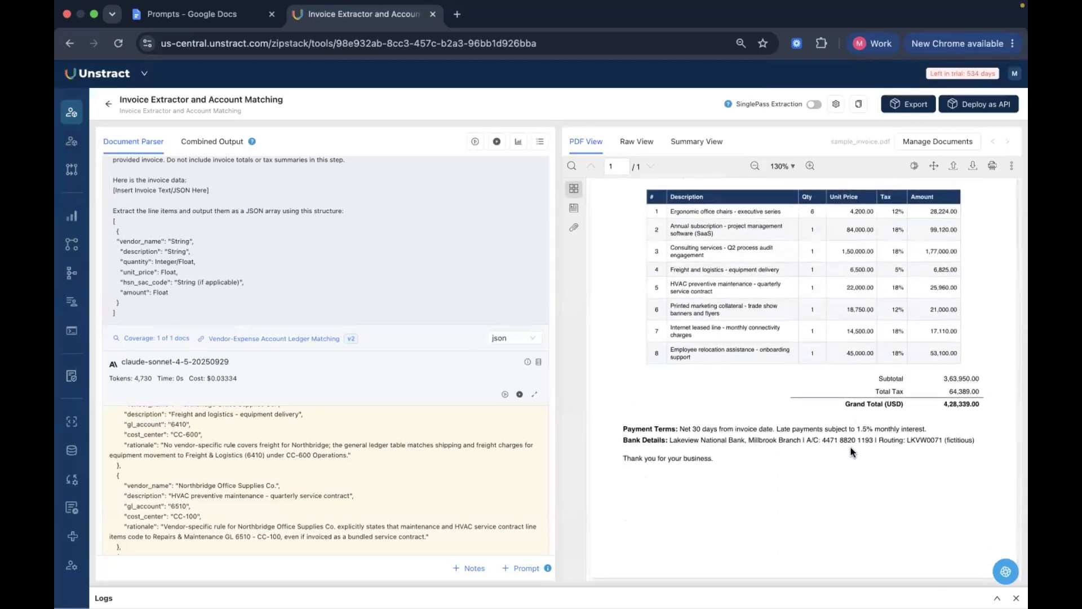
scroll(853, 451, "up", 3)
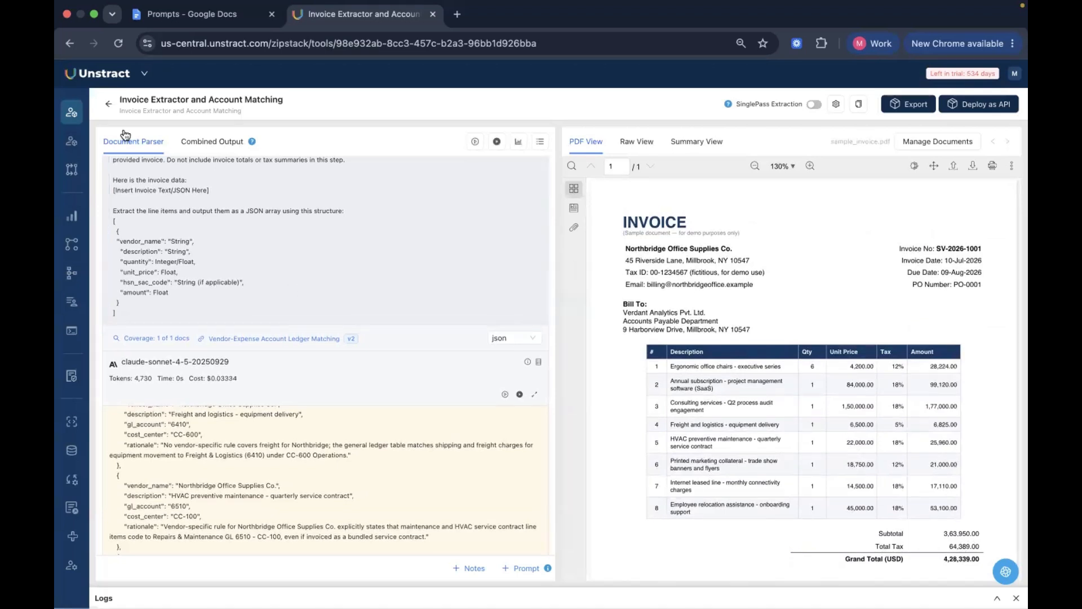
left_click(108, 104)
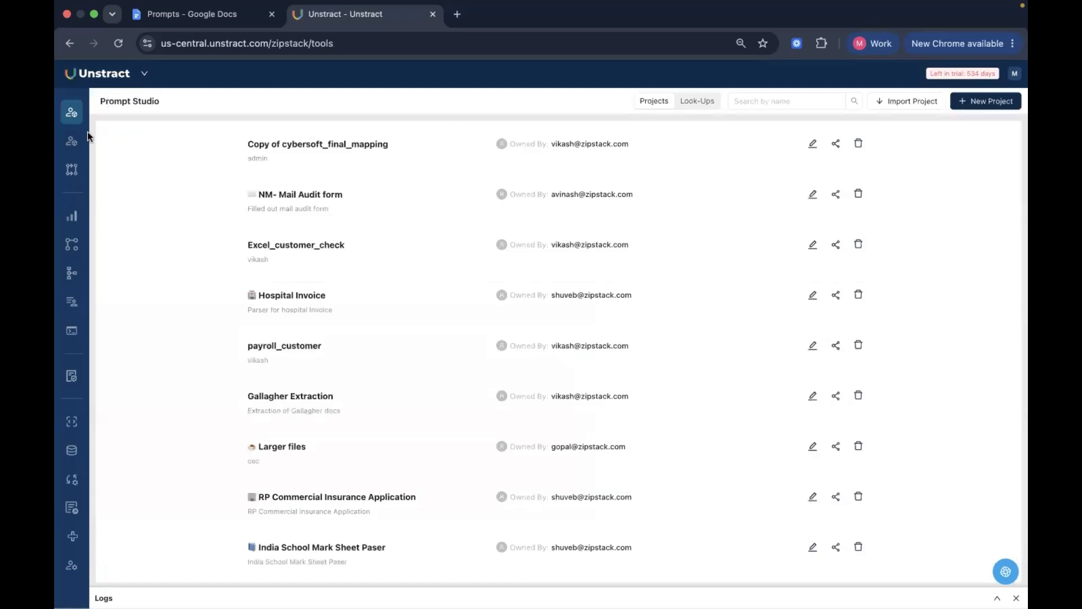
Search the projects for "Invoice", open the Restaurant Invoice project and show its export options
mouse_move(90, 141)
left_click(740, 99)
type("Invoice")
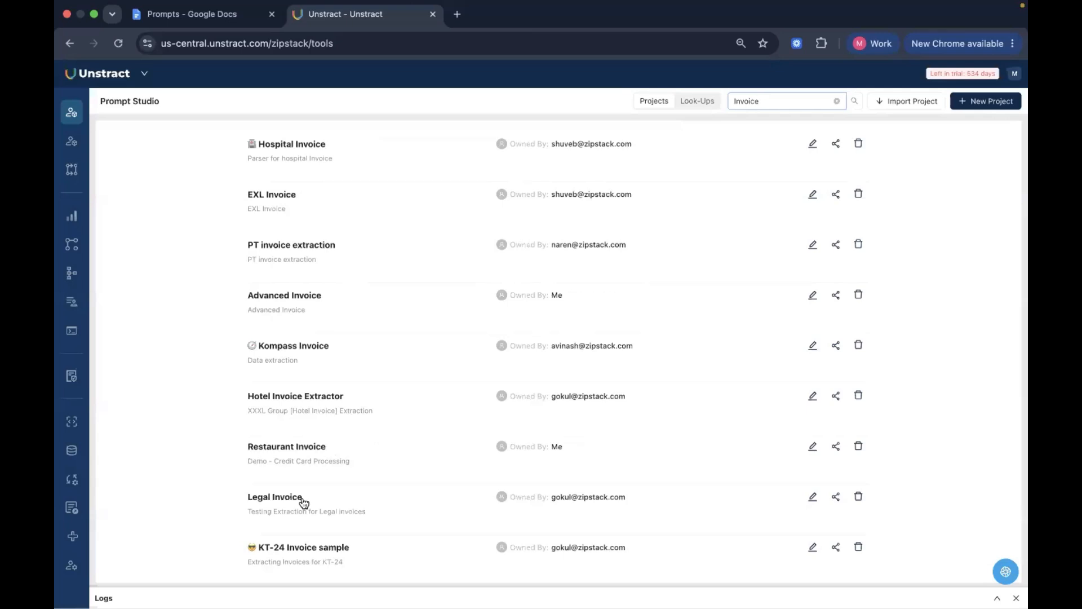
left_click(278, 449)
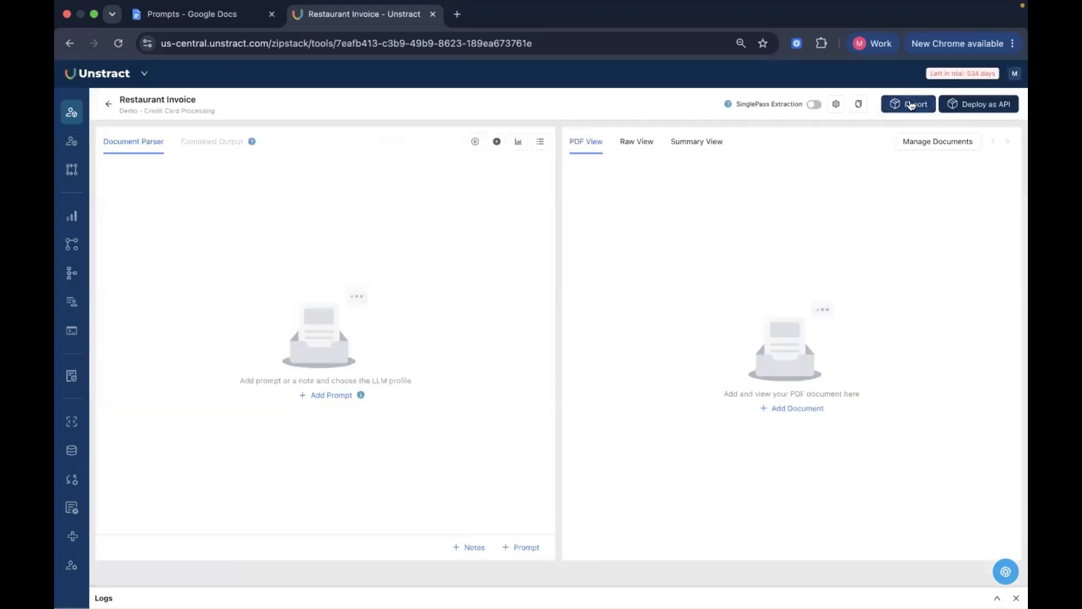
left_click(909, 104)
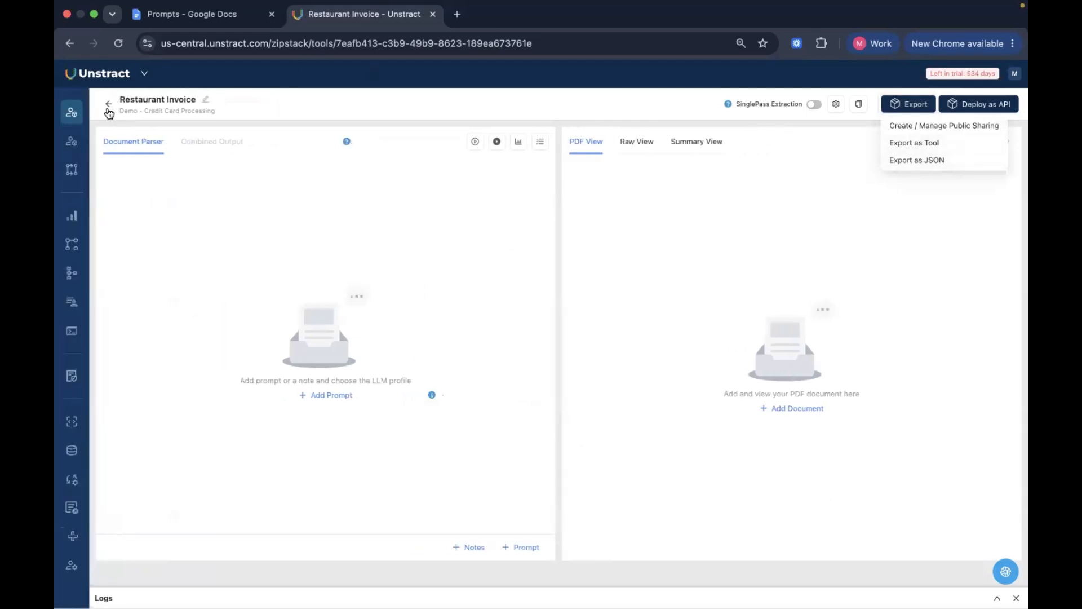
Return to the project list, and view the Workflows page and the Task Pipelines page
left_click(108, 105)
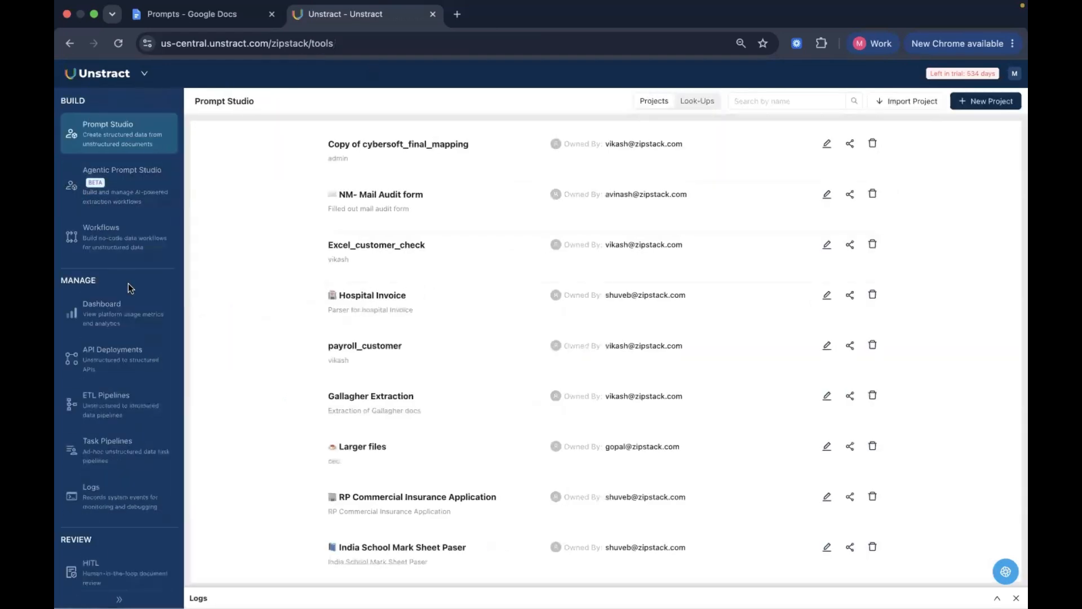
left_click(126, 255)
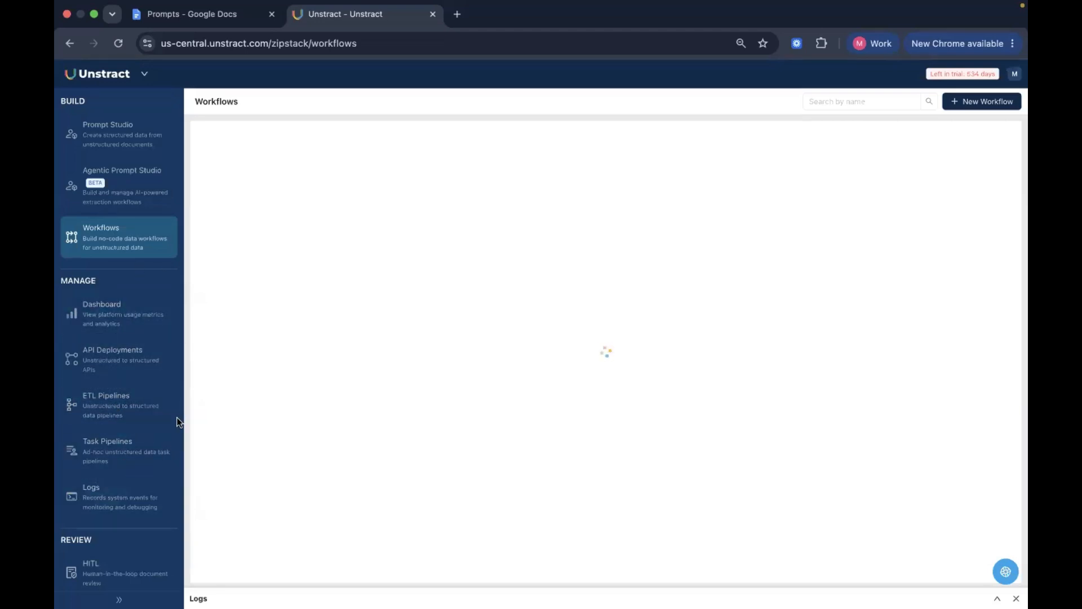
left_click(151, 459)
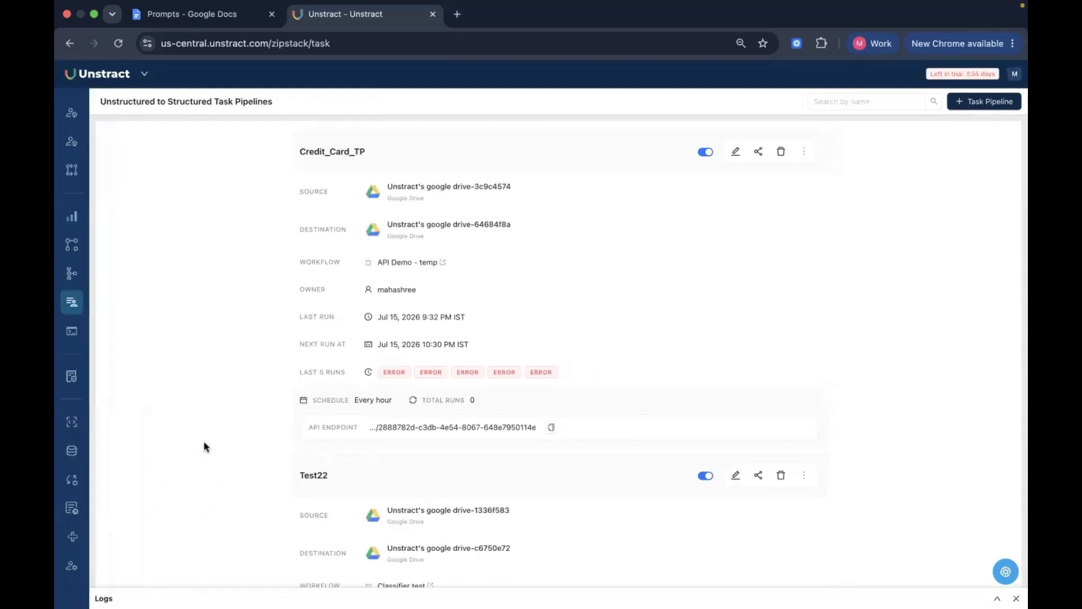
mouse_move(140, 451)
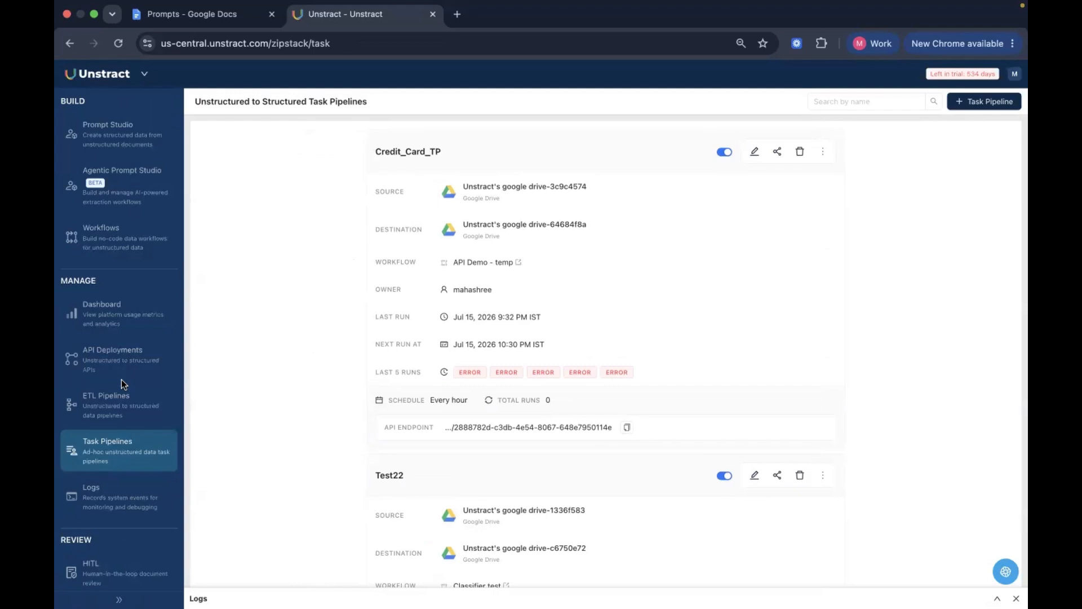
scroll(120, 380, "down", 5)
mouse_move(122, 385)
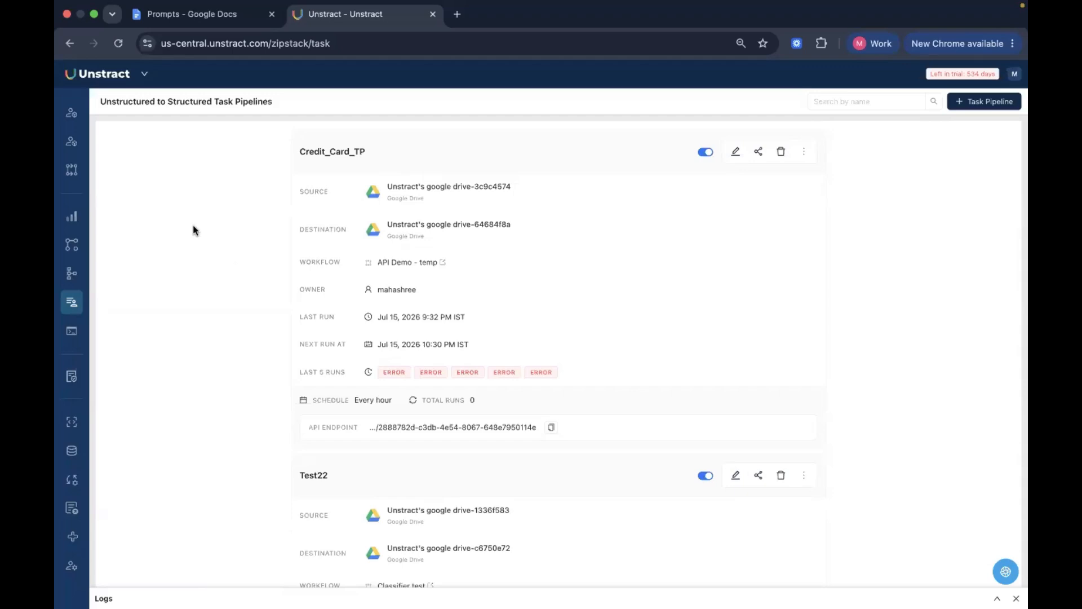
Switch to the full-screen Google Slides presentation and reveal the first point on the Conclusion slide
key("ctrl+Up")
left_click(597, 67)
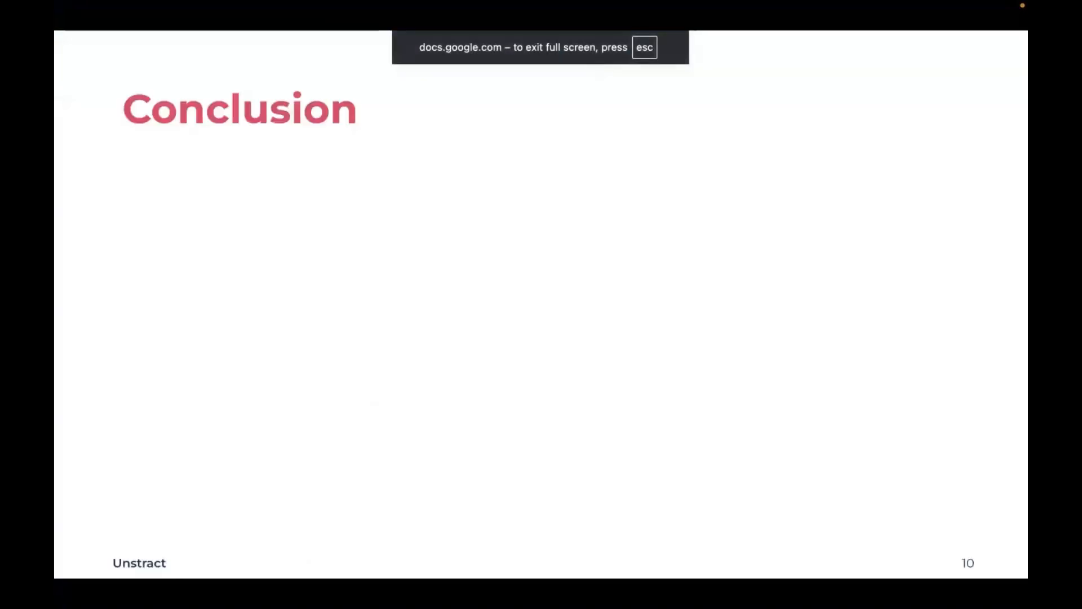
key("Right")
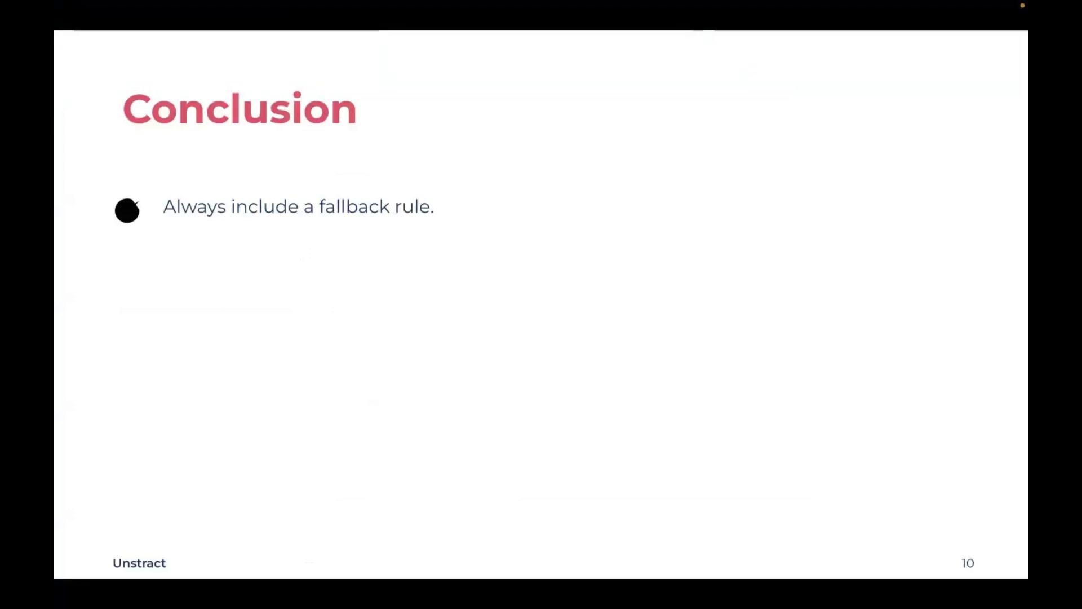